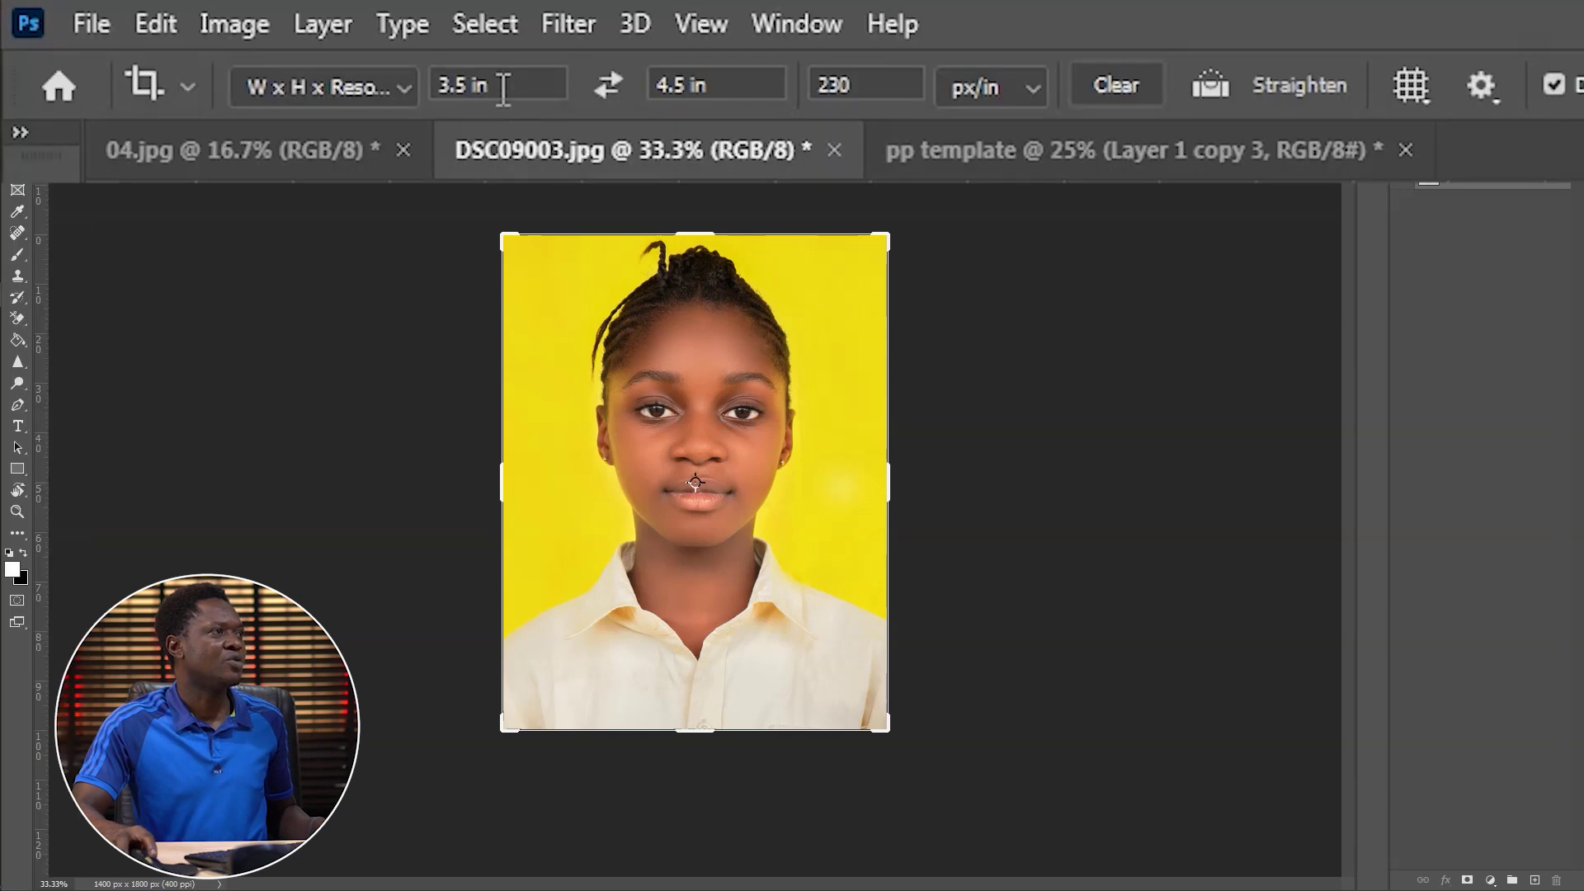
Step: Set the crop size of the portrait to 3.5 in wide by 4.5 in high
double_click(185, 37)
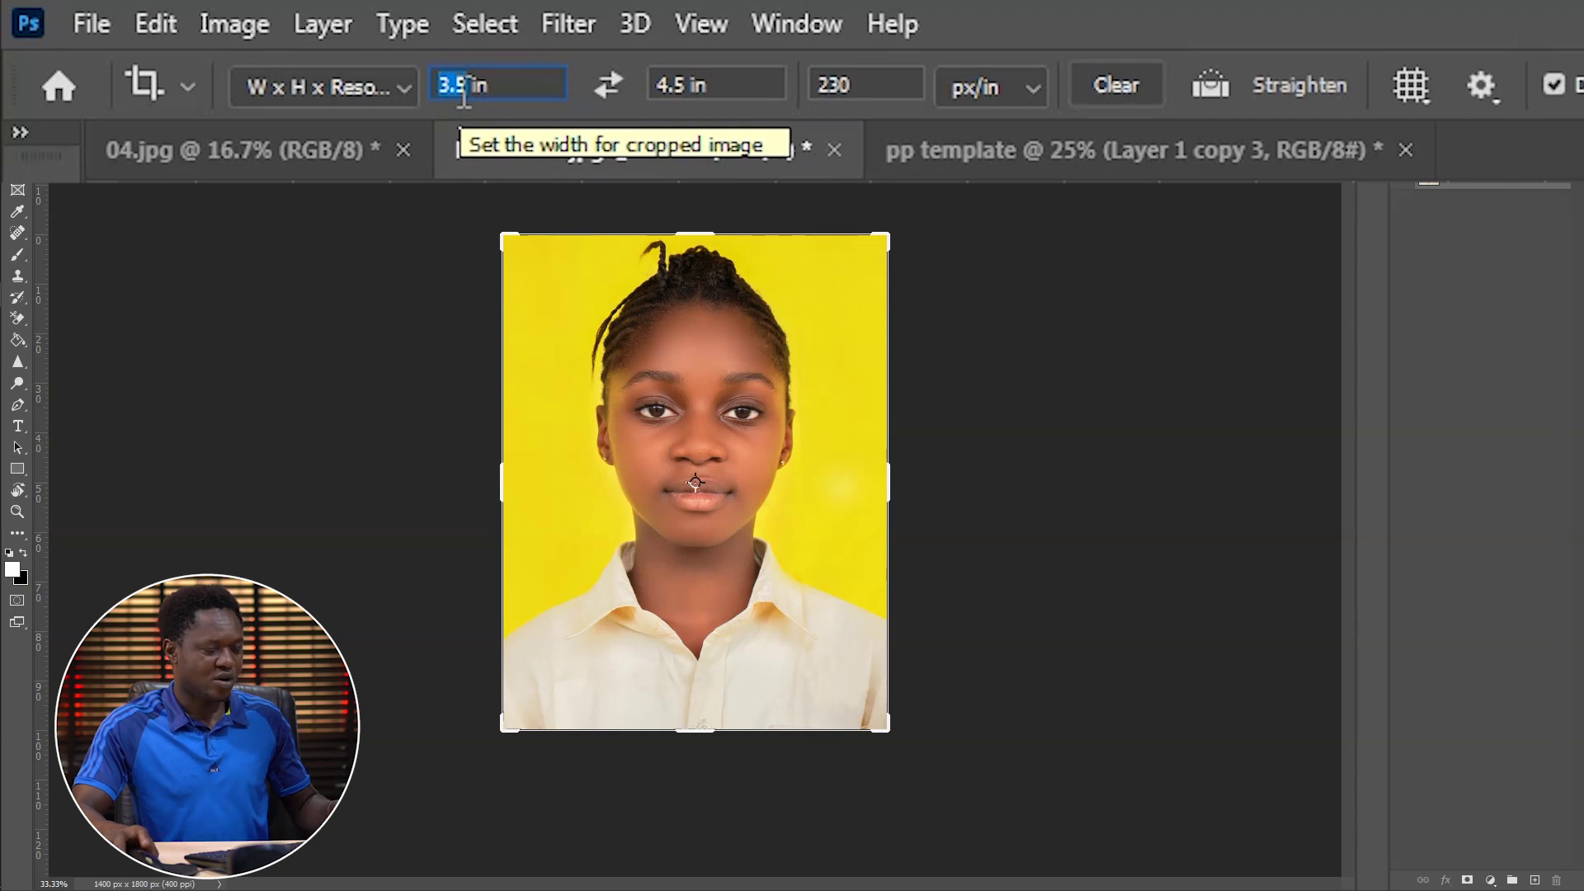
text(3)
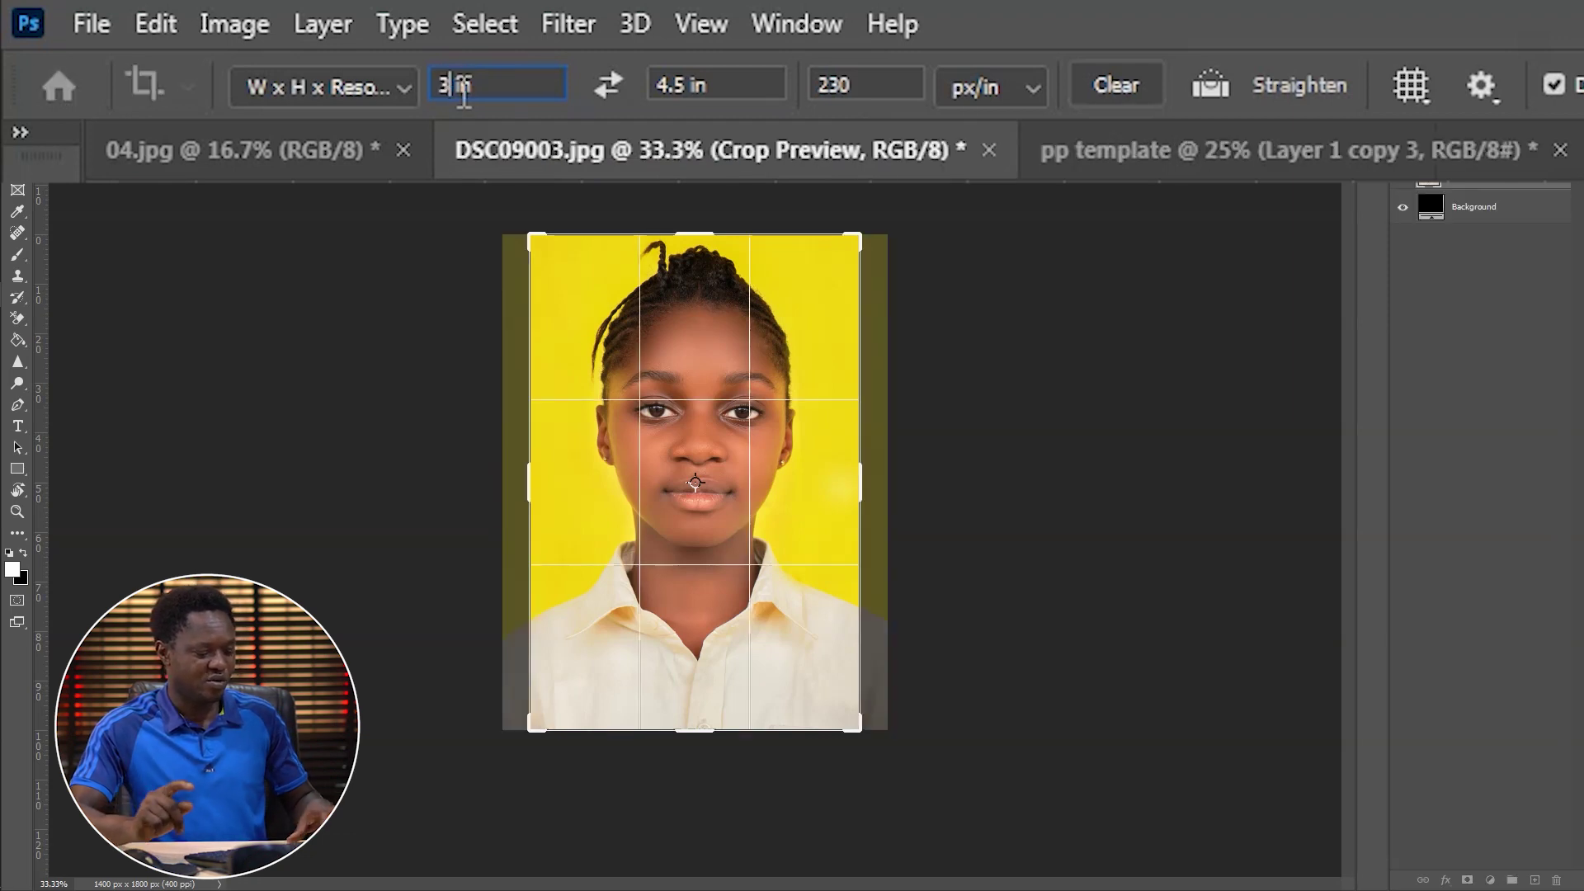
text(.)
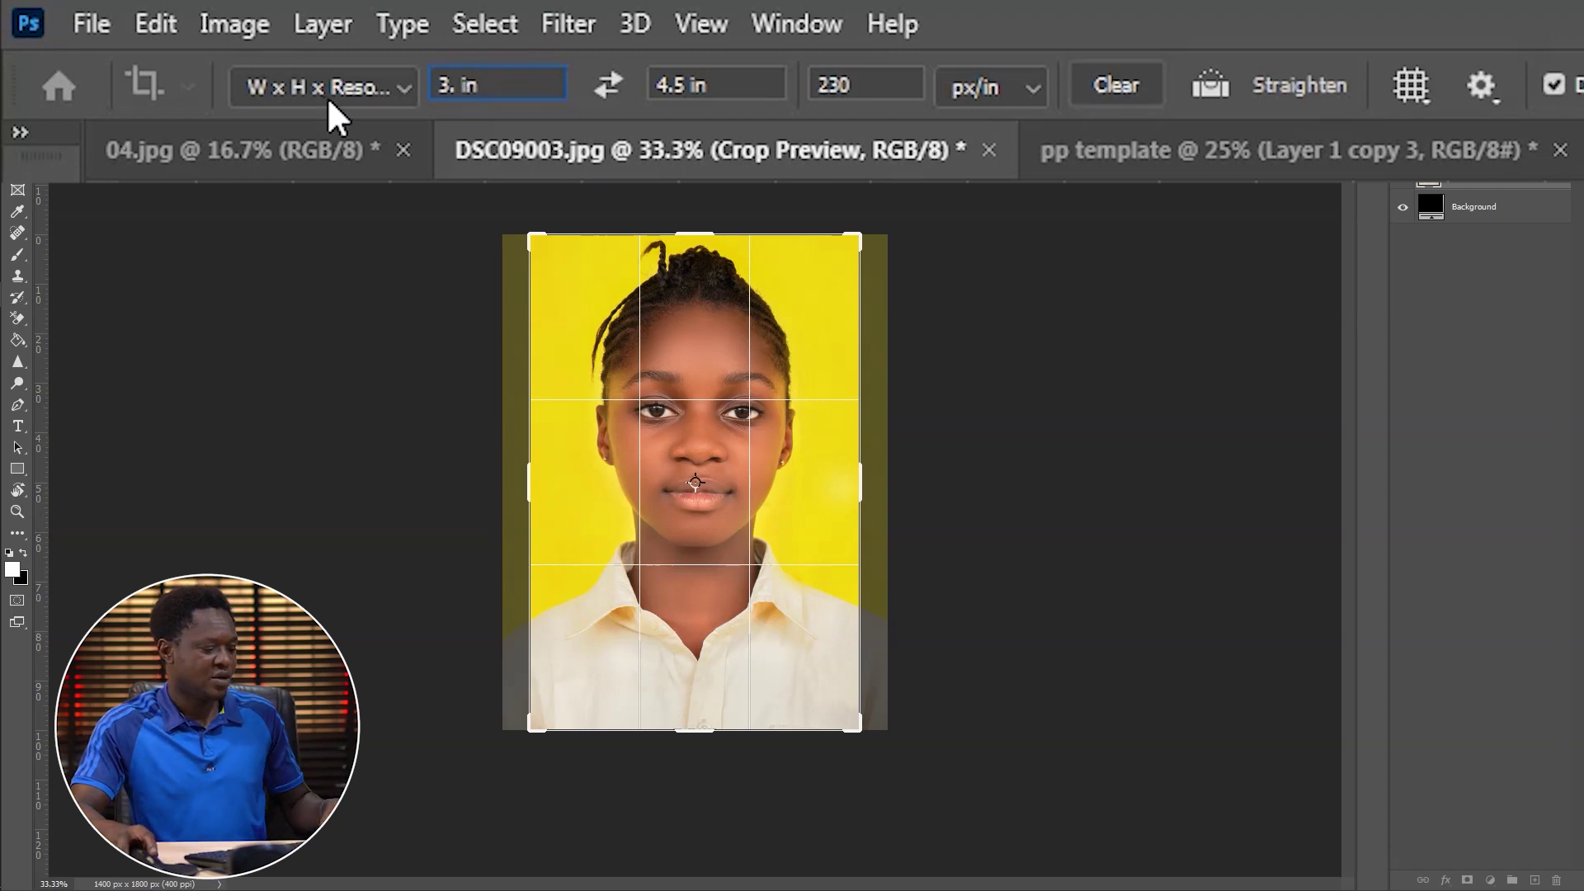
text(5)
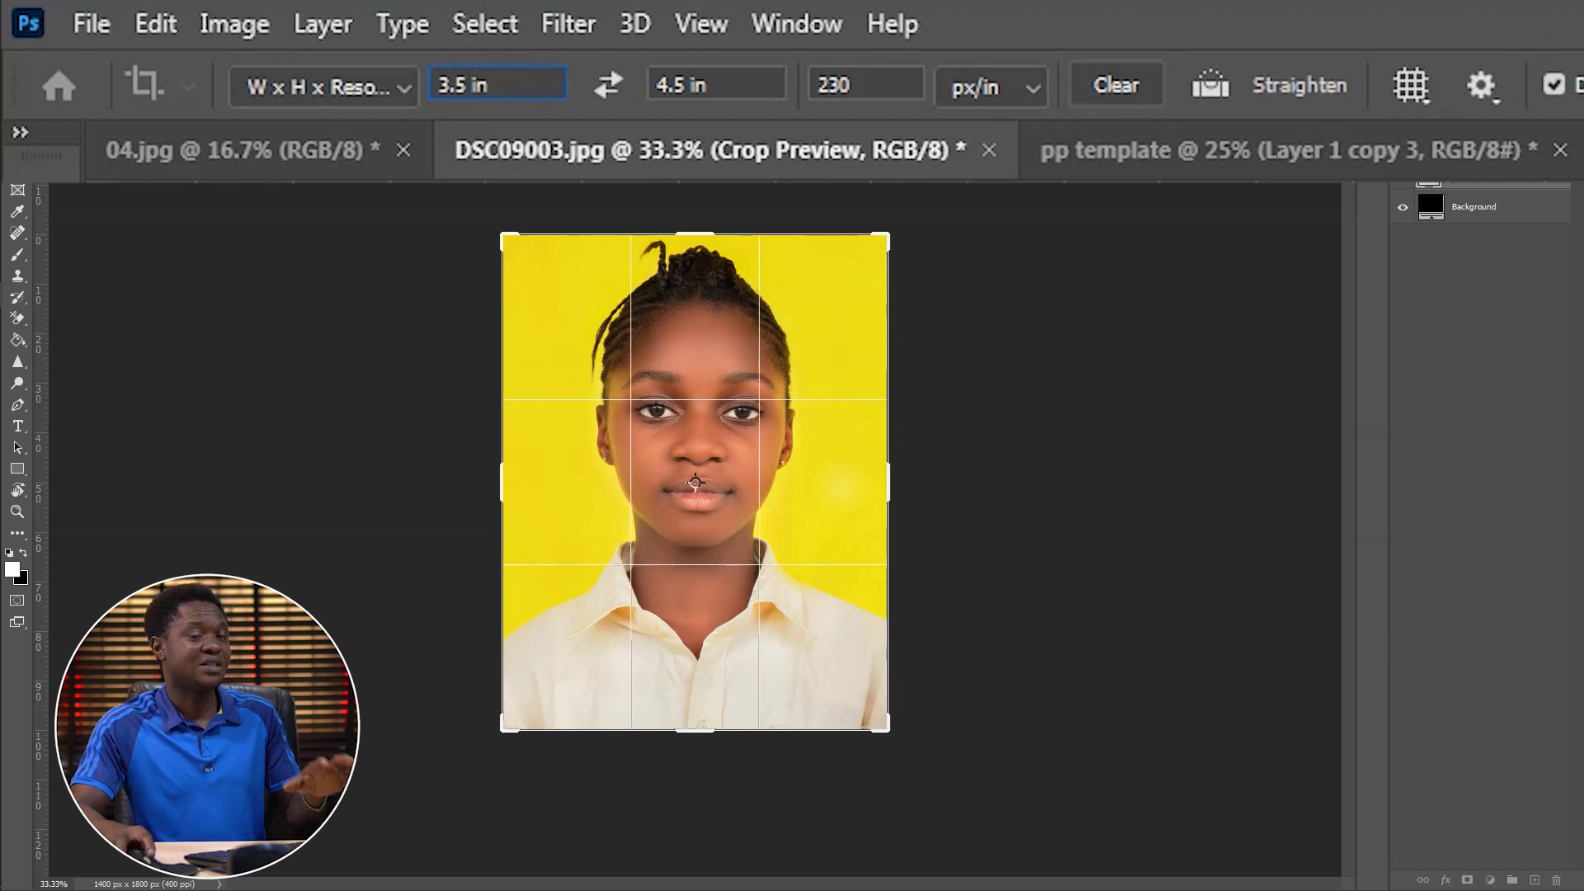
click(681, 86)
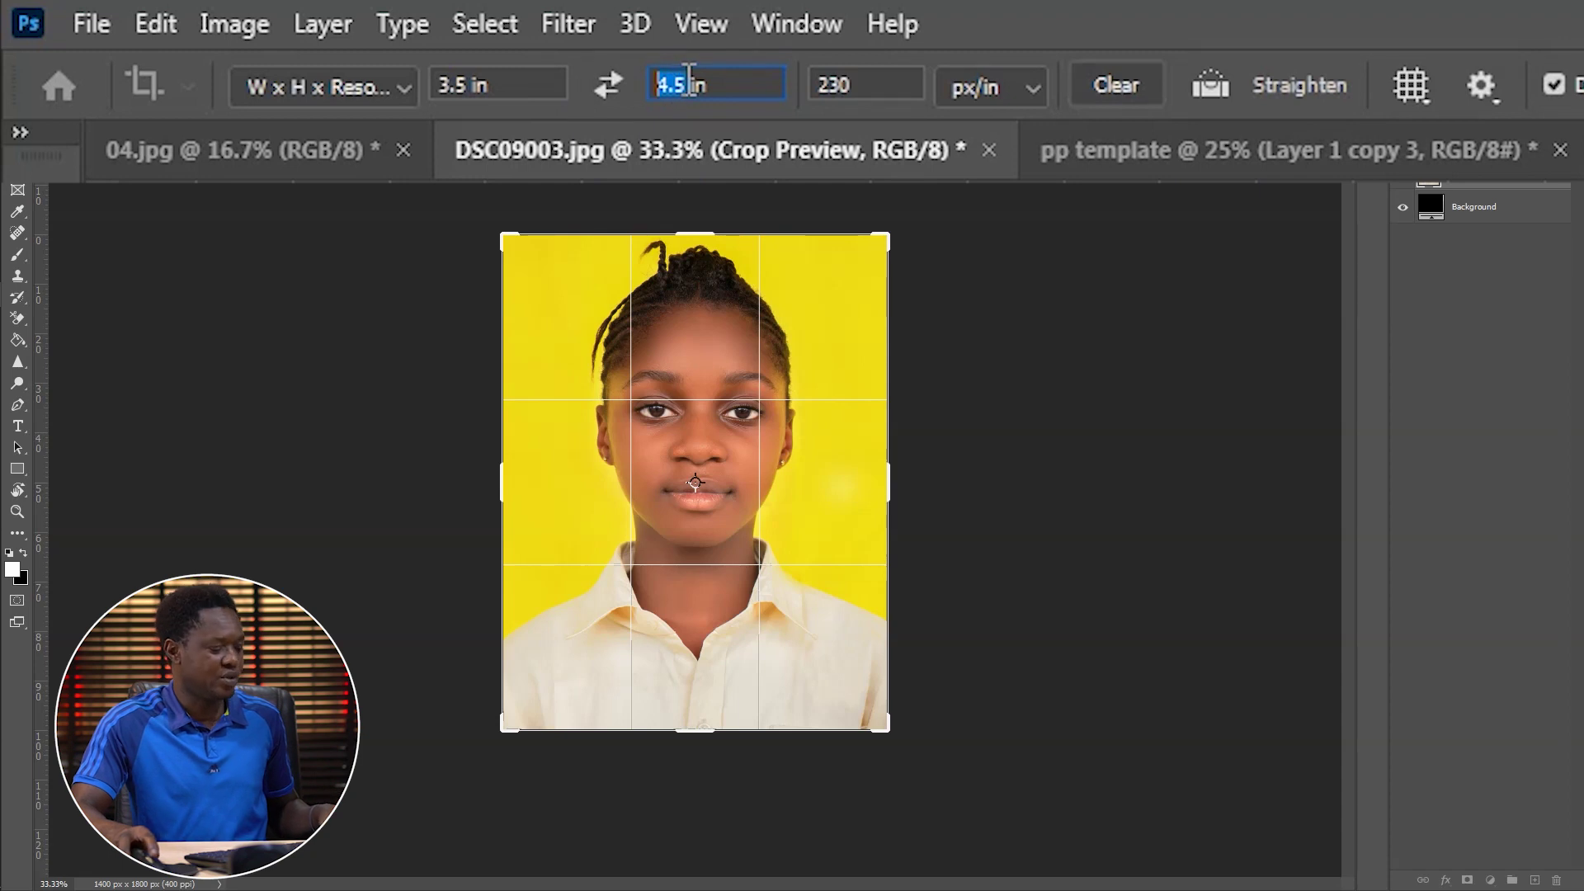
text(4.)
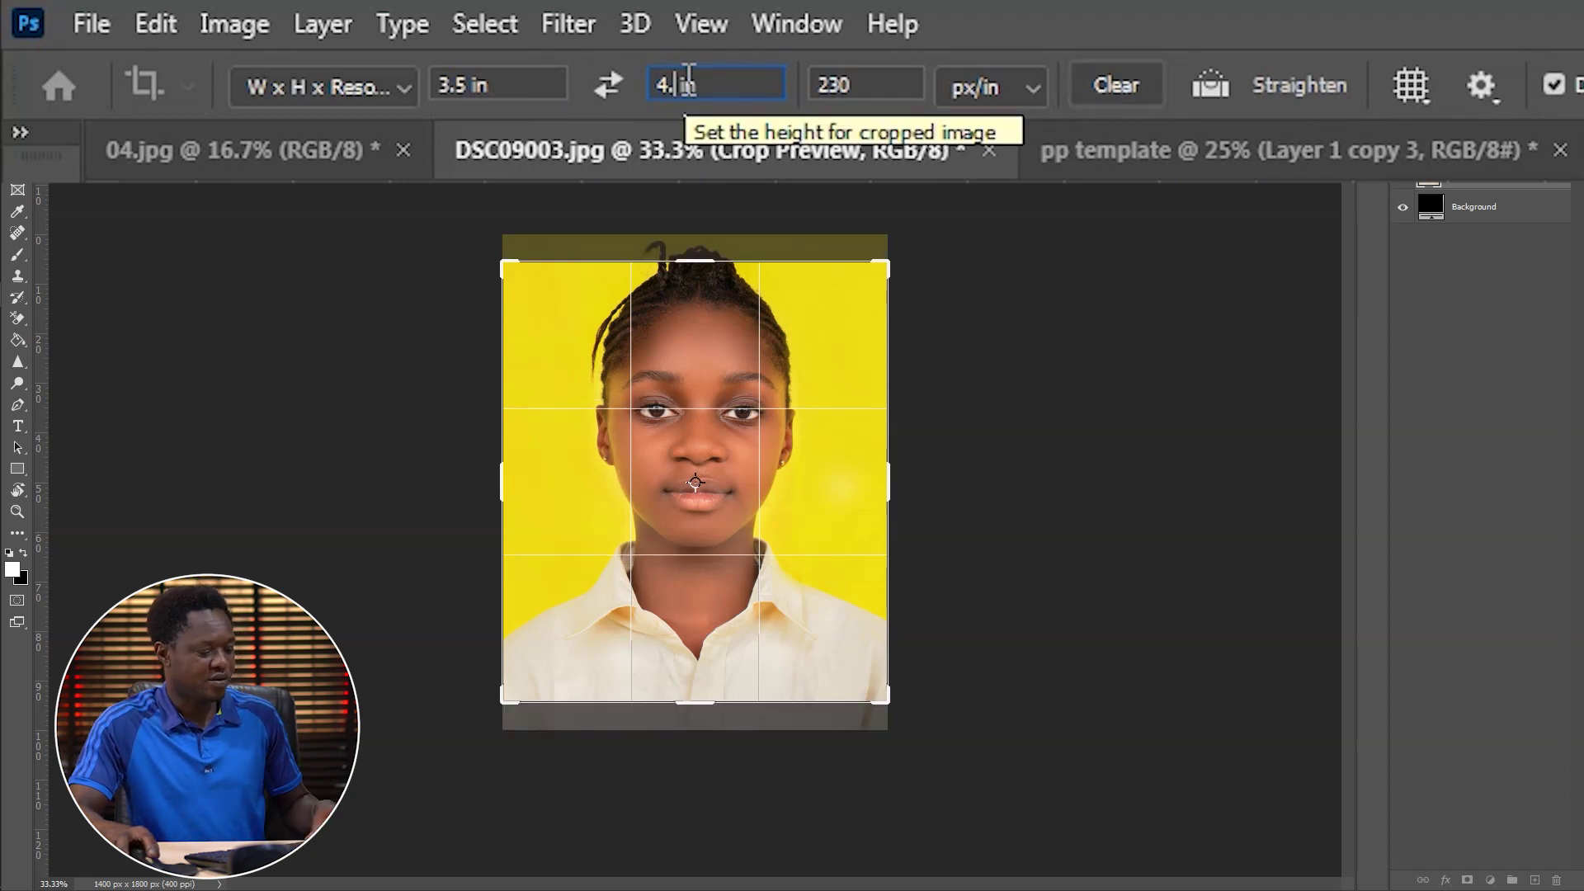
text(5)
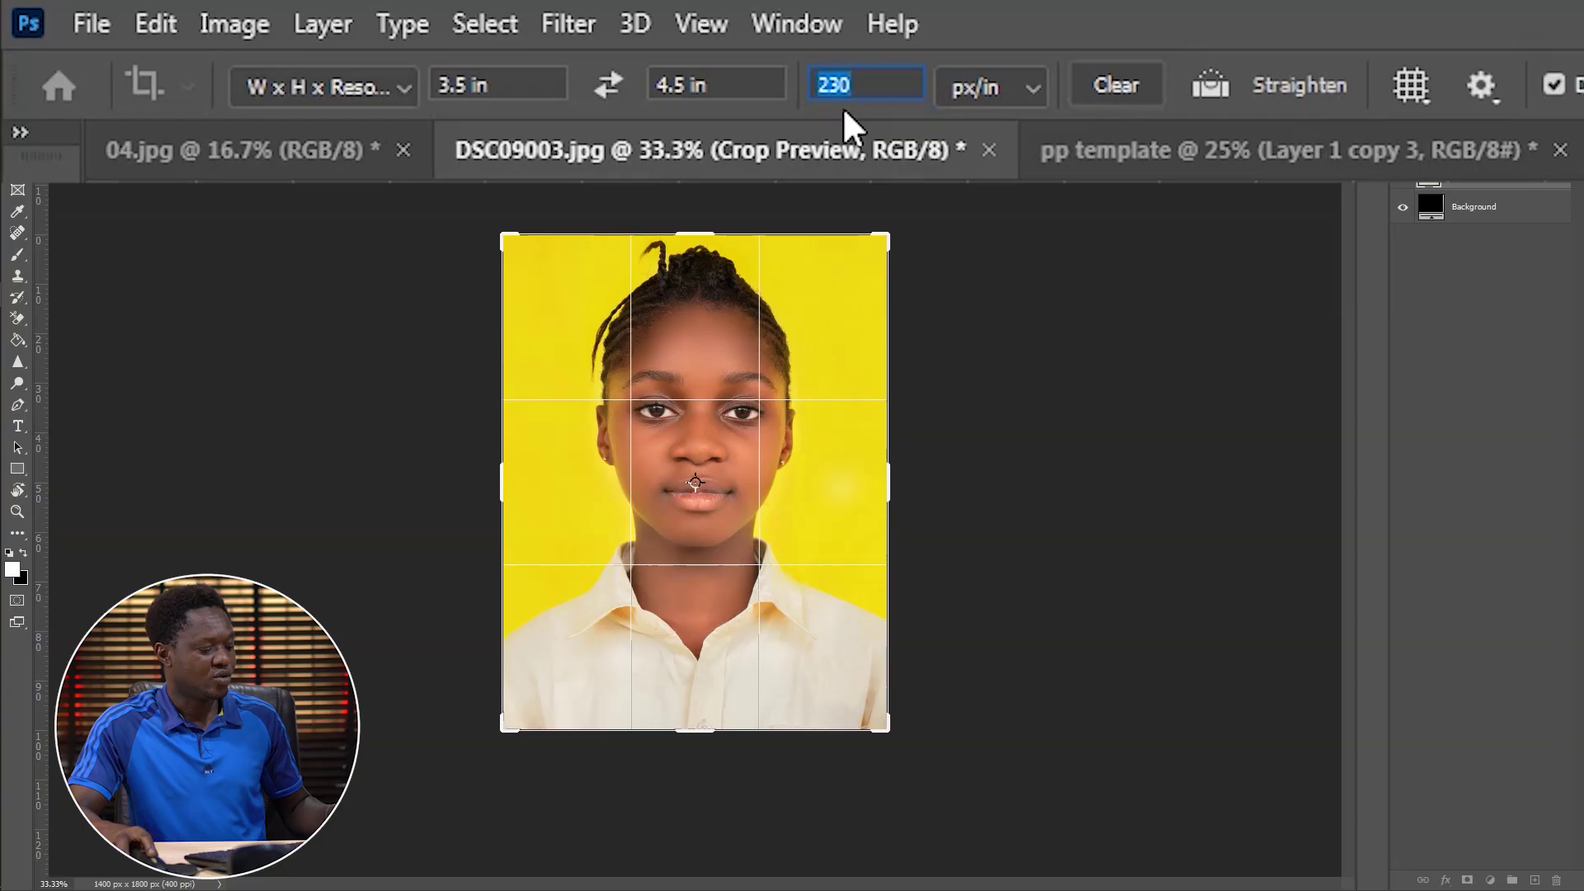
Step: Set the crop resolution to 230 px/in and apply the crop to the portrait
text(230)
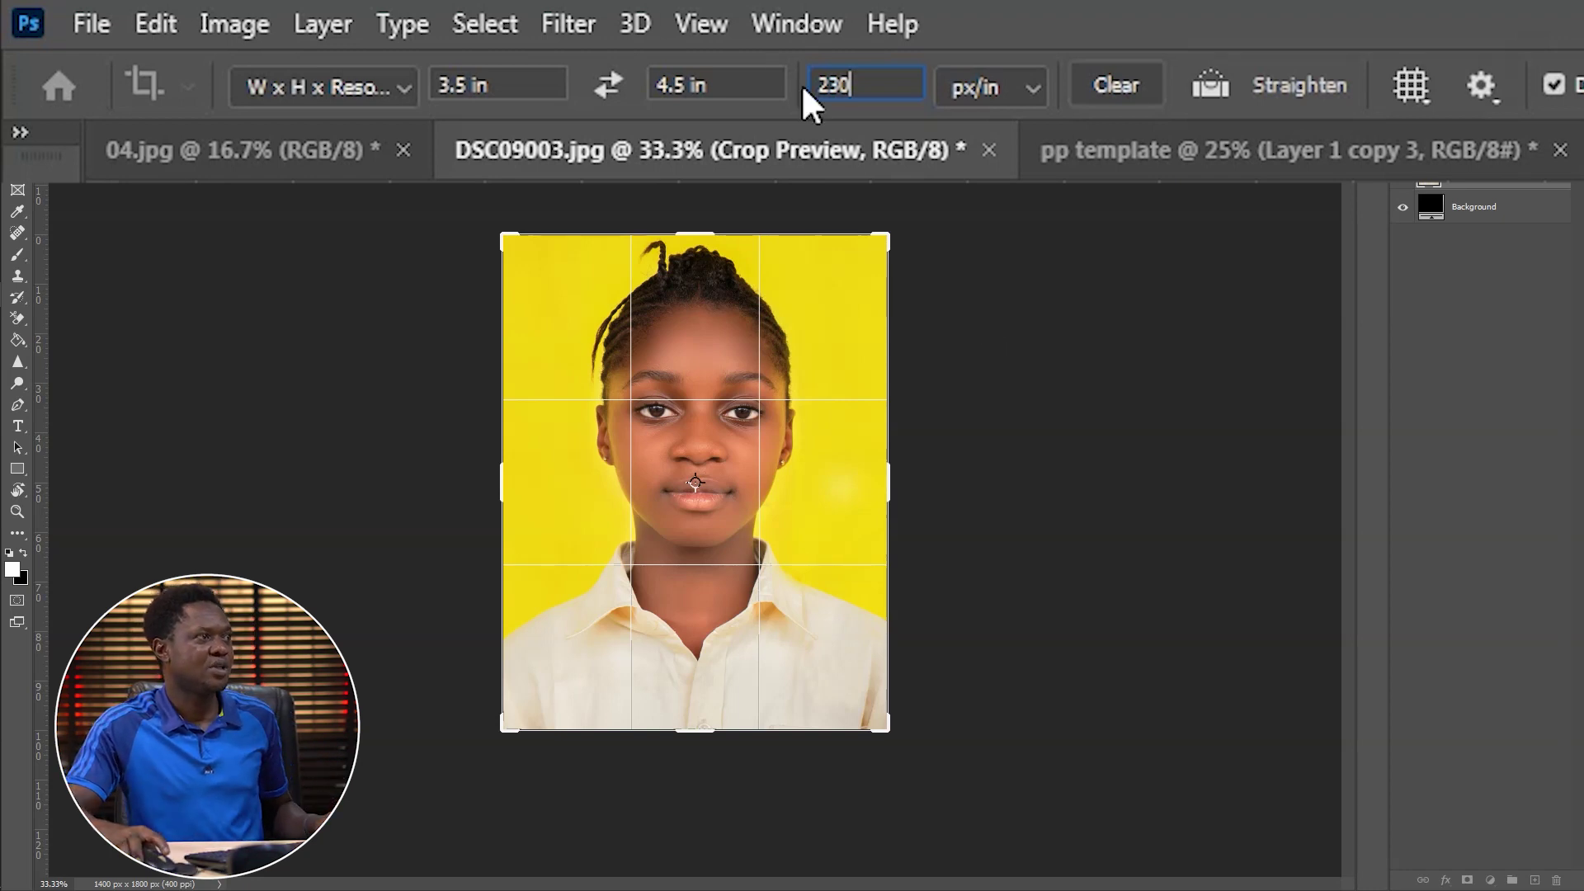
drag(868, 89, 791, 90)
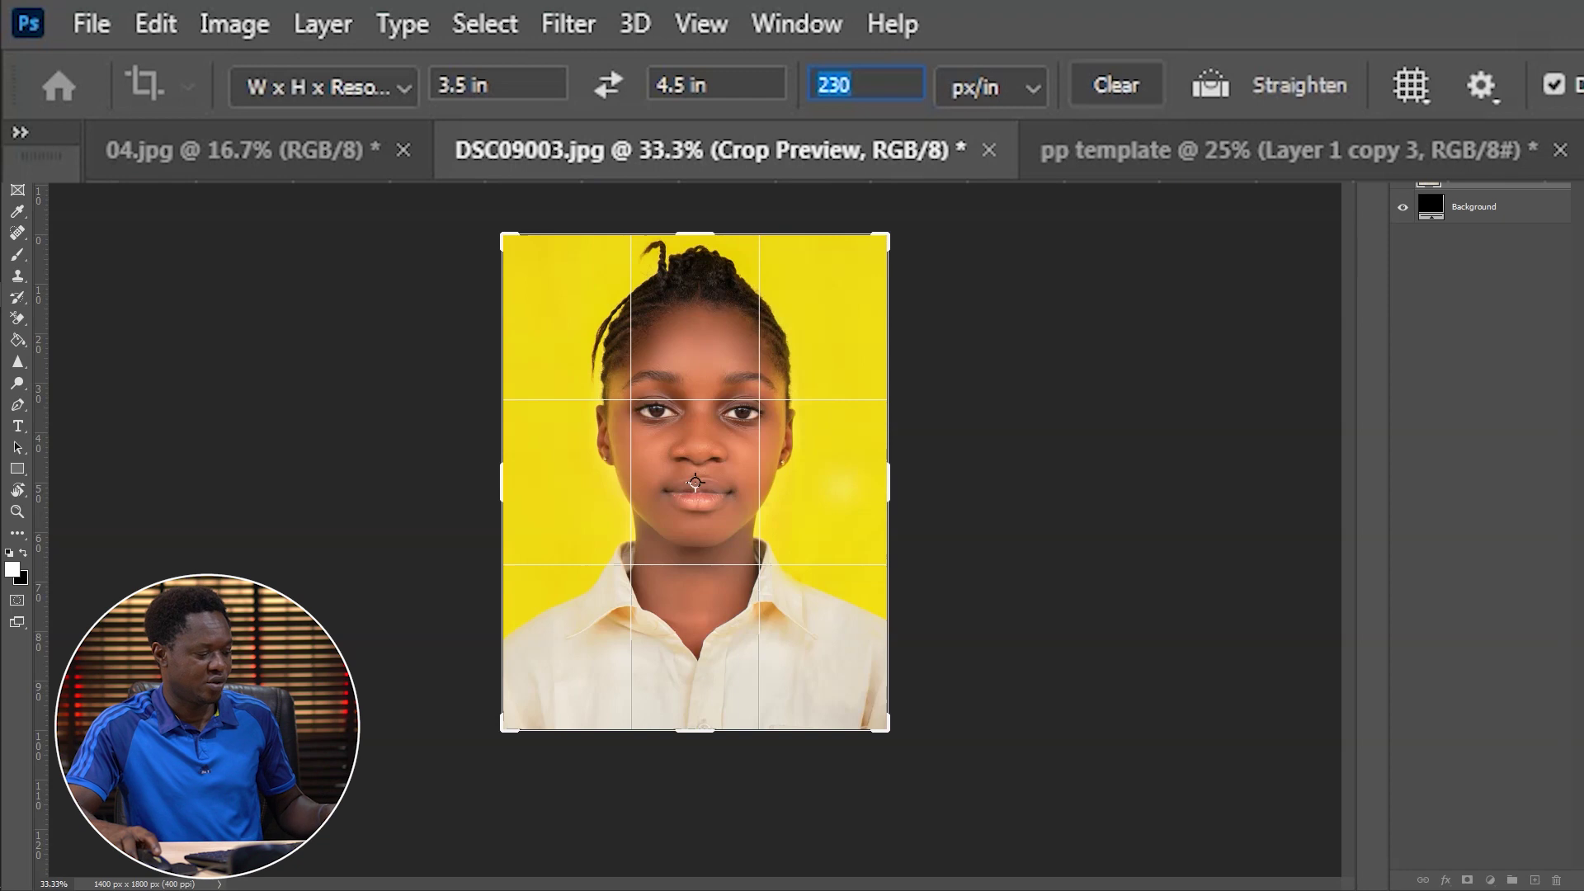
text(230)
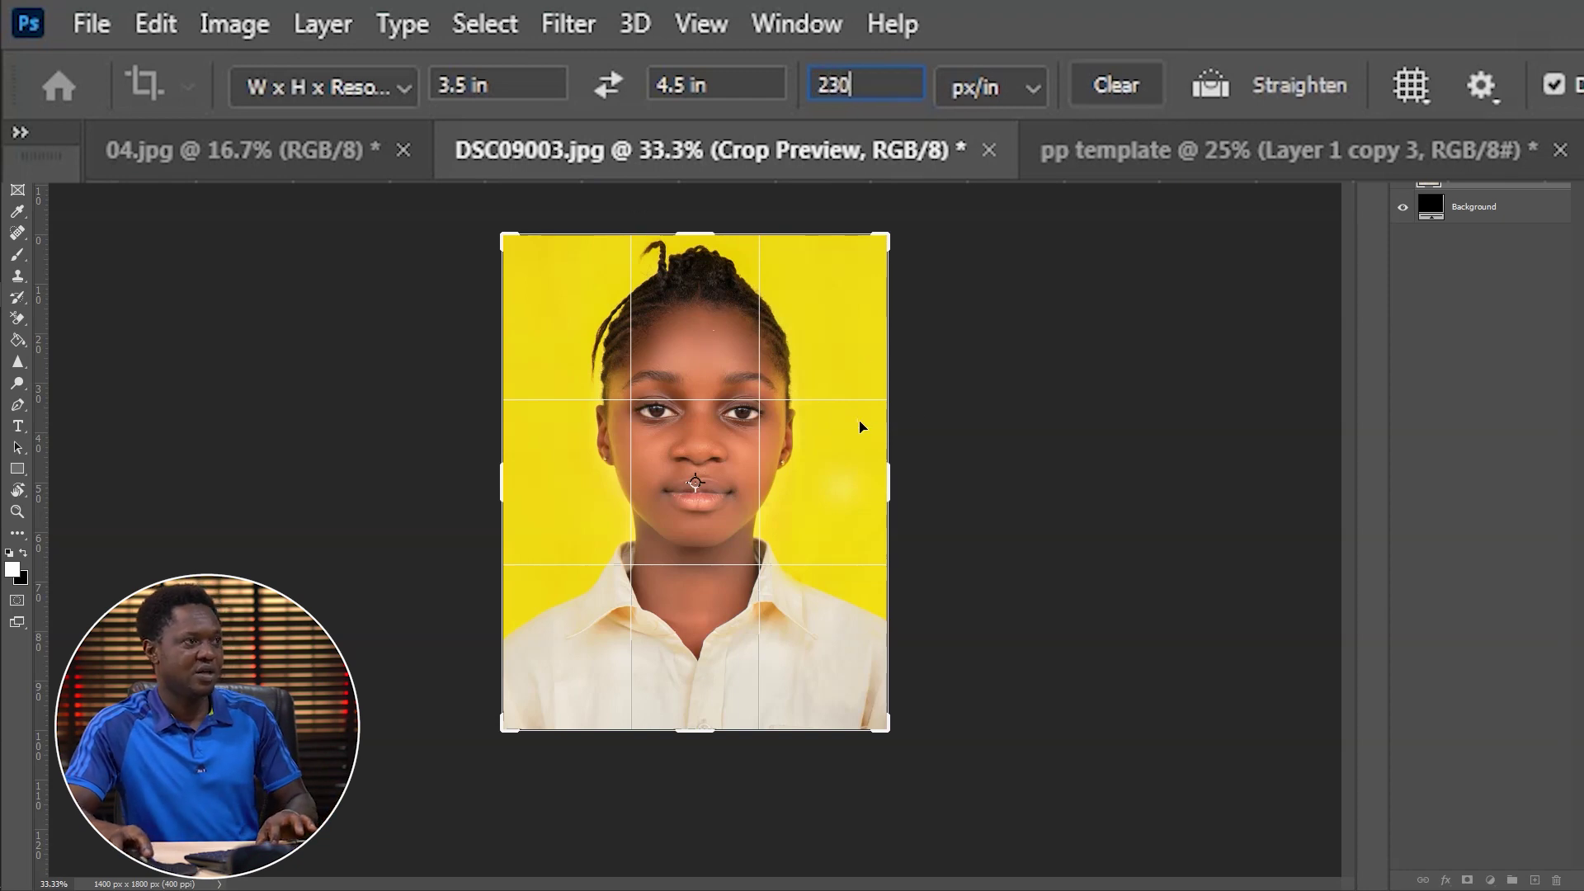
key(Return)
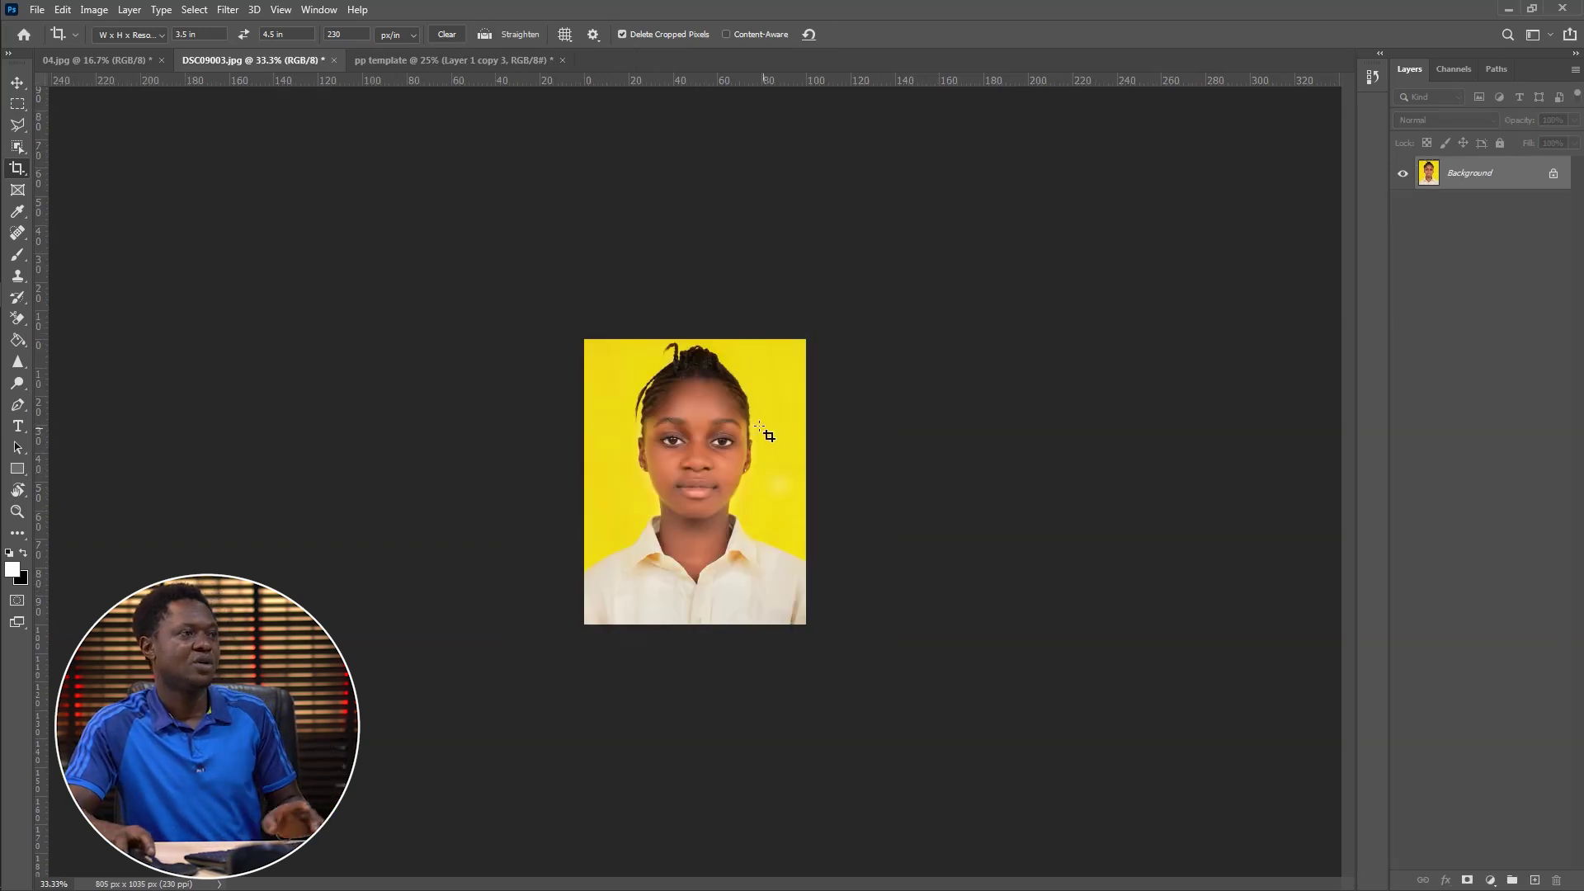
Step: Move the cropped portrait into the pp template document, placing it near the page's lower-left corner
click(18, 84)
drag(591, 388, 591, 211)
drag(638, 516, 391, 576)
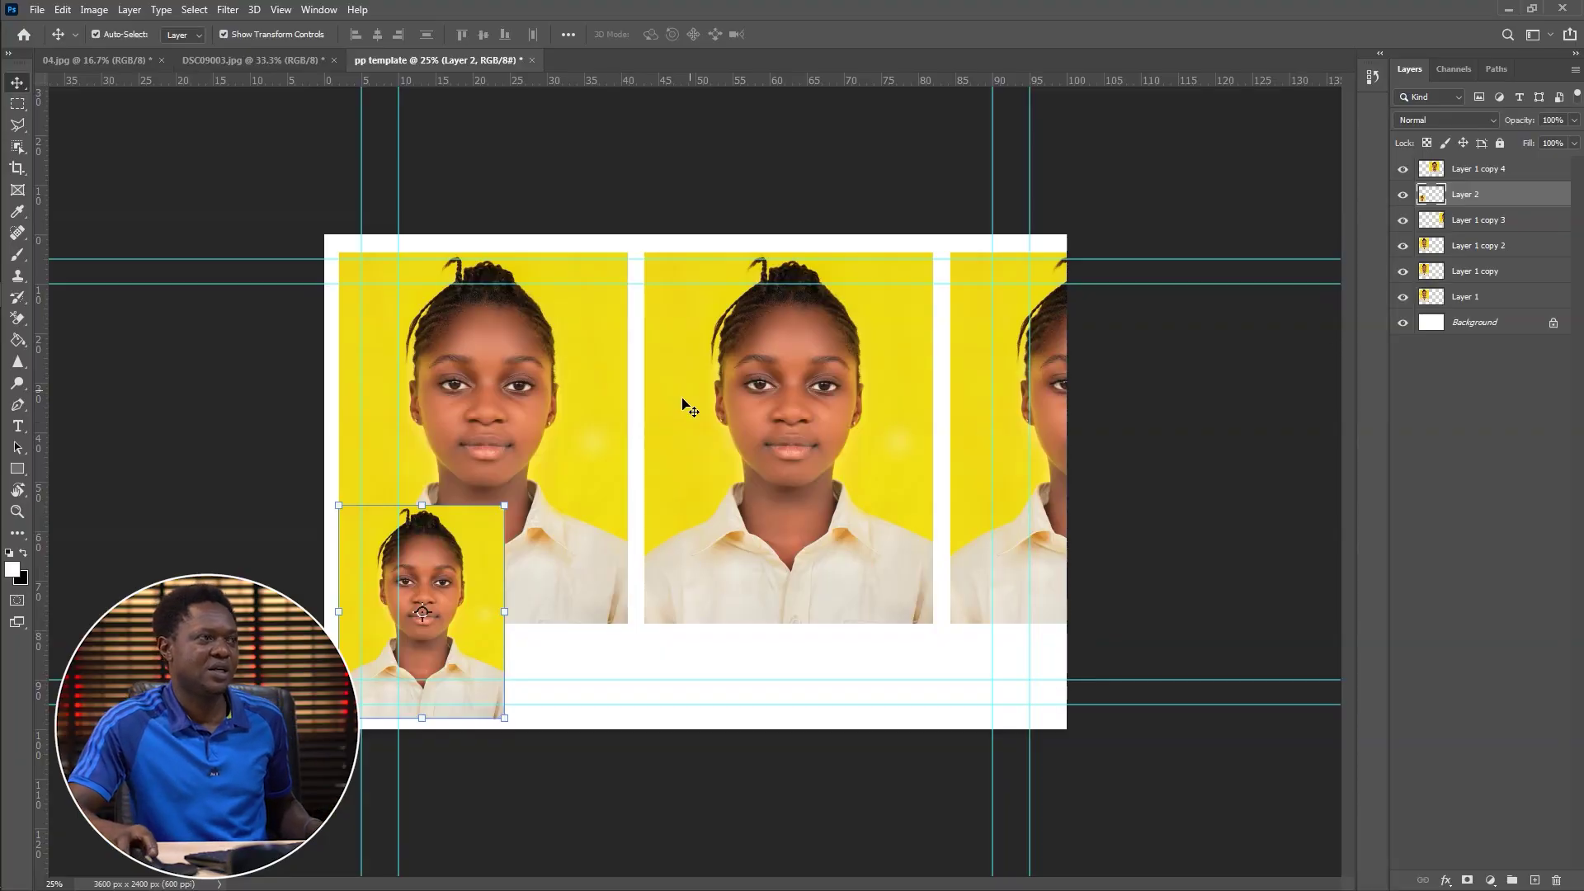
Step: Delete all the old larger portraits from the template, keeping only the newly added small one
click(595, 372)
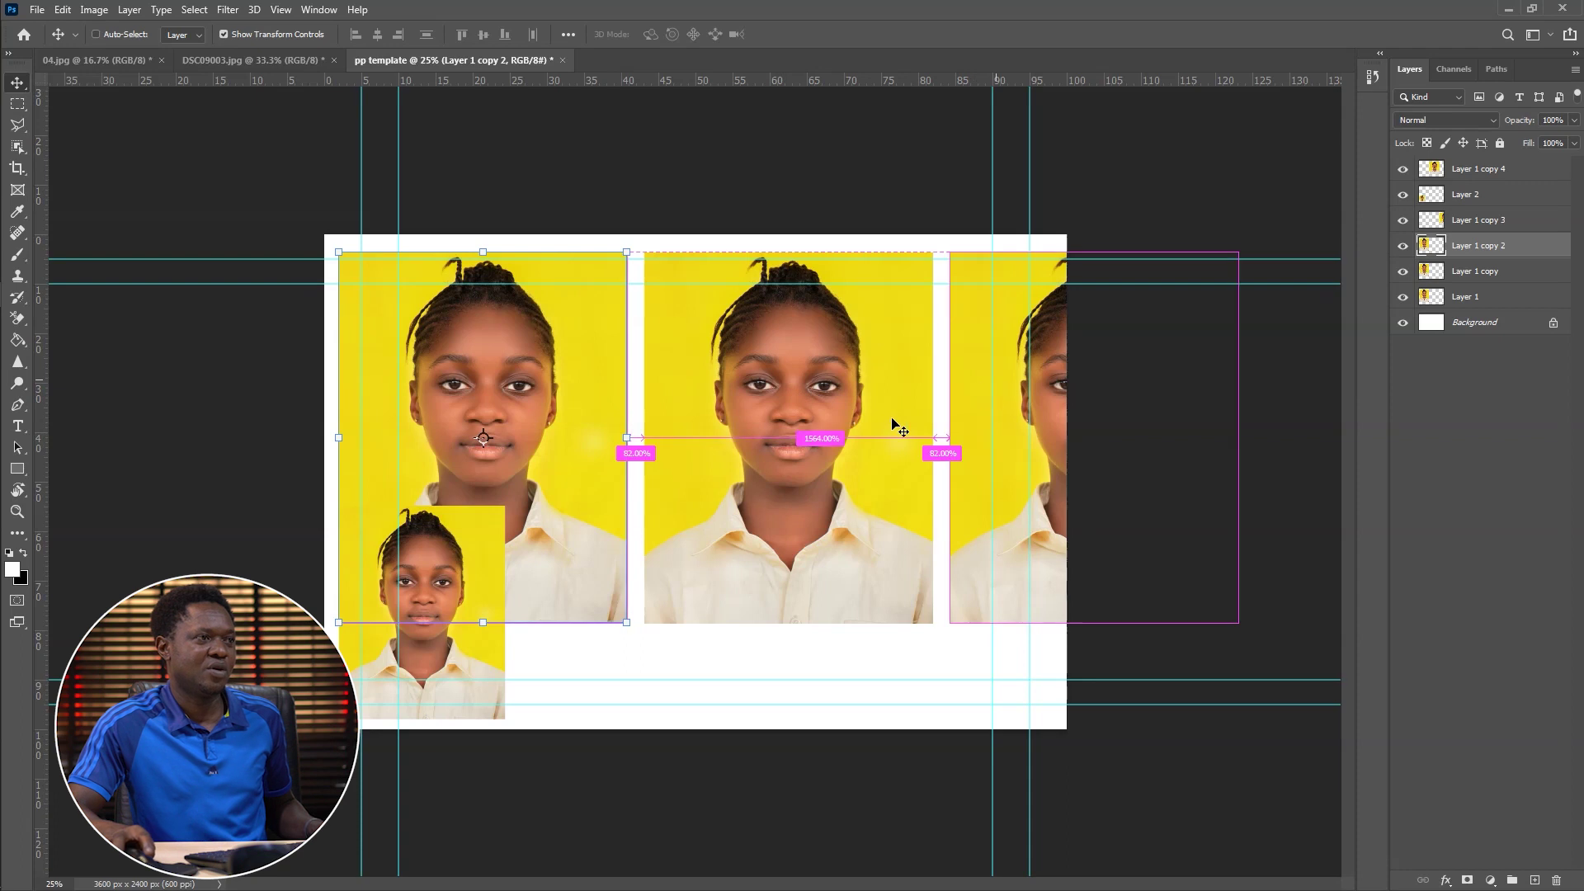
ctrl+shift+click(795, 394)
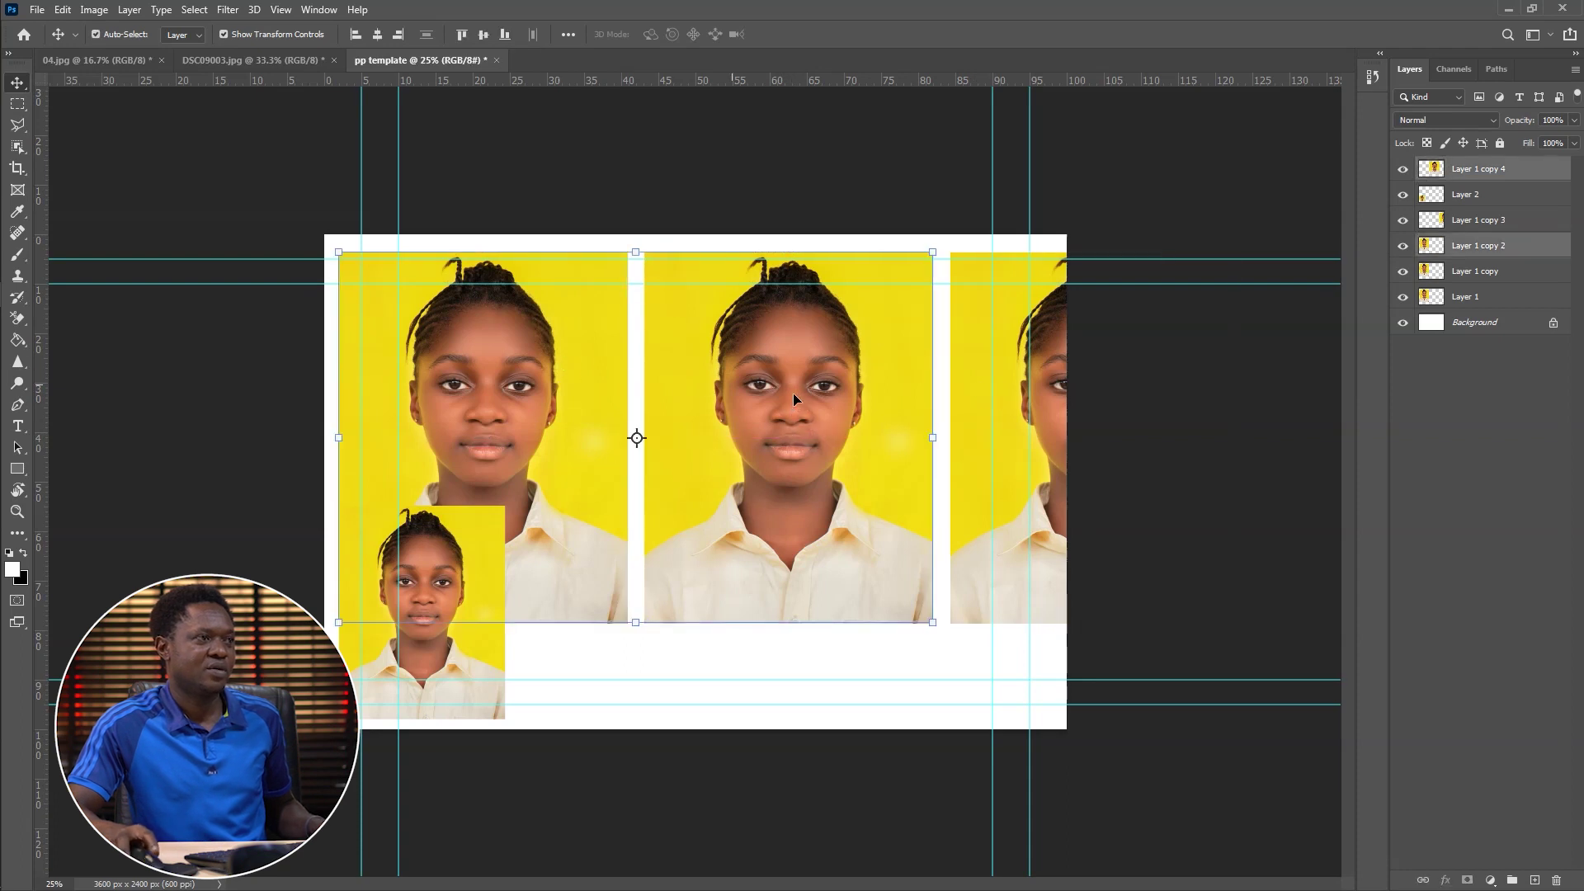
ctrl+shift+click(984, 380)
key(Delete)
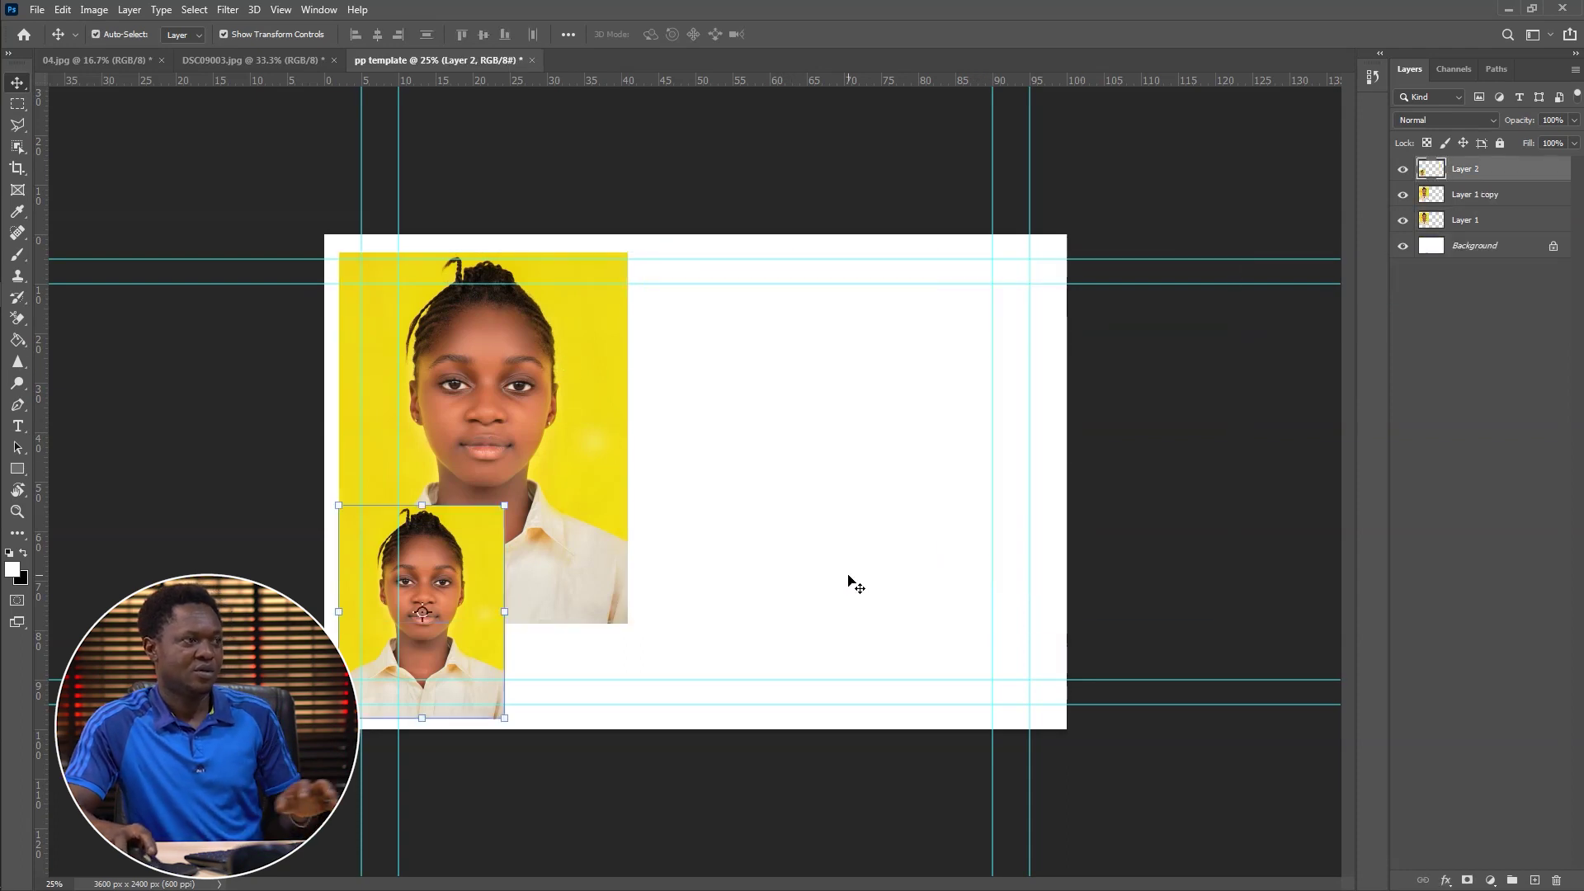
click(599, 493)
key(Delete)
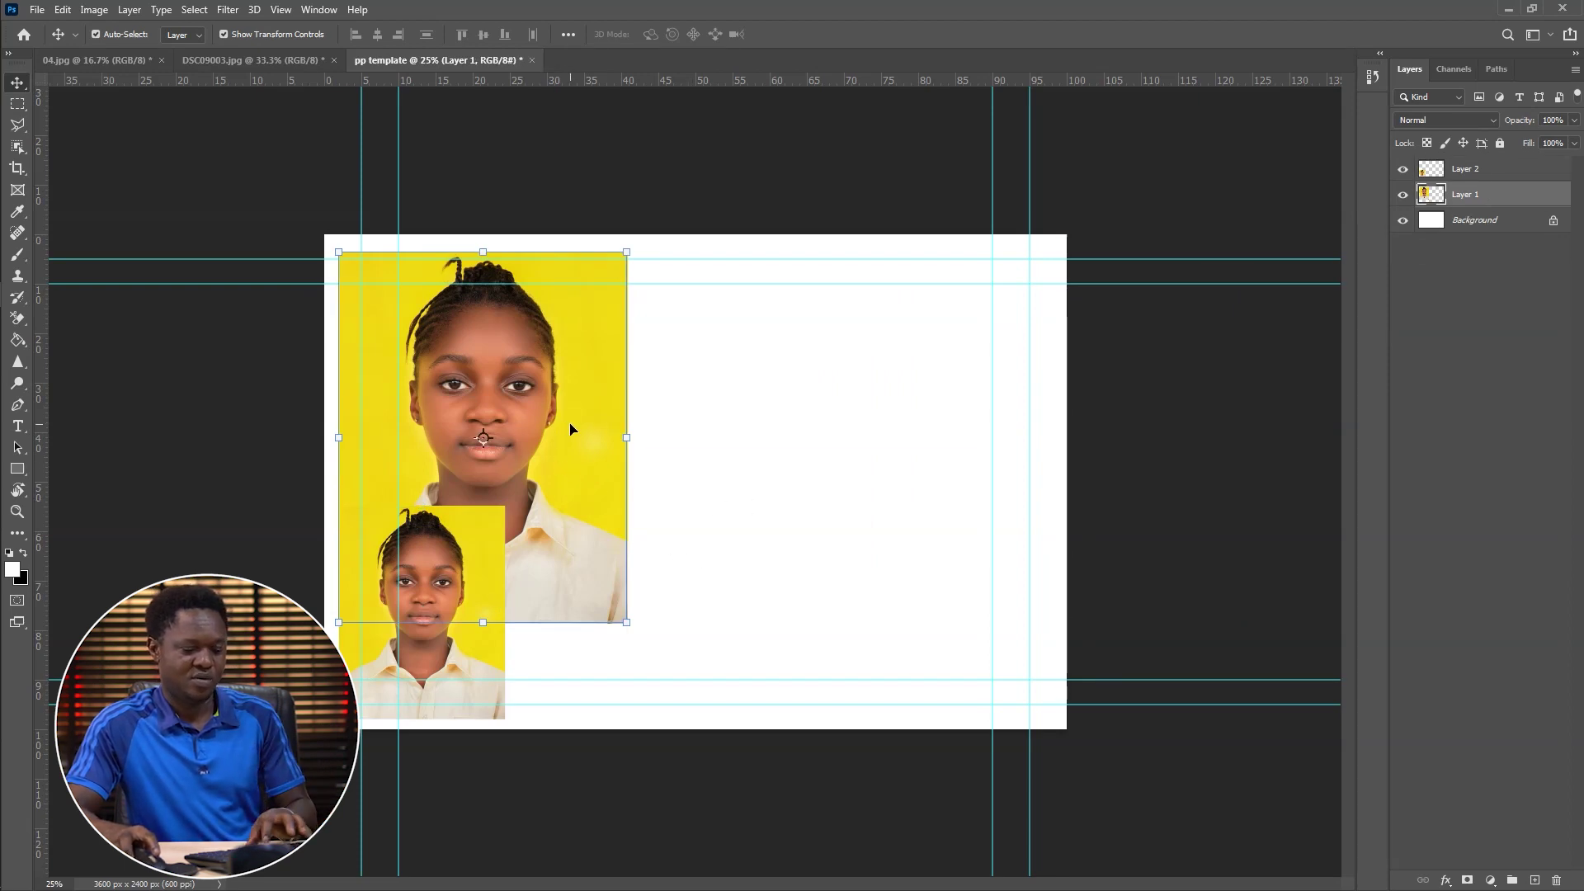
key(Delete)
Step: Move the small portrait to the page's upper-left corner and duplicate its layer seven times
drag(456, 559, 456, 315)
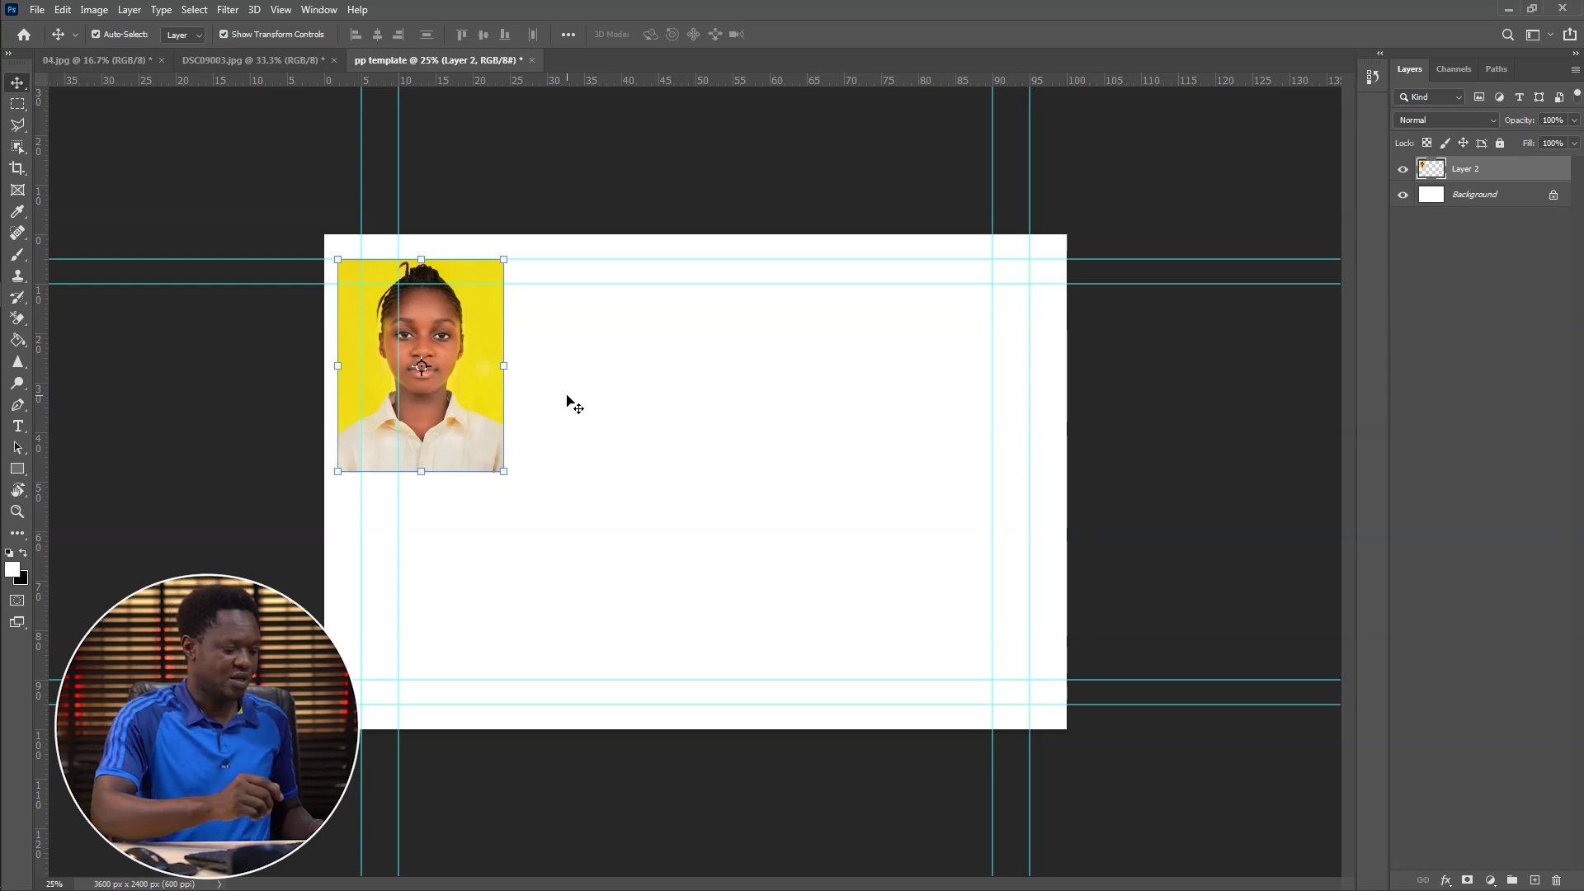
key(ctrl)
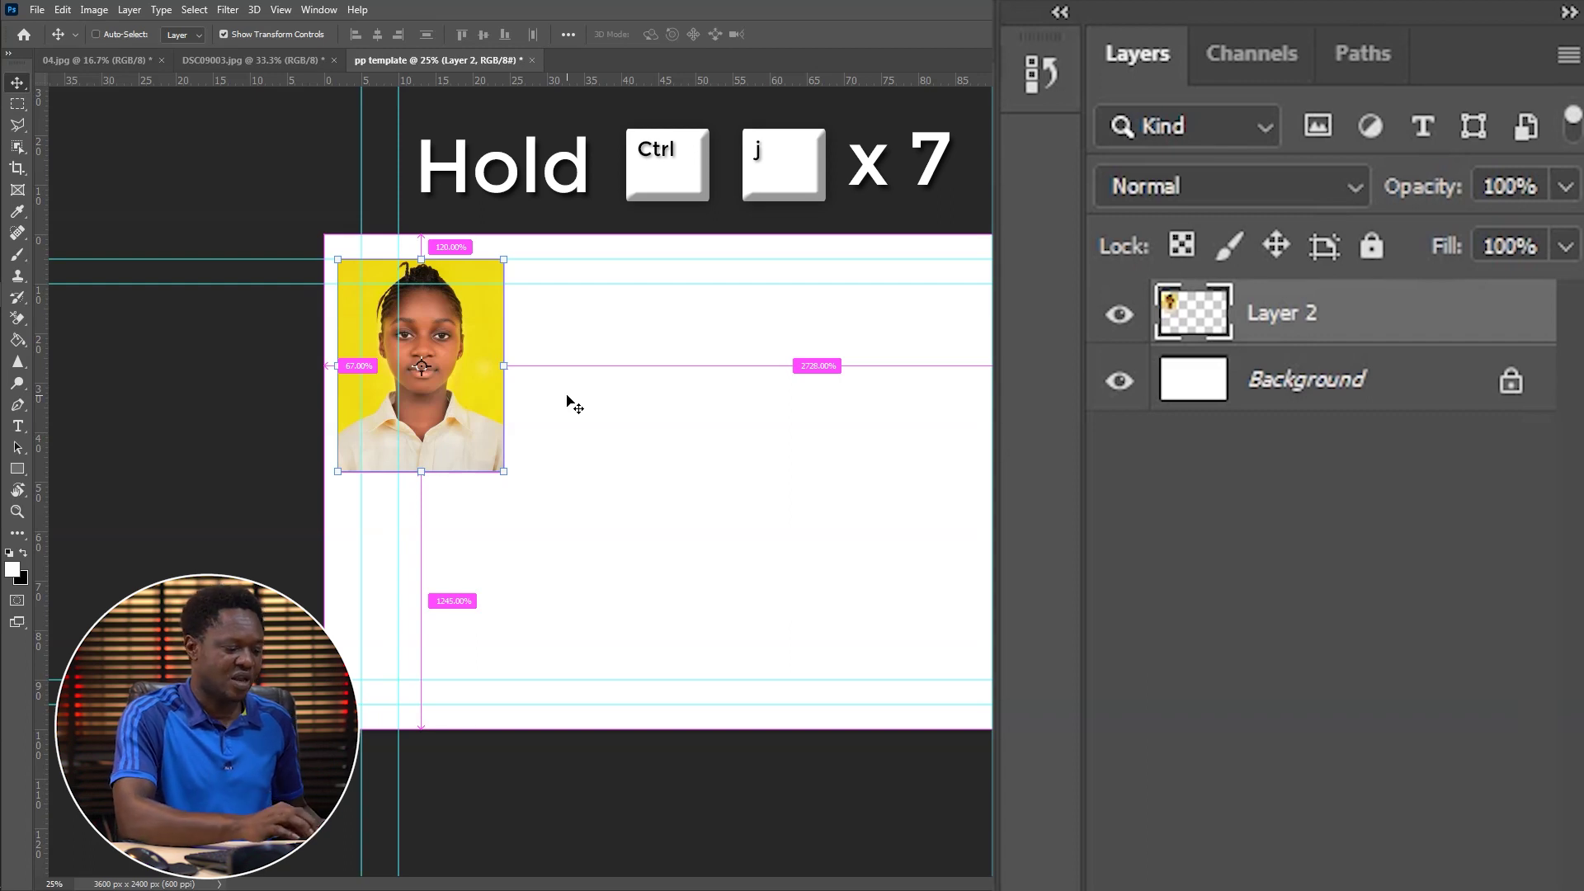
key(ctrl+j)
key(ctrl+j)
key(ctrl+j)
key(ctrl+j)
key(ctrl+j)
key(ctrl+j)
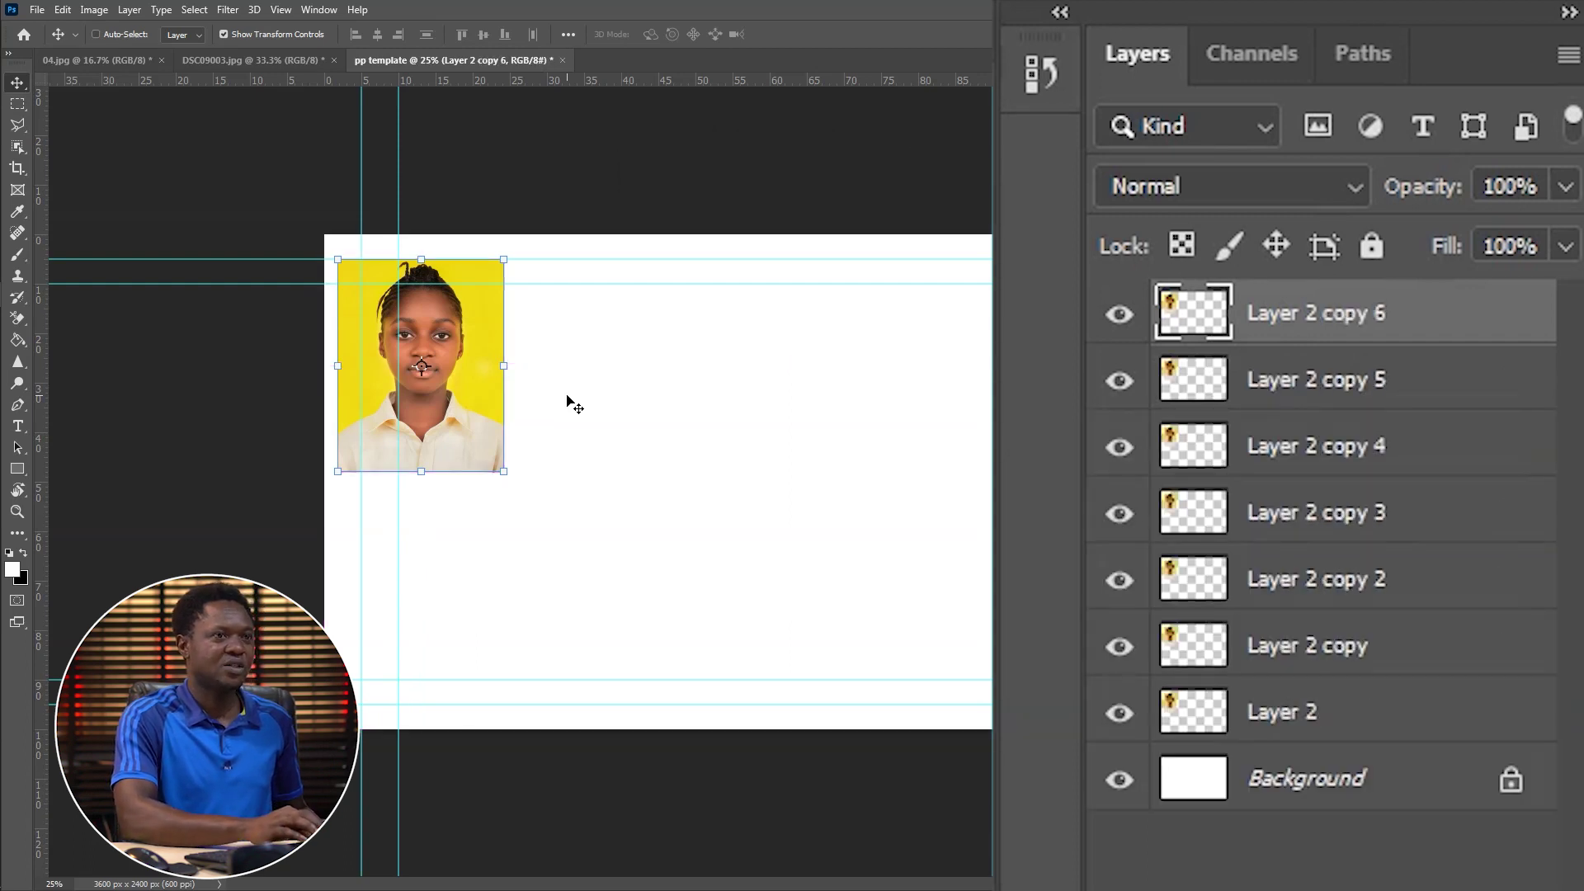
key(ctrl+j)
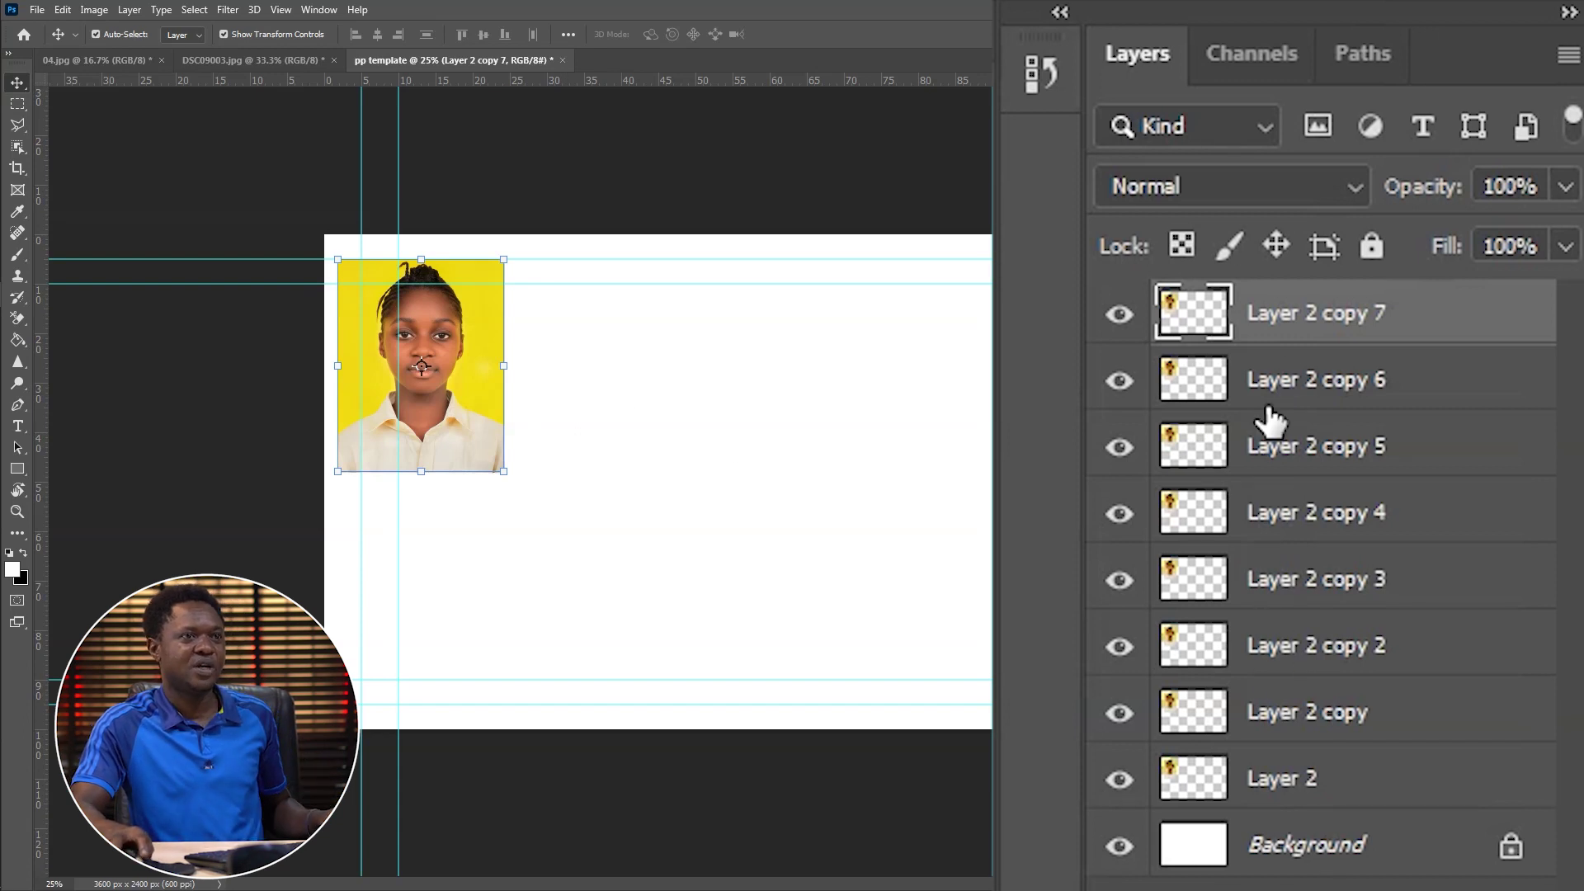
Step: Place the topmost duplicate beside the original portrait in the top row and enable snapping to guides
drag(545, 476, 650, 445)
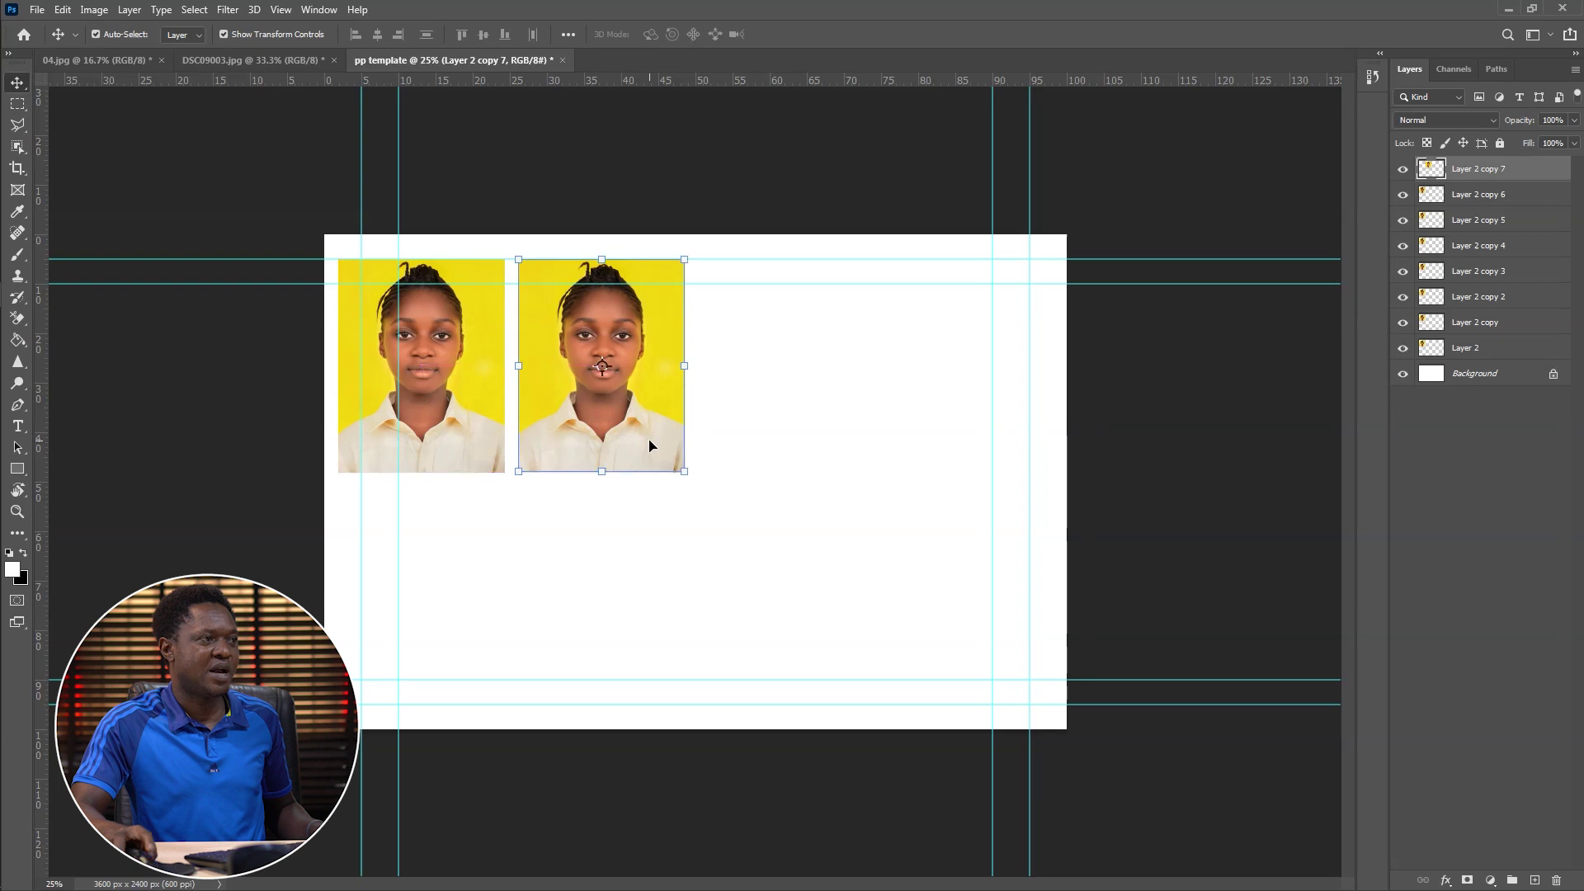
key(ctrl+plus)
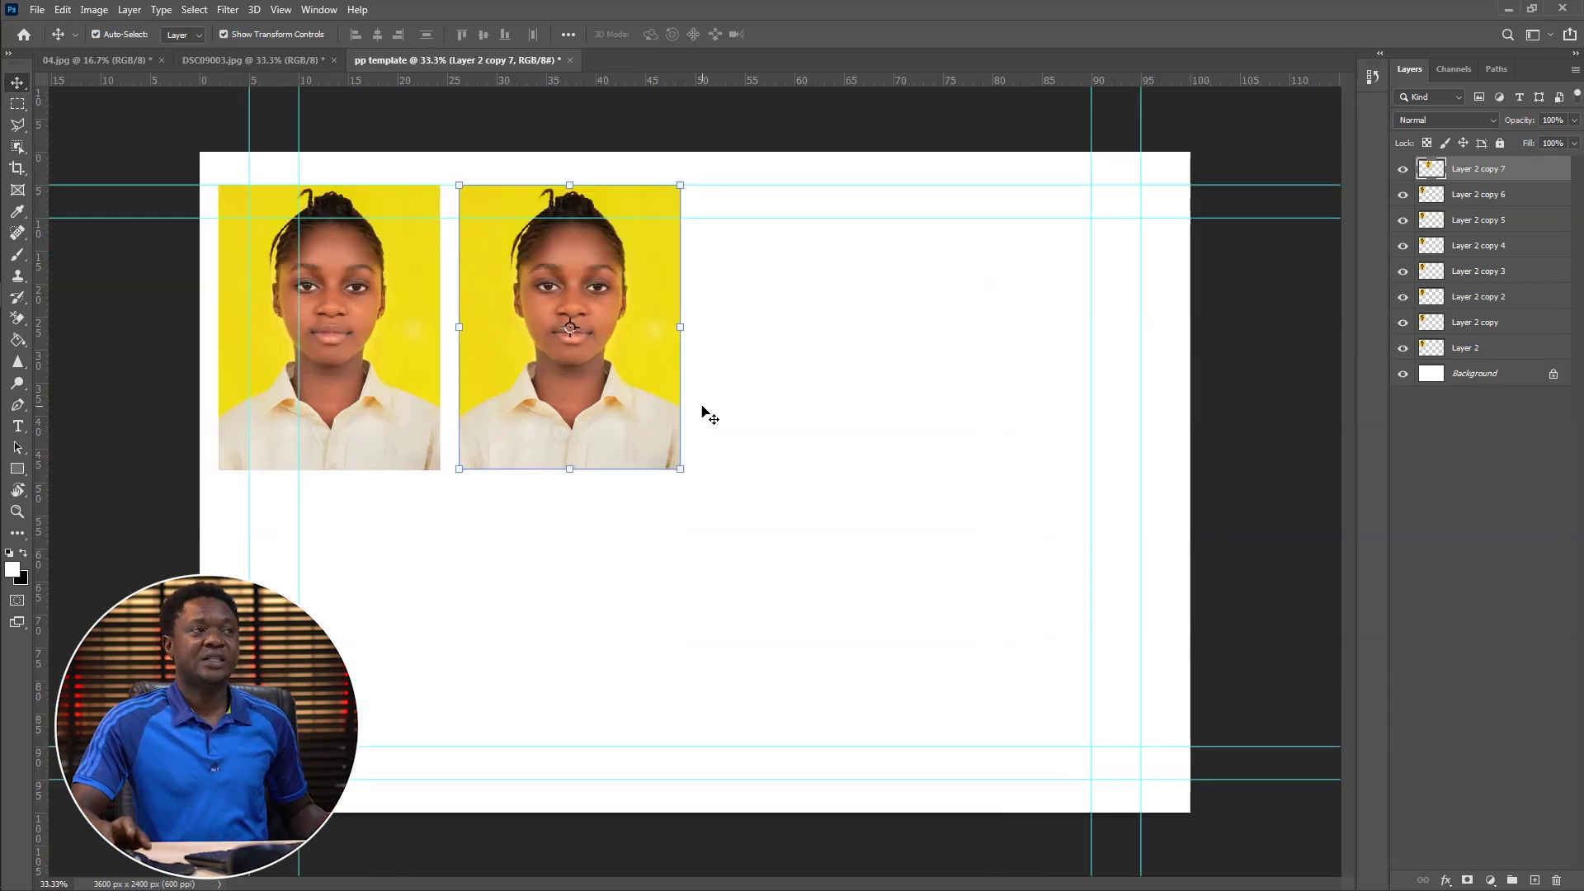
click(283, 11)
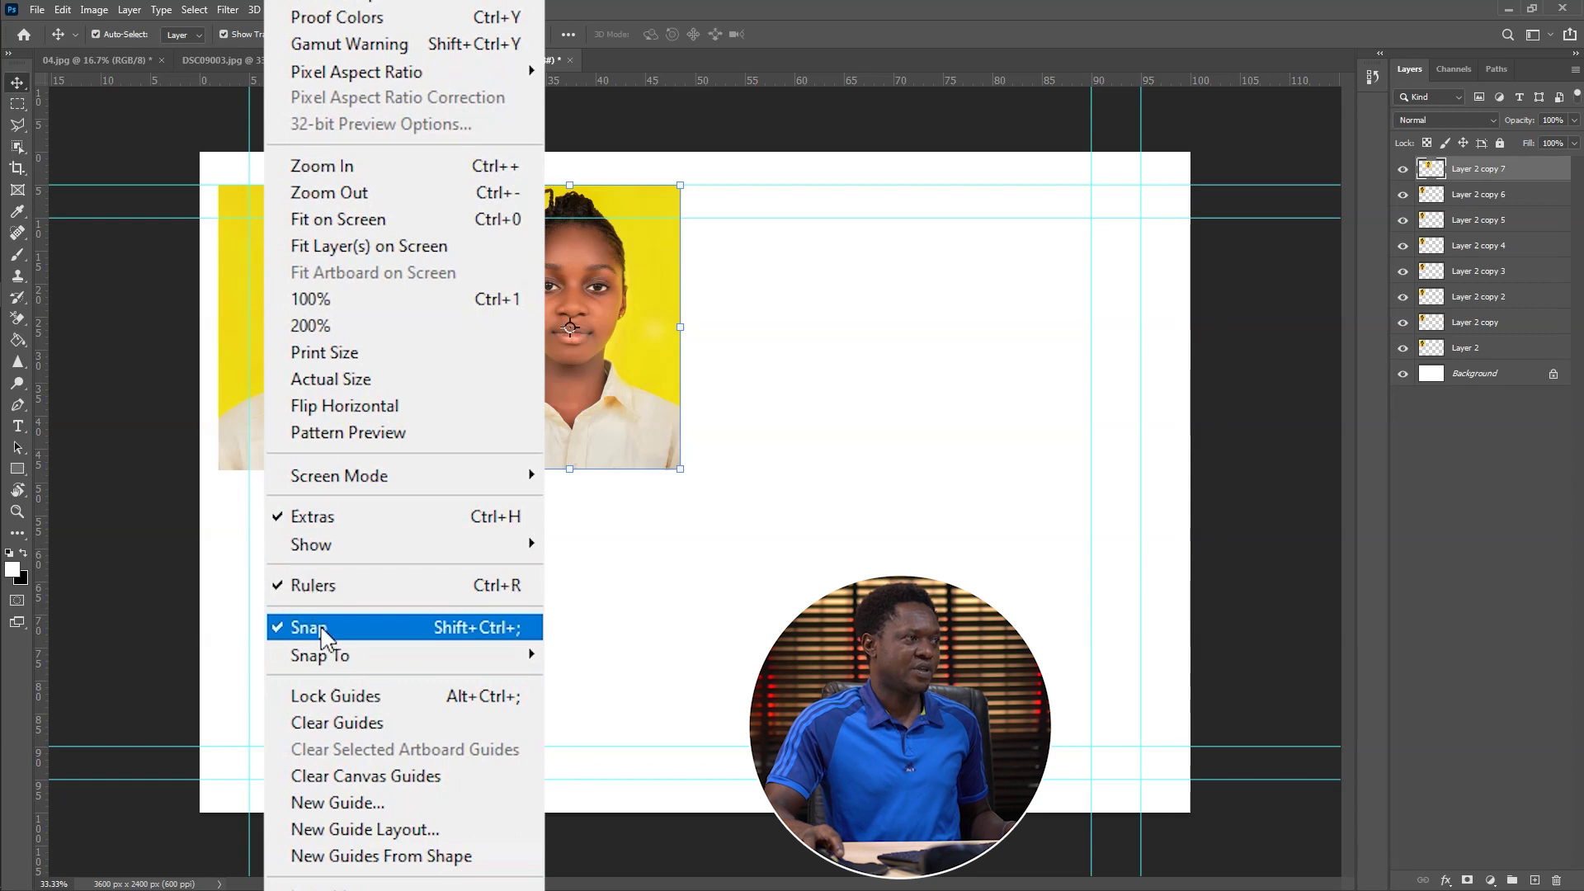
mouse_move(327, 663)
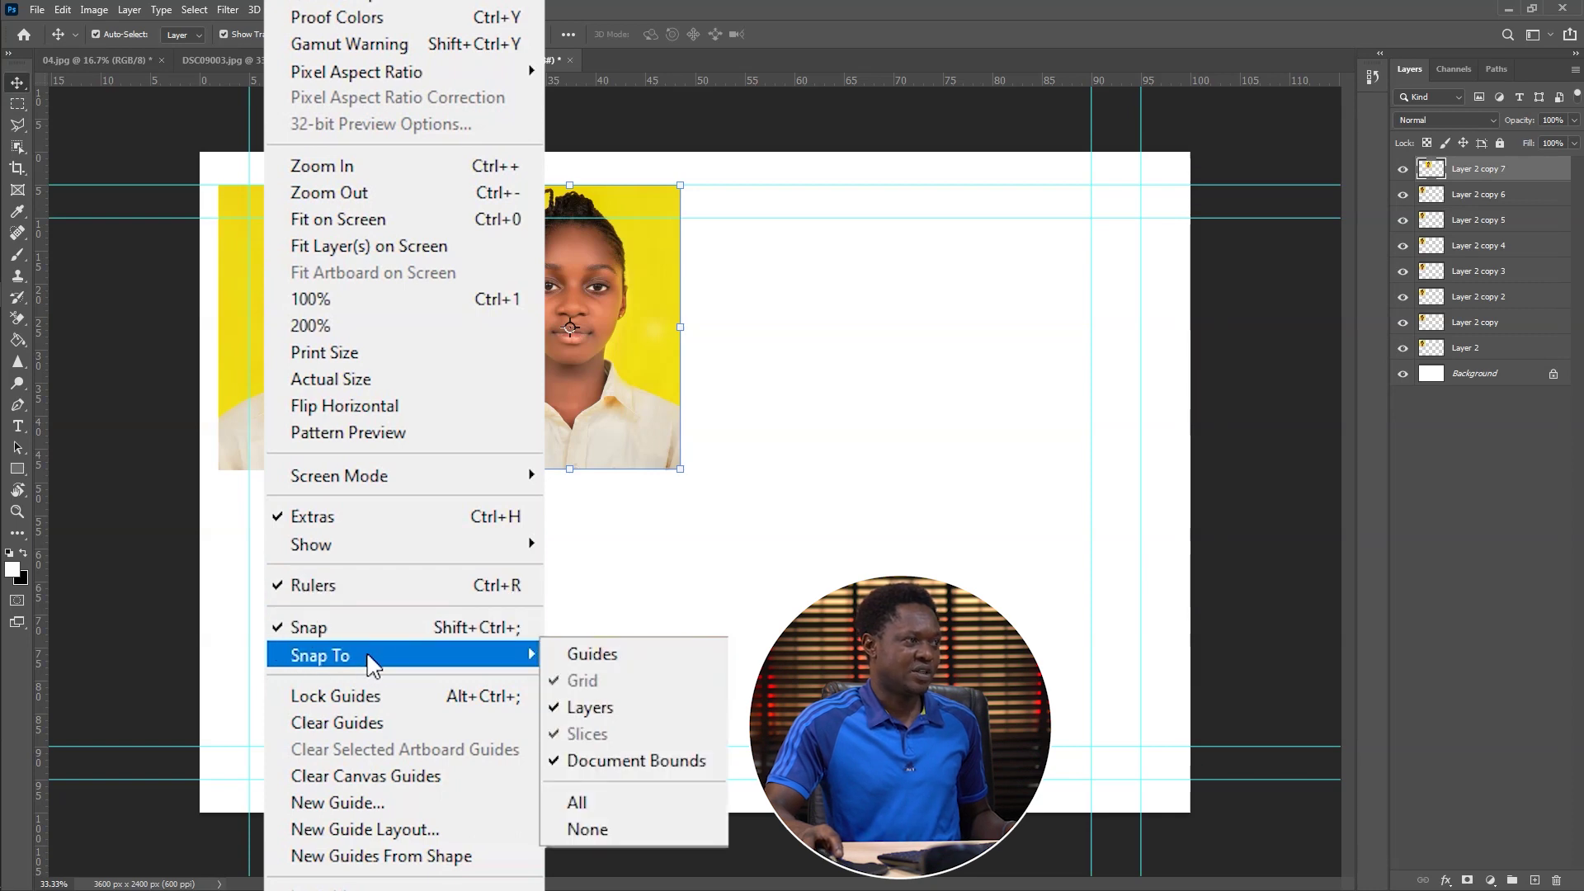
click(577, 654)
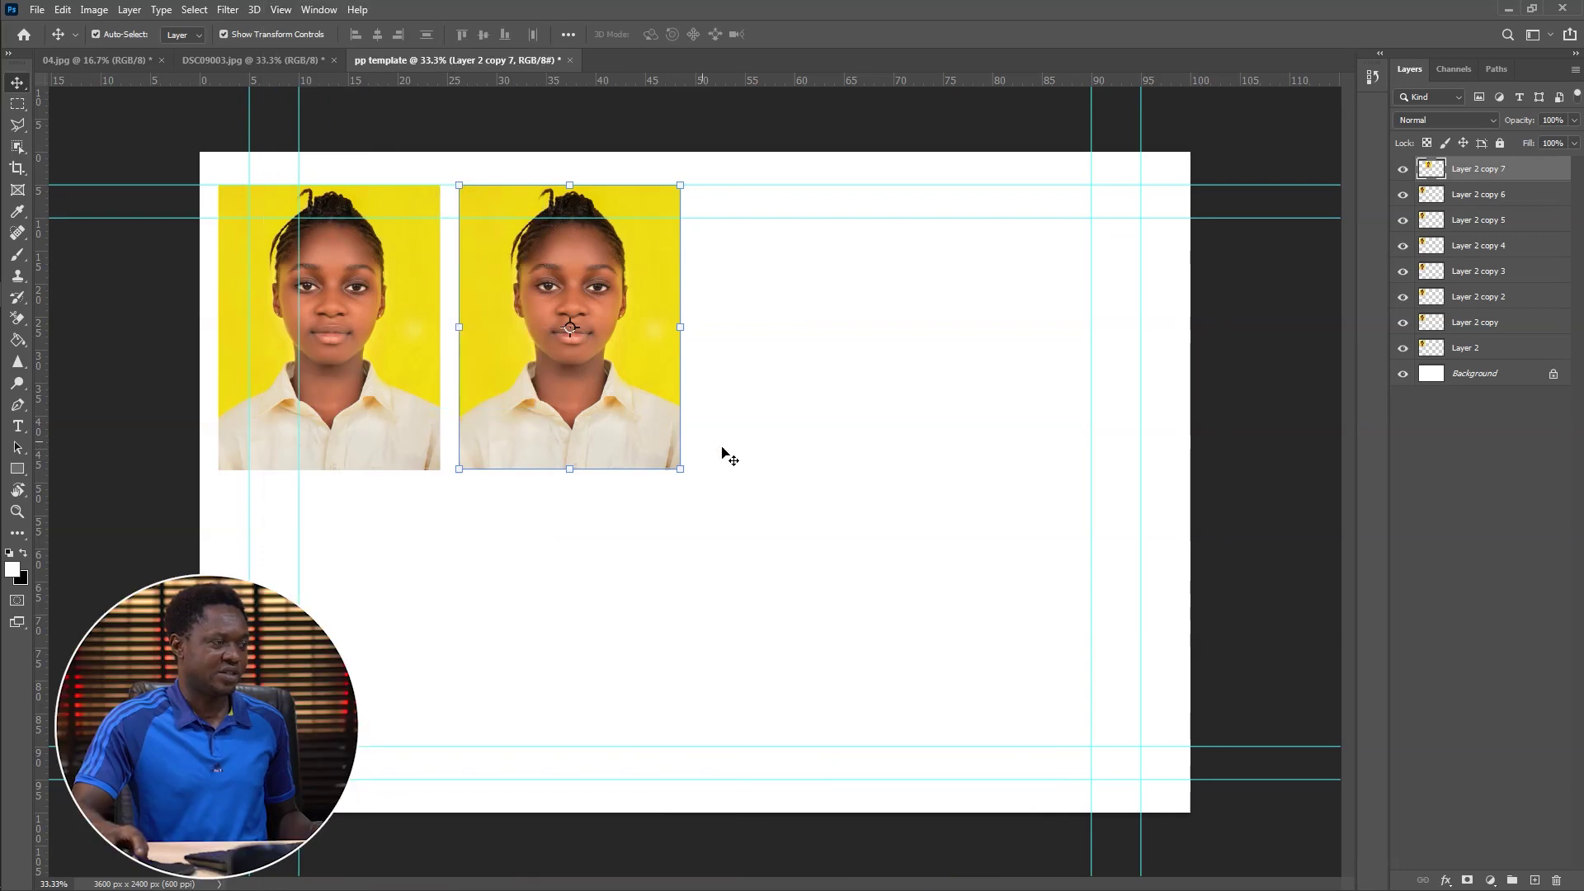
Step: Complete the top row of four portraits by placing two more duplicates with equal gaps
mouse_move(546, 368)
mouse_down()
mouse_move(571, 389)
mouse_move(566, 371)
mouse_up()
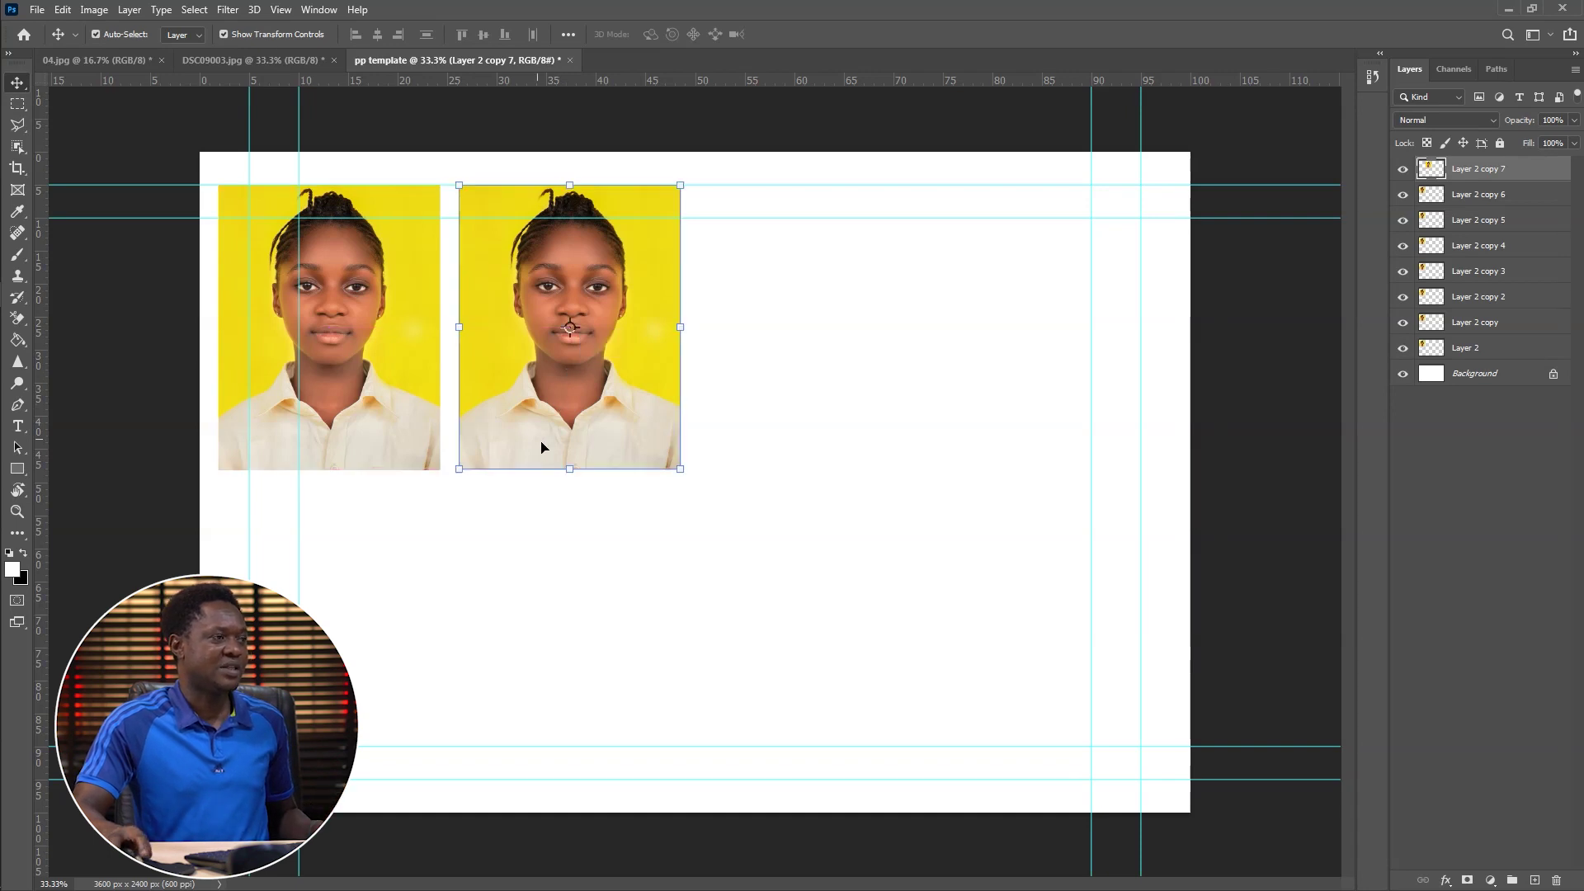
drag(400, 398, 889, 398)
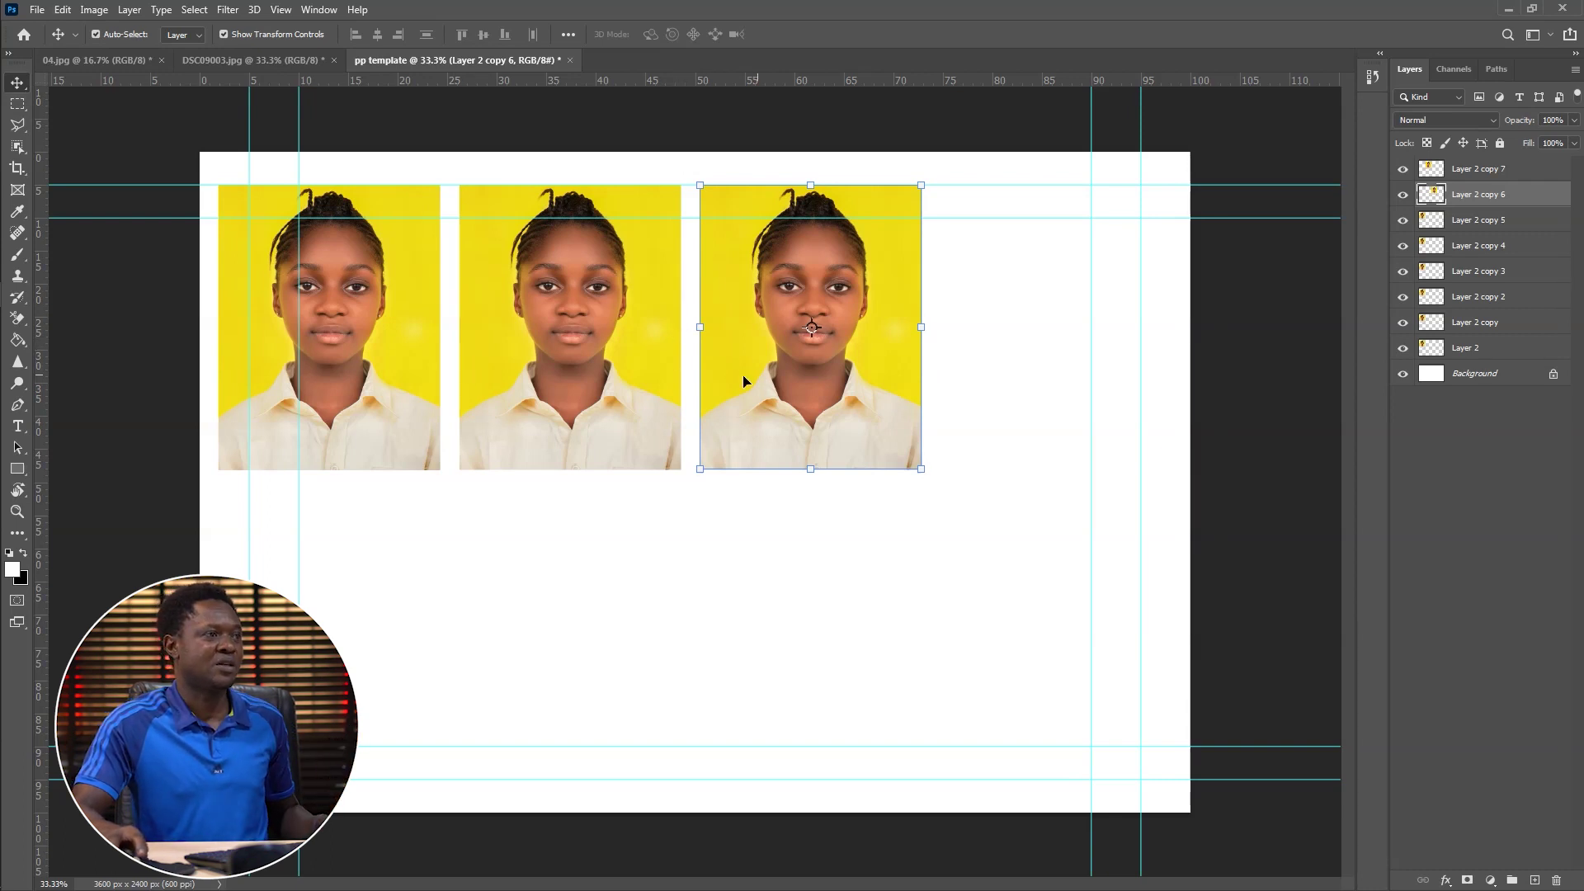
drag(748, 386, 758, 383)
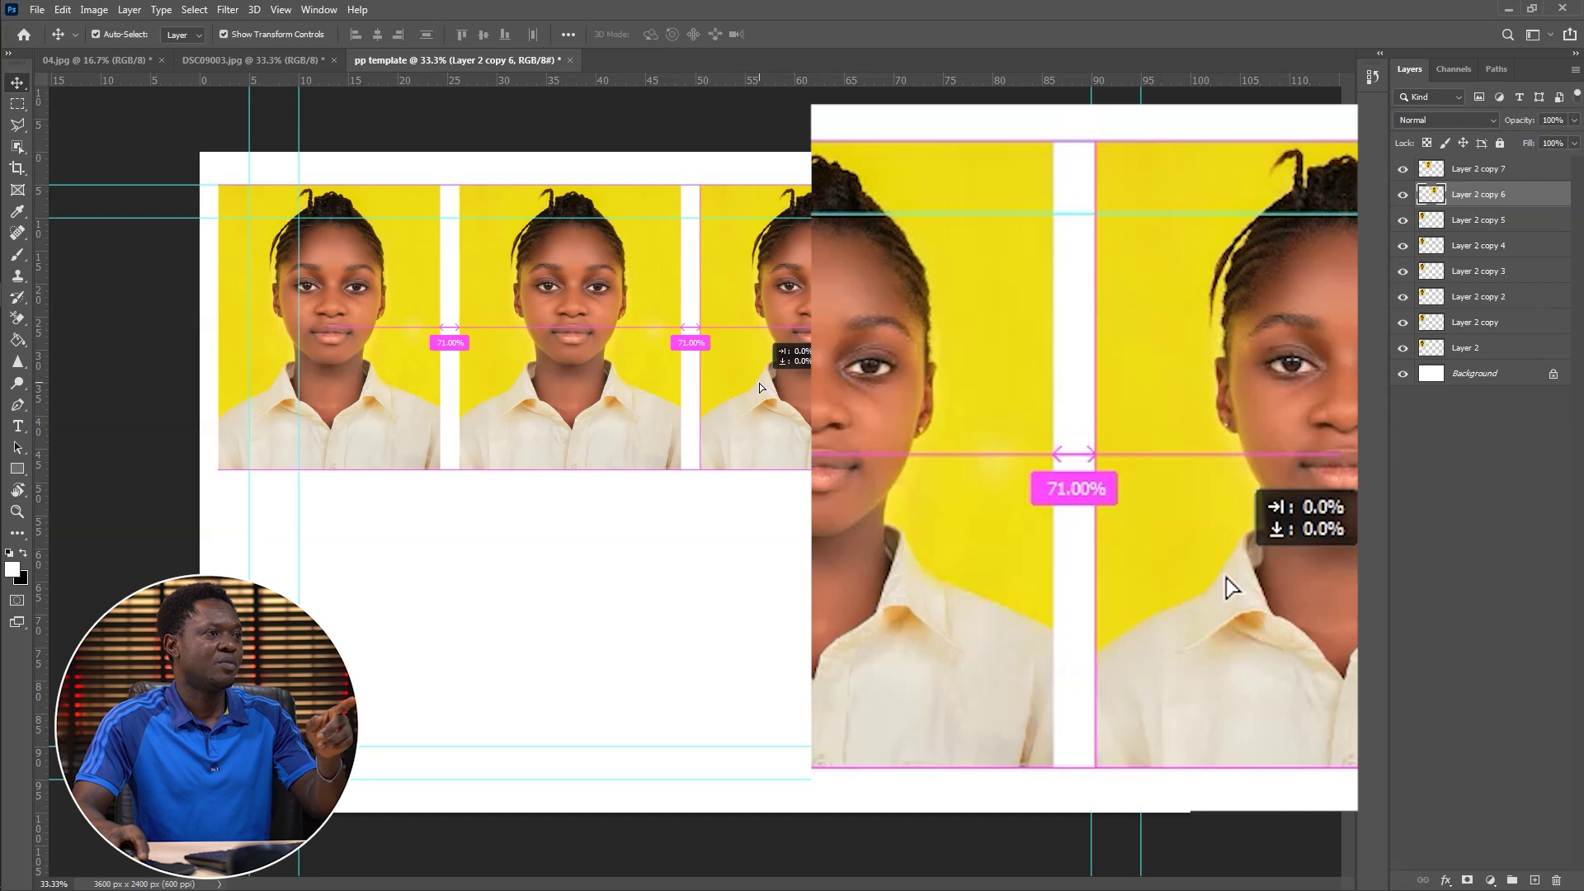
drag(759, 383, 759, 383)
drag(350, 373, 1066, 374)
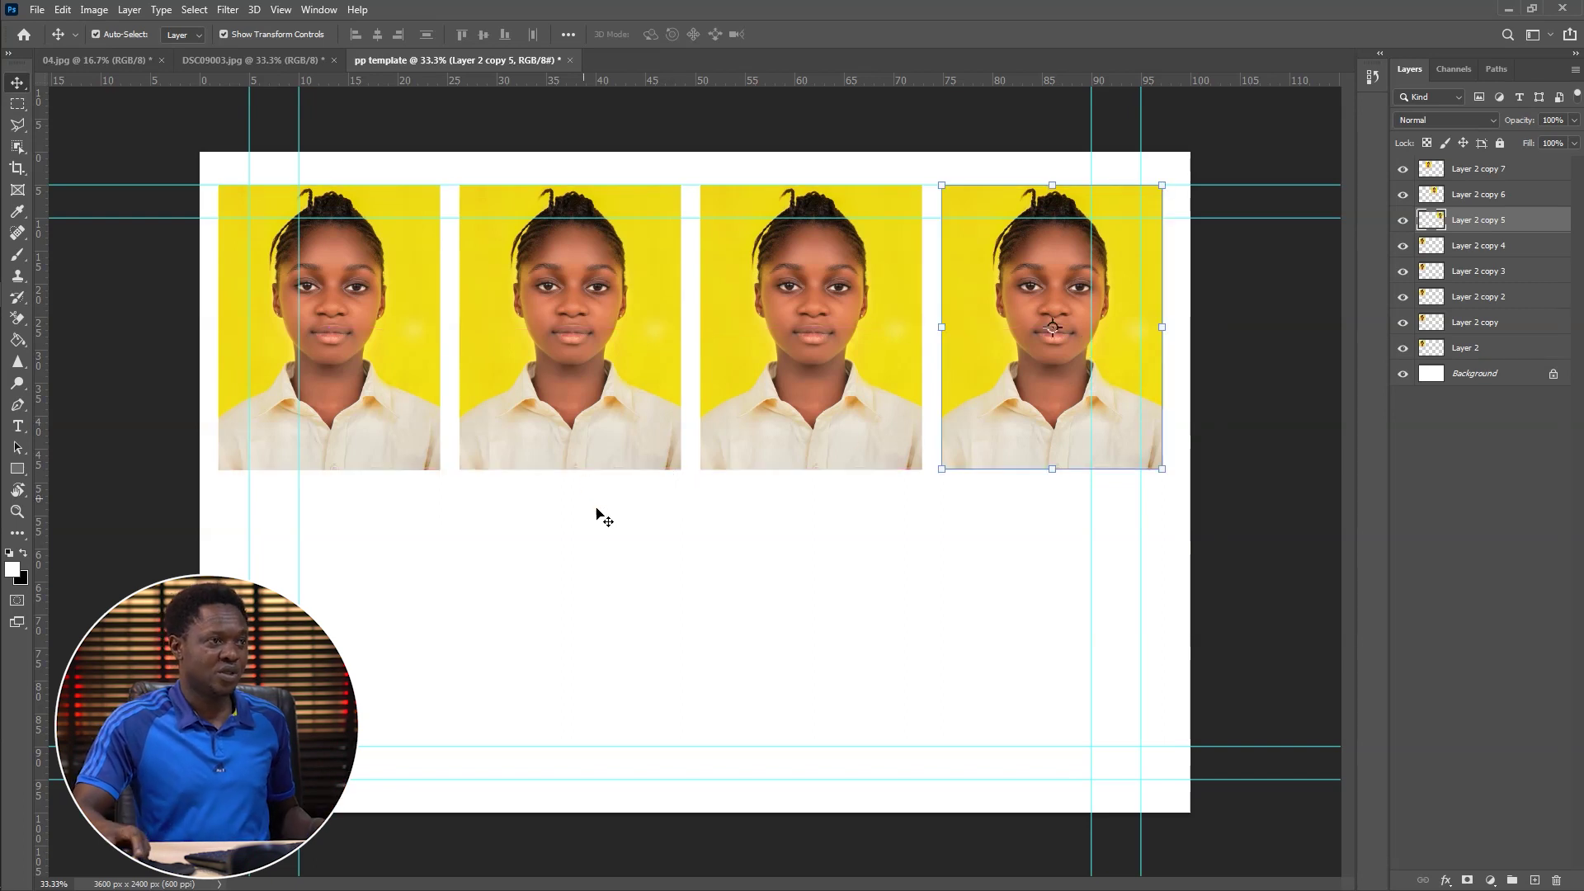
mouse_move(1035, 396)
mouse_down()
mouse_move(1050, 386)
mouse_move(1034, 424)
mouse_up()
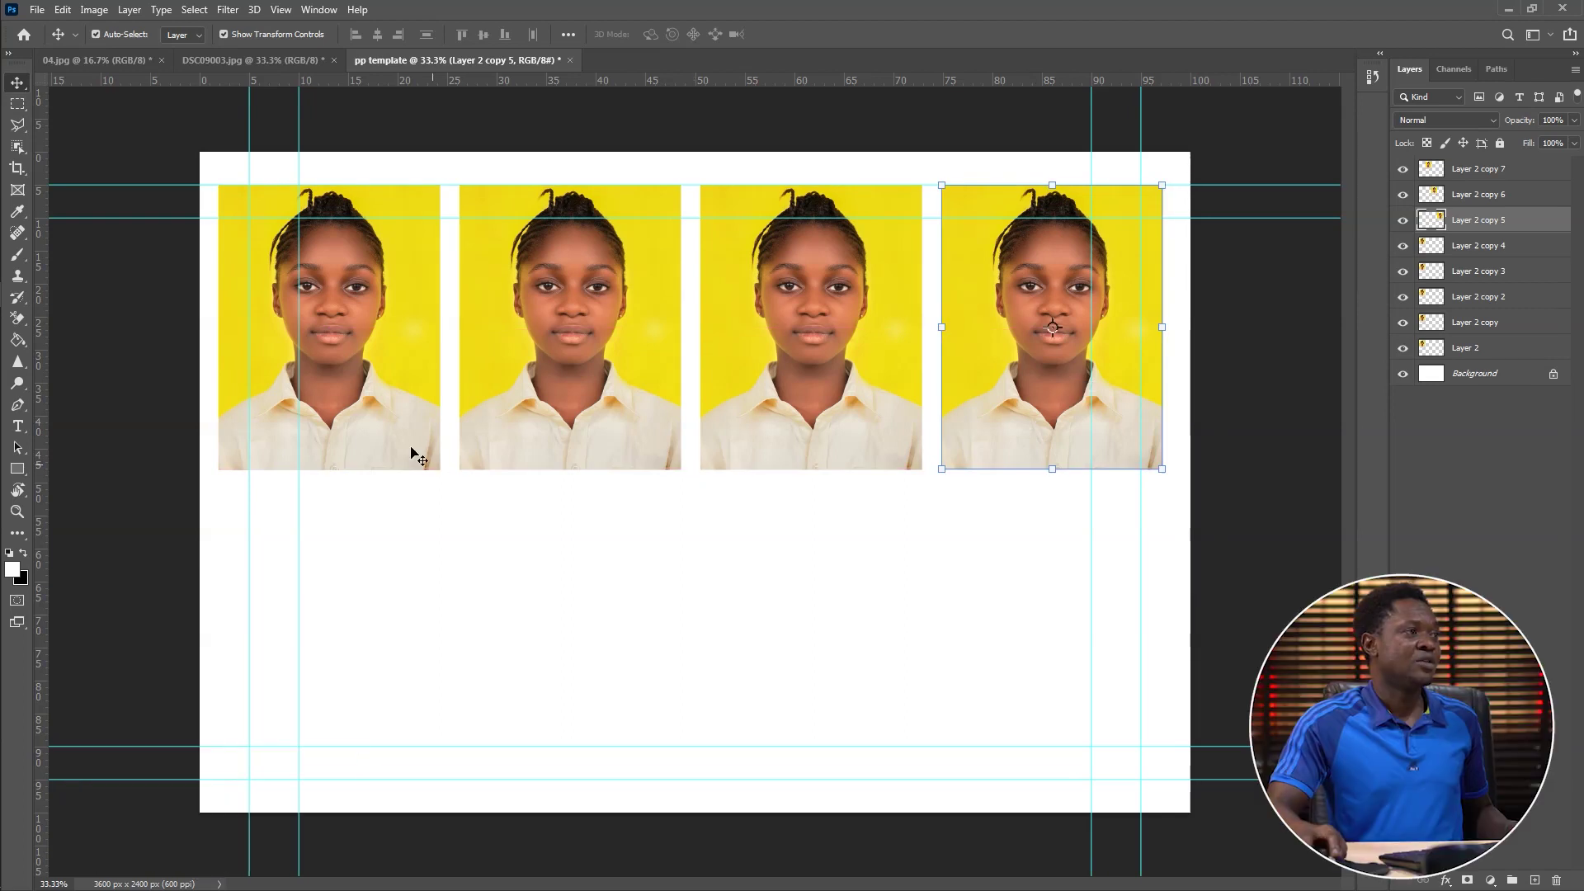
Step: Arrange four more duplicates in a second row, aligned beneath the portraits of the first row
drag(362, 376, 361, 686)
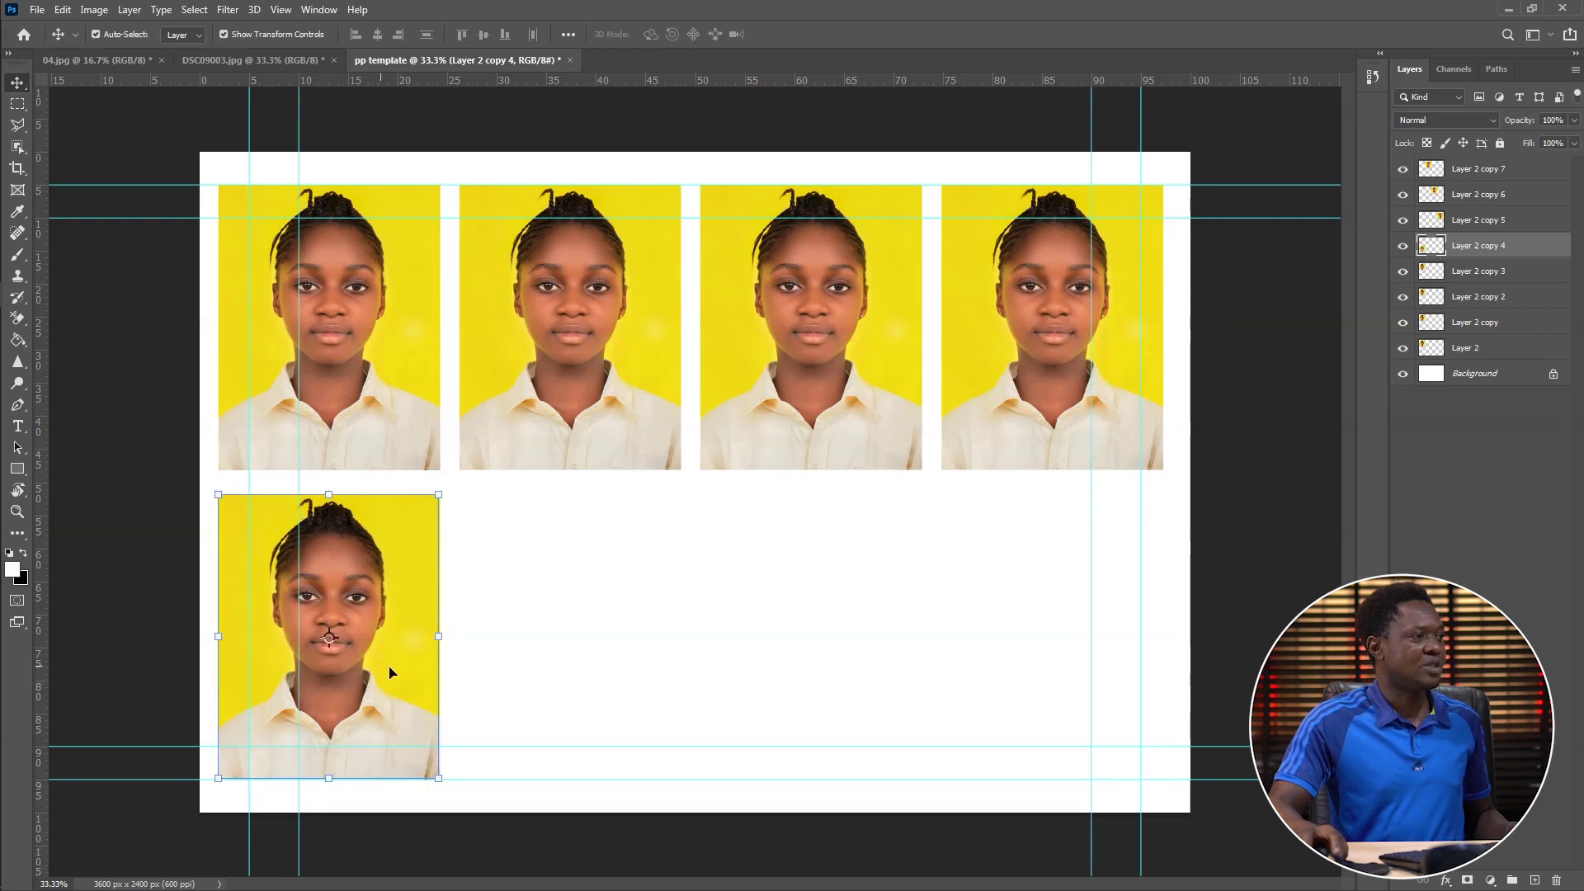
drag(409, 463, 603, 681)
drag(435, 467, 852, 714)
drag(500, 468, 1086, 711)
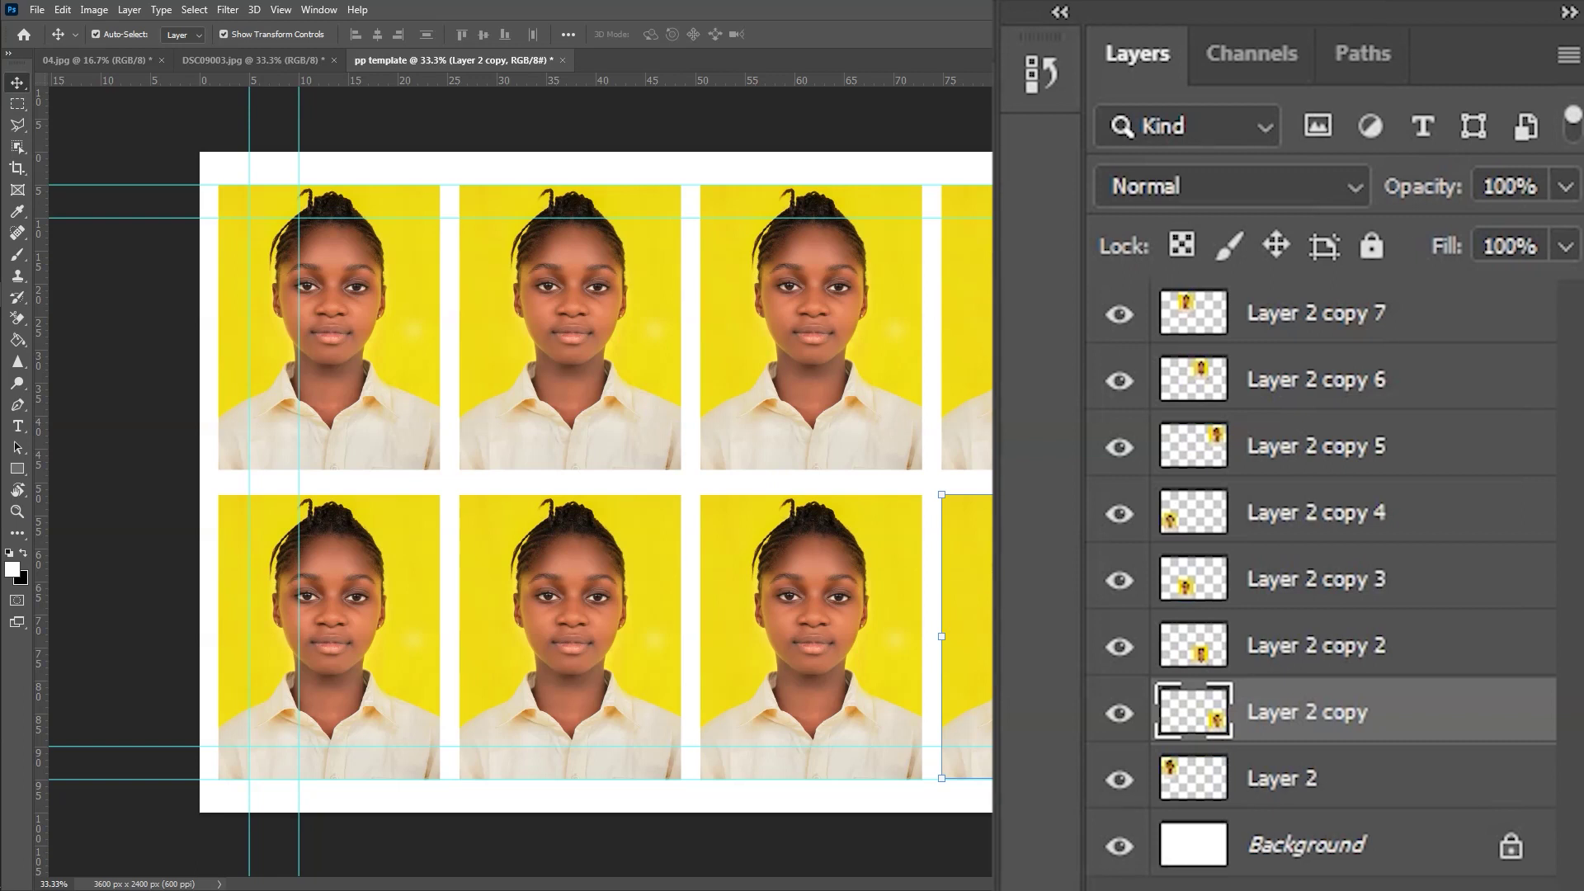
Step: Unlock the background layer and add a horizontal guide through the centre of the page
click(1510, 849)
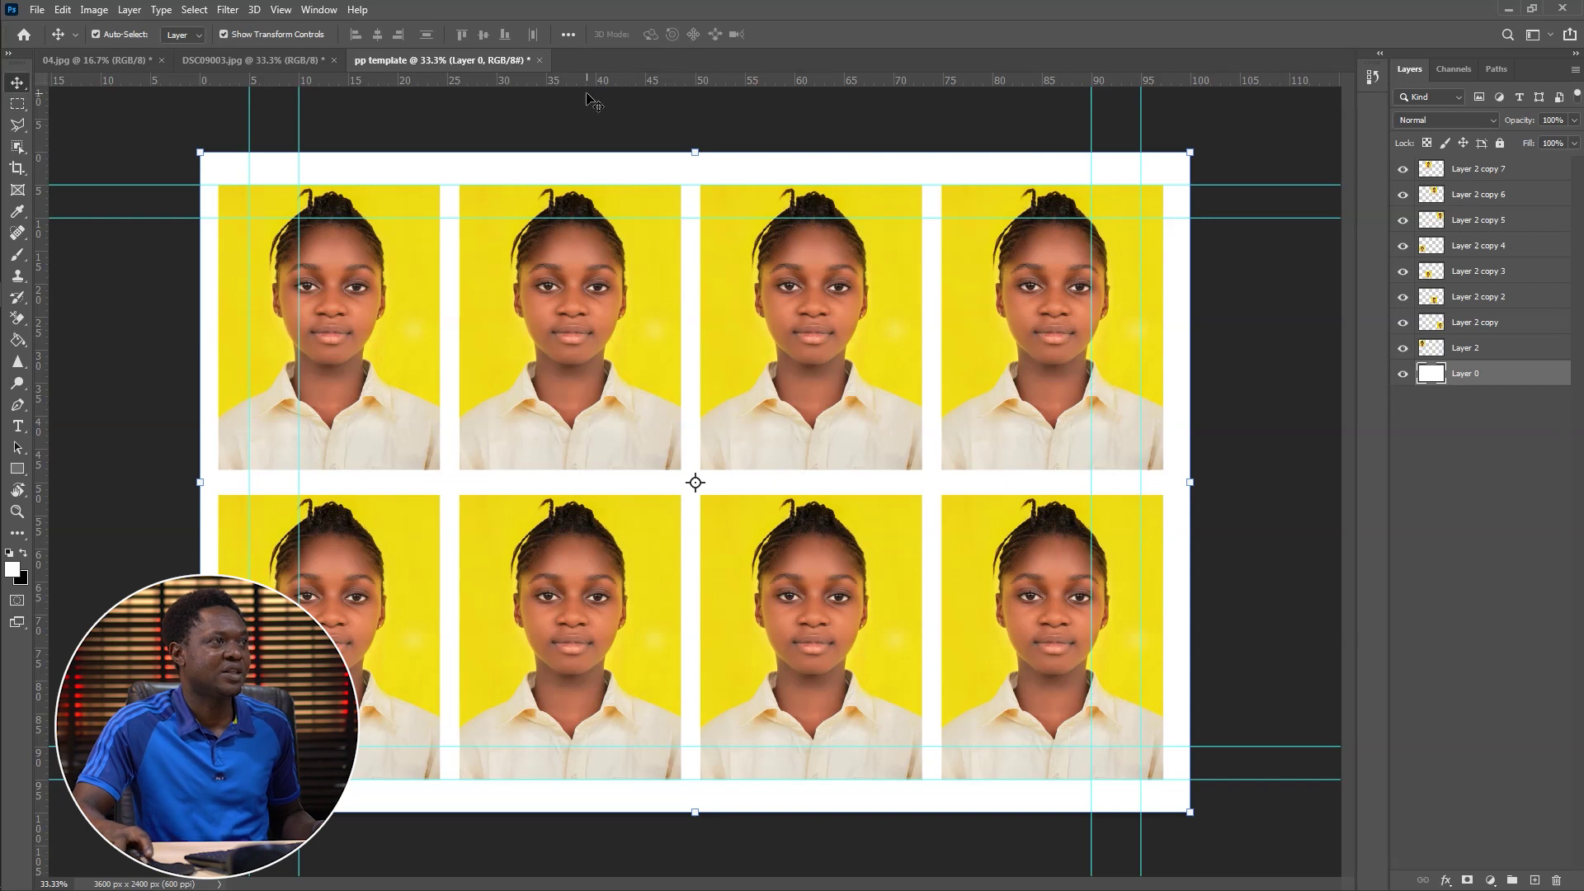
drag(572, 80, 693, 482)
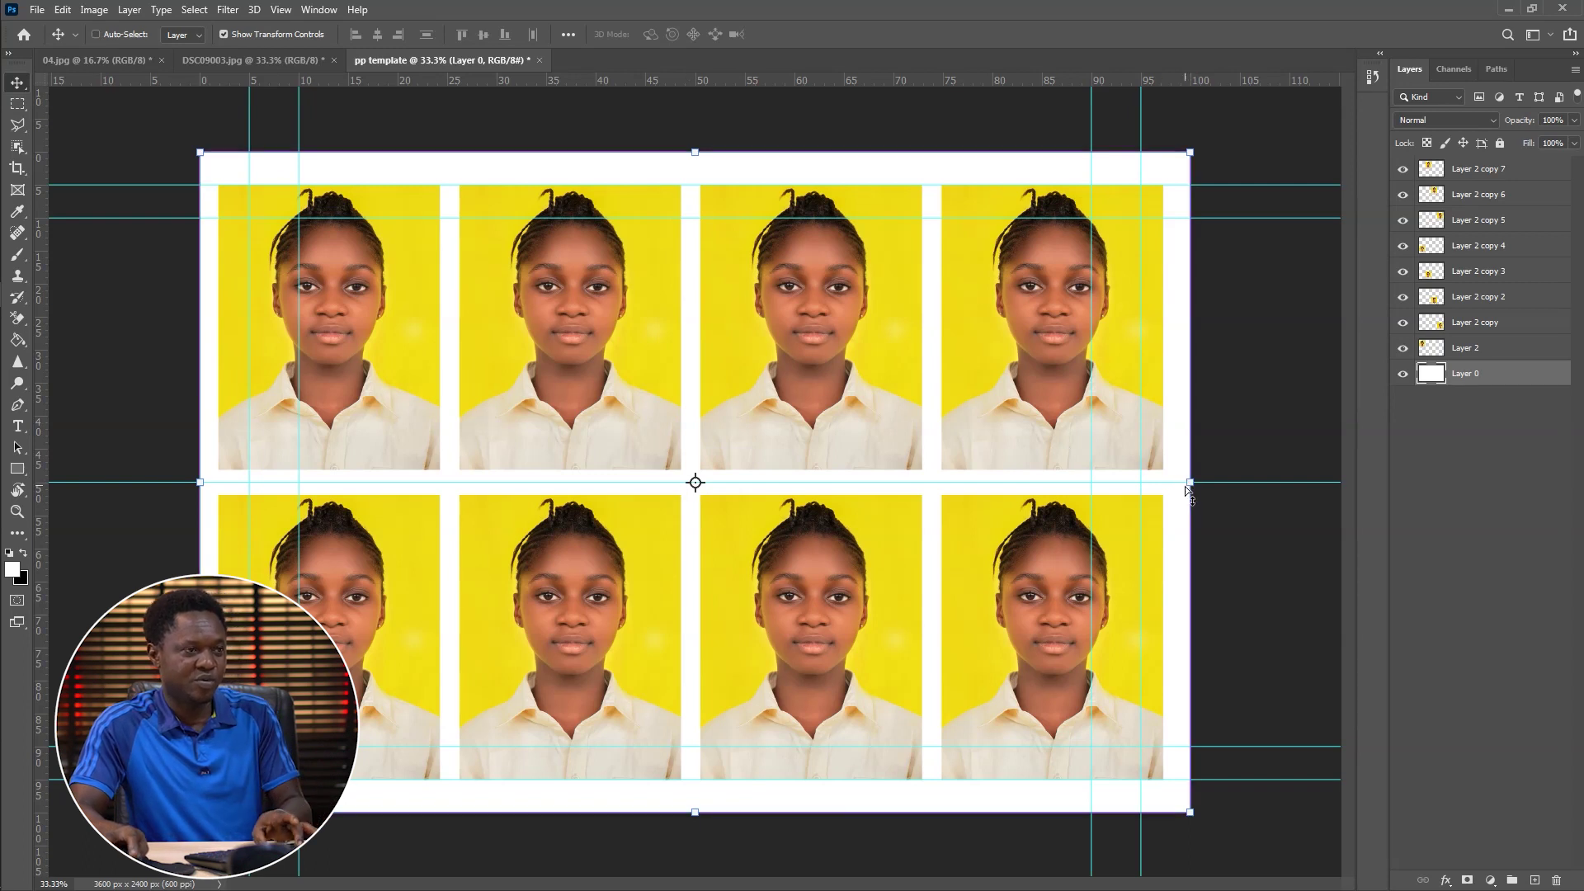
Step: Examine the horizontal centre guide along the gap between the two portrait rows, out to the page's right edge
key(ctrl+plus)
key(ctrl+plus)
key(ctrl+plus)
key(ctrl+plus)
key(ctrl+plus)
drag(1146, 470, 289, 575)
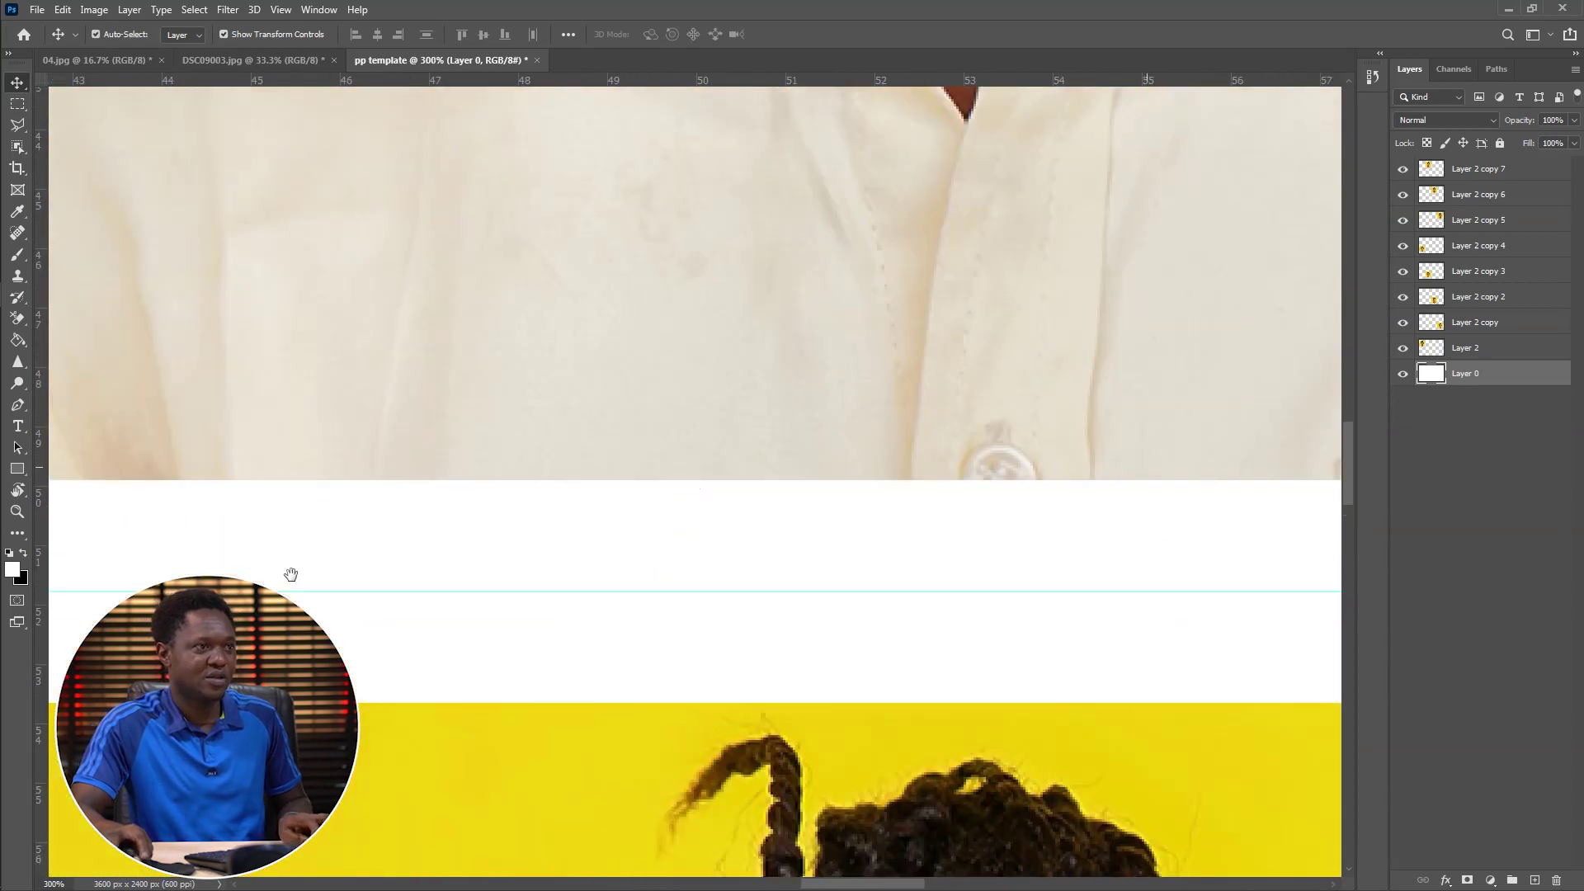
drag(1308, 406, 325, 385)
drag(1014, 502, 287, 360)
drag(1011, 438, 281, 452)
drag(1064, 445, 434, 442)
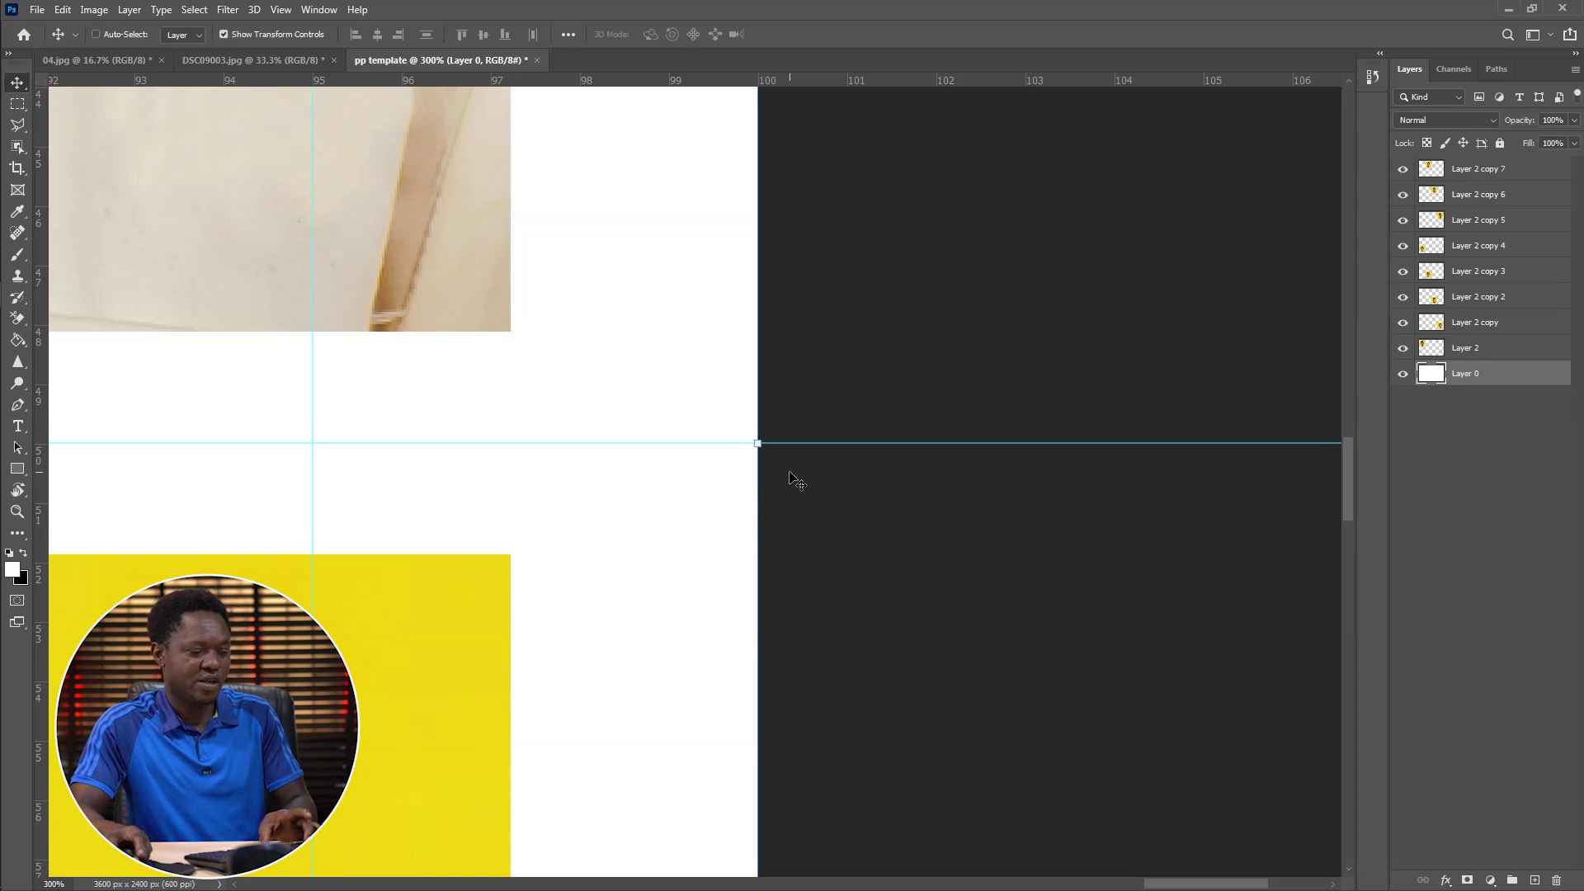
Step: Add a vertical guide through the centre of the page
key(ctrl+minus)
key(ctrl+minus)
key(ctrl+minus)
key(ctrl+minus)
key(ctrl+minus)
key(ctrl+minus)
key(ctrl+minus)
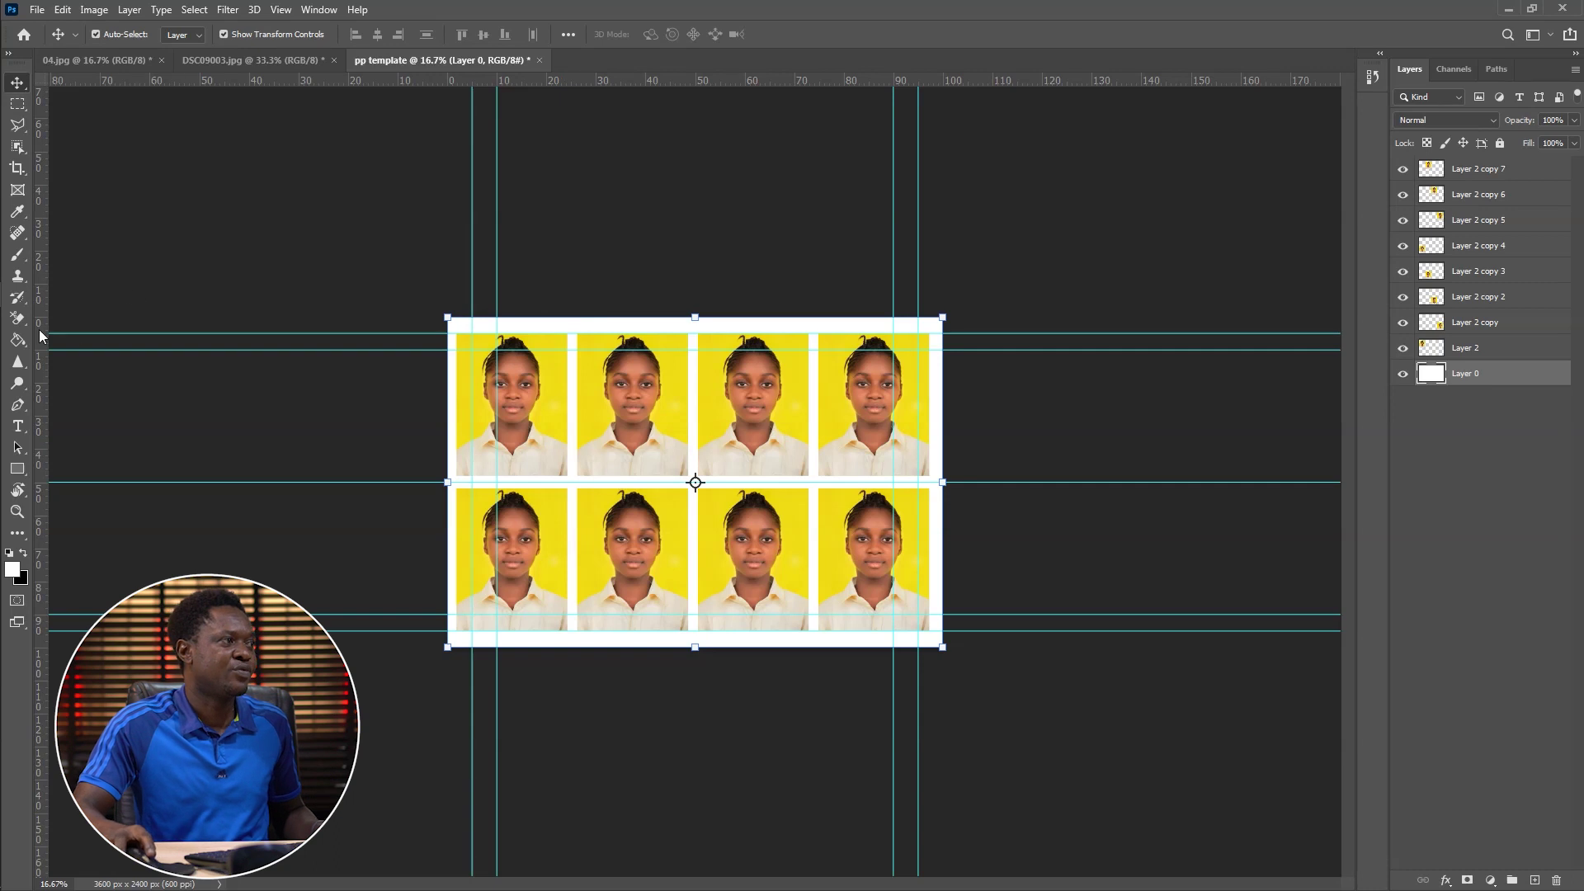
drag(39, 316, 691, 394)
key(ctrl+plus)
key(ctrl+plus)
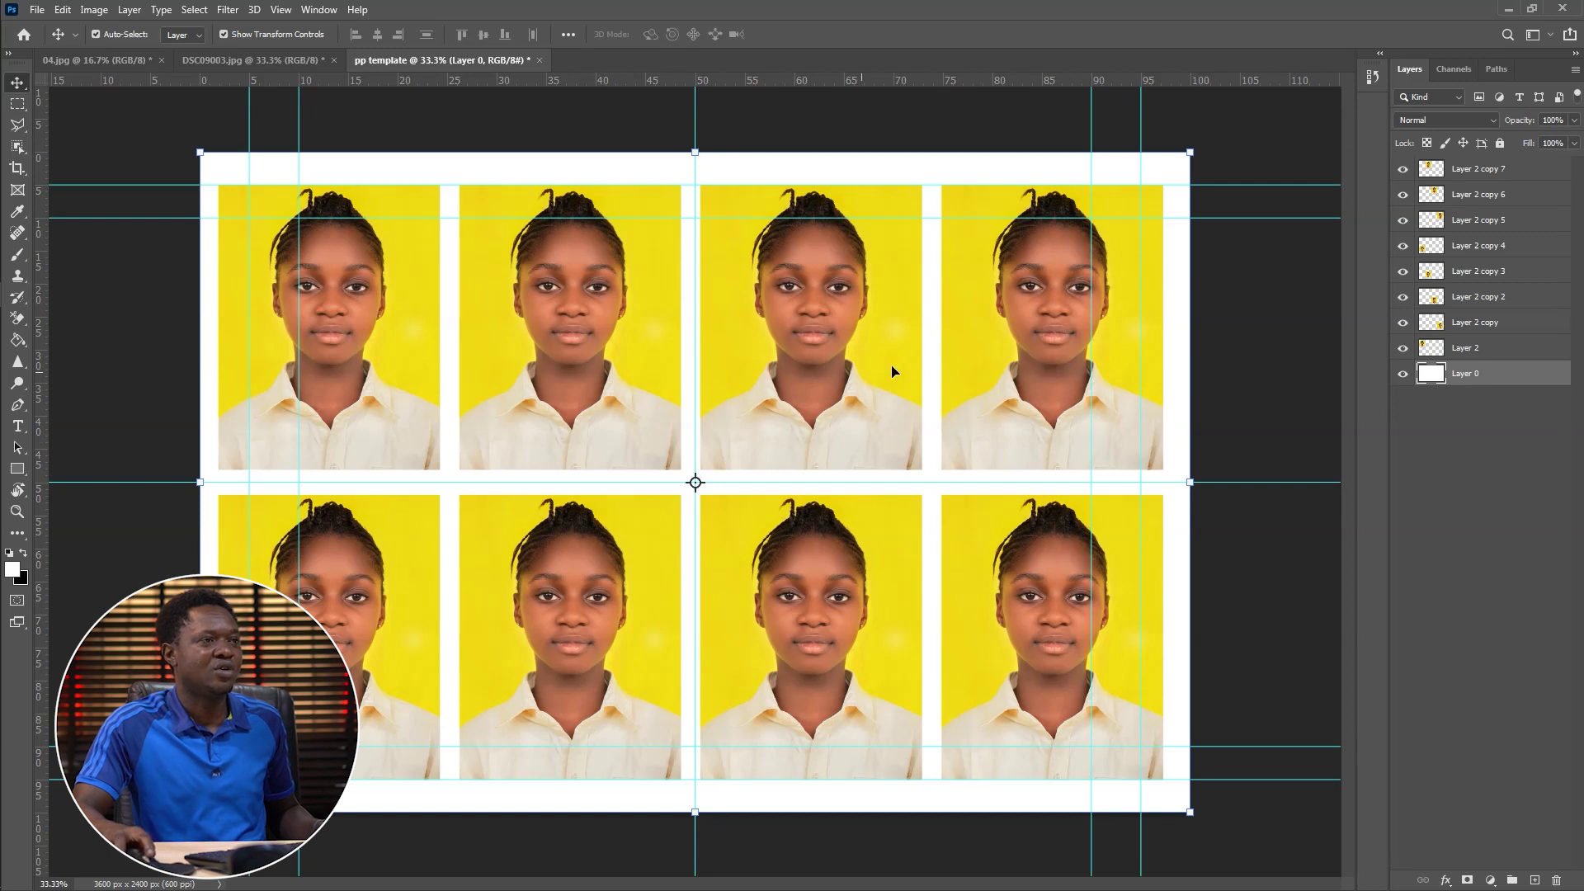
Step: Centre all eight portrait layers together on the page's vertical and horizontal centre guides and deselect them
click(1472, 168)
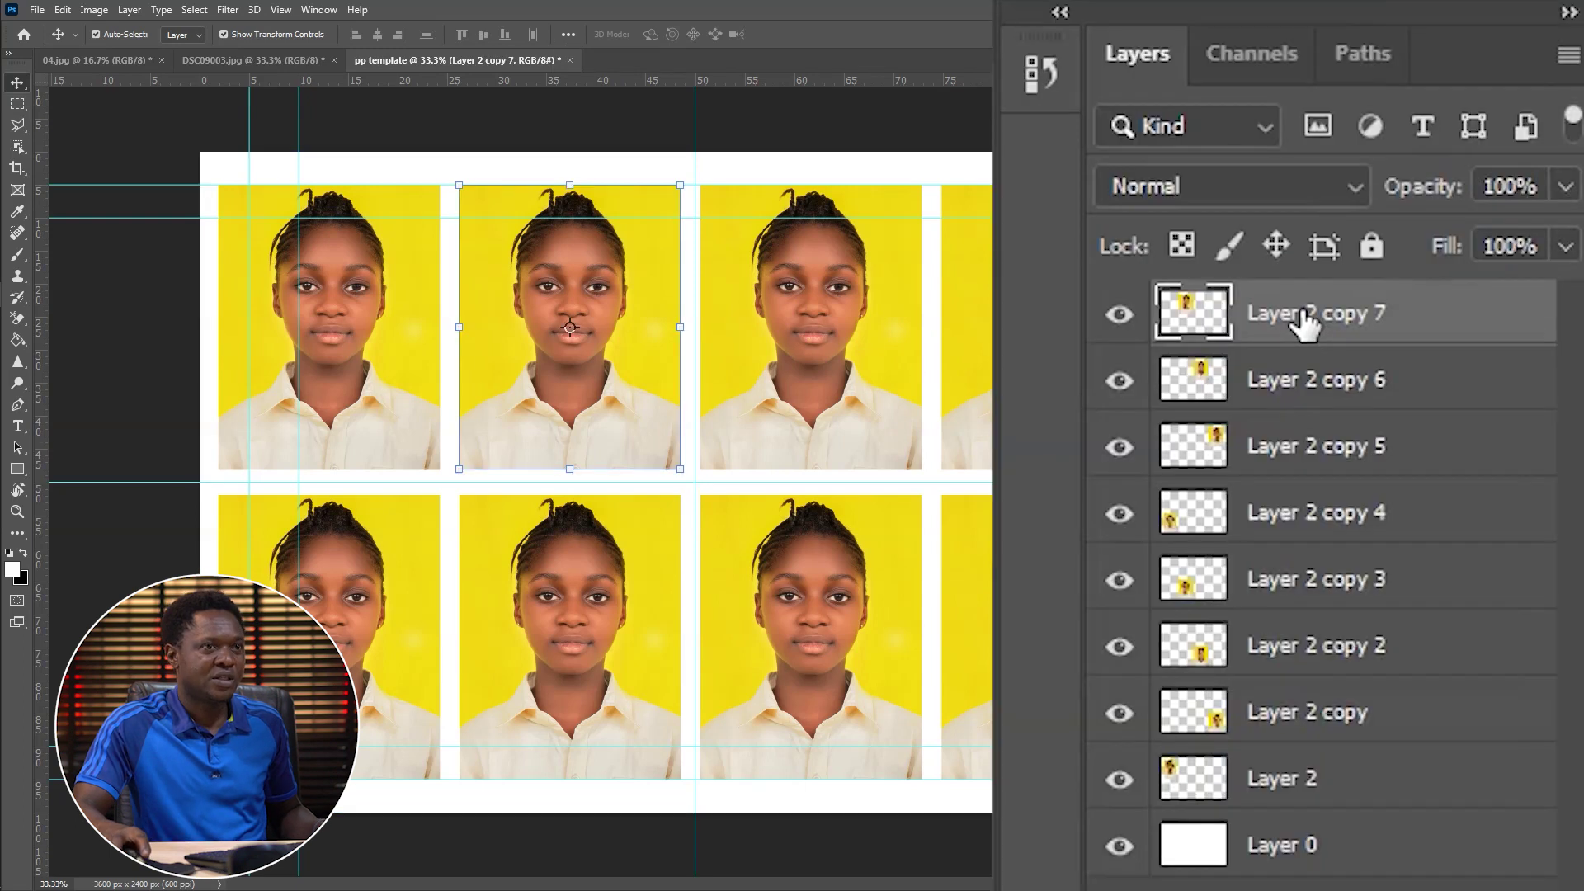
shift+click(1284, 782)
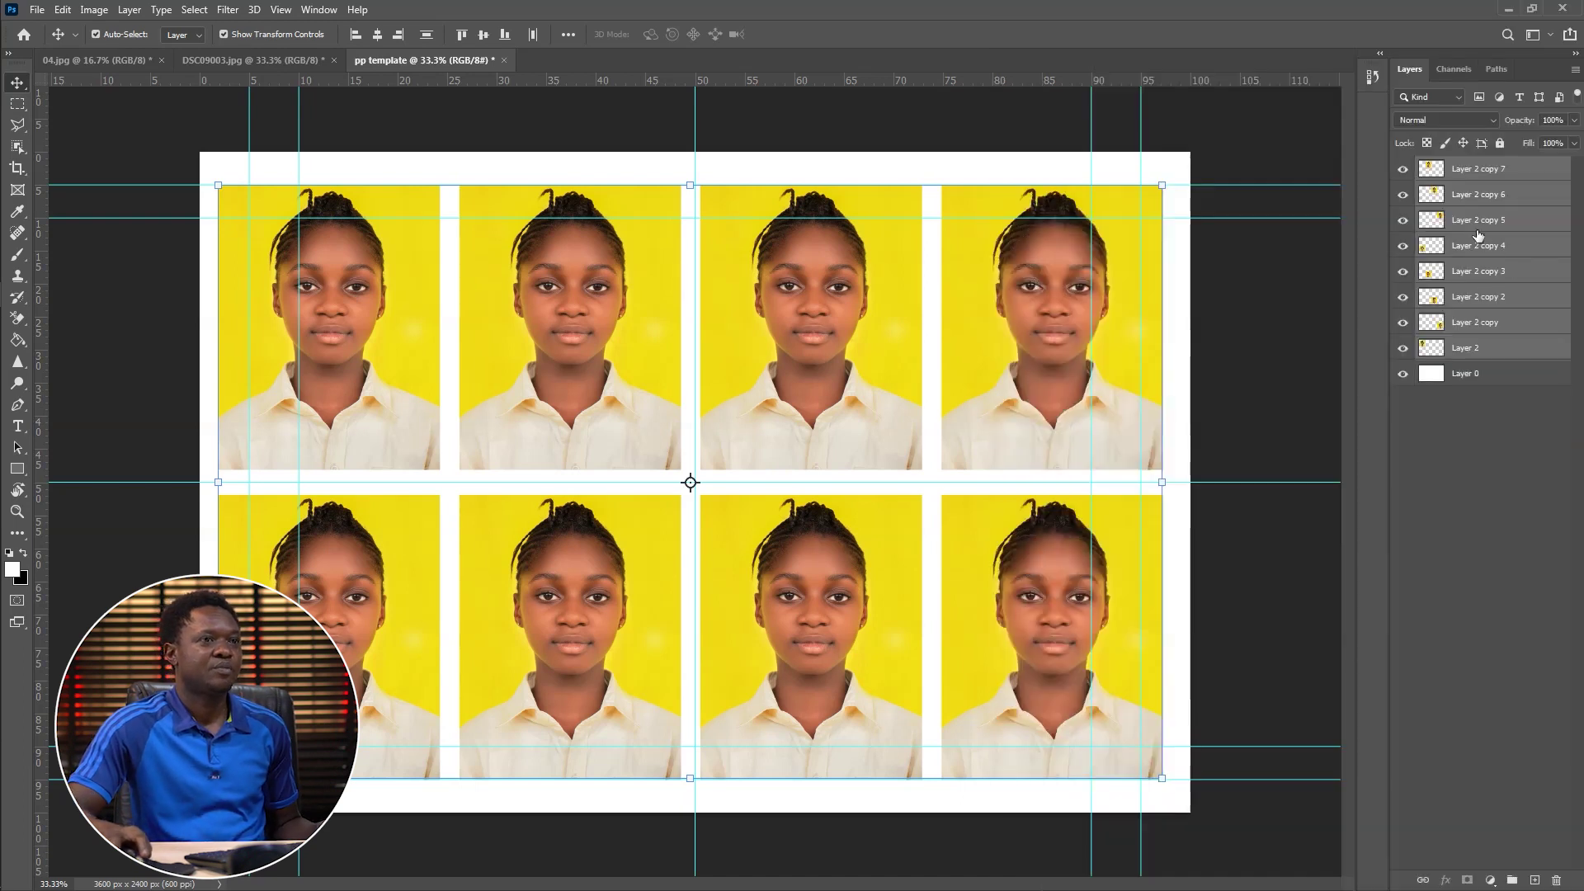
mouse_move(1027, 380)
mouse_down()
mouse_move(1047, 372)
mouse_move(1001, 401)
mouse_move(1016, 367)
mouse_move(1011, 407)
mouse_move(1024, 384)
mouse_up()
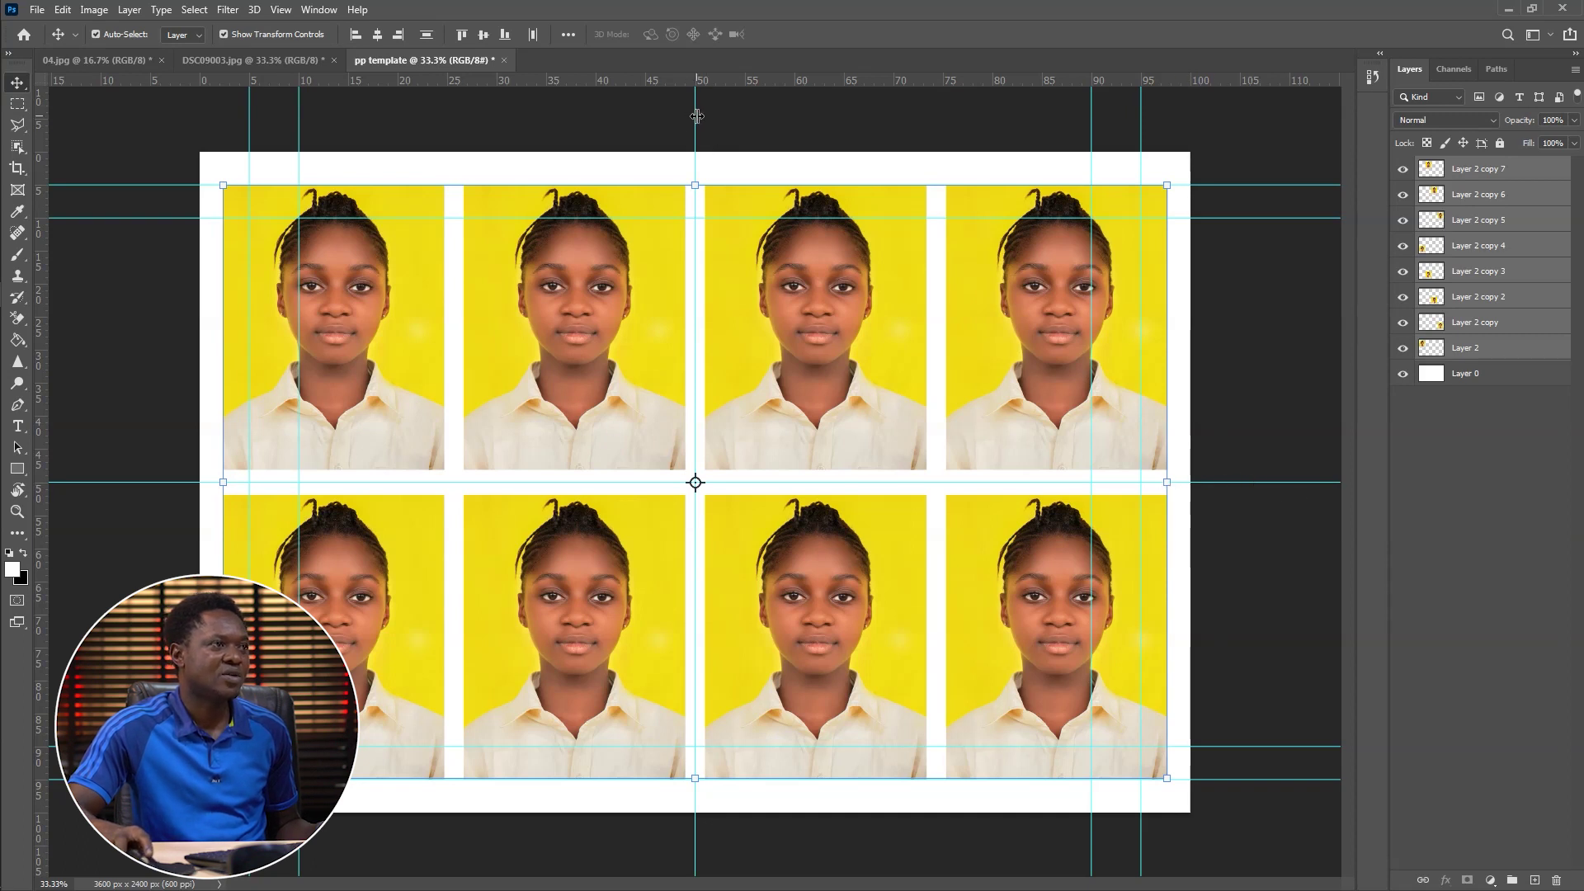
mouse_move(750, 414)
mouse_down()
mouse_move(767, 454)
mouse_move(756, 410)
mouse_up()
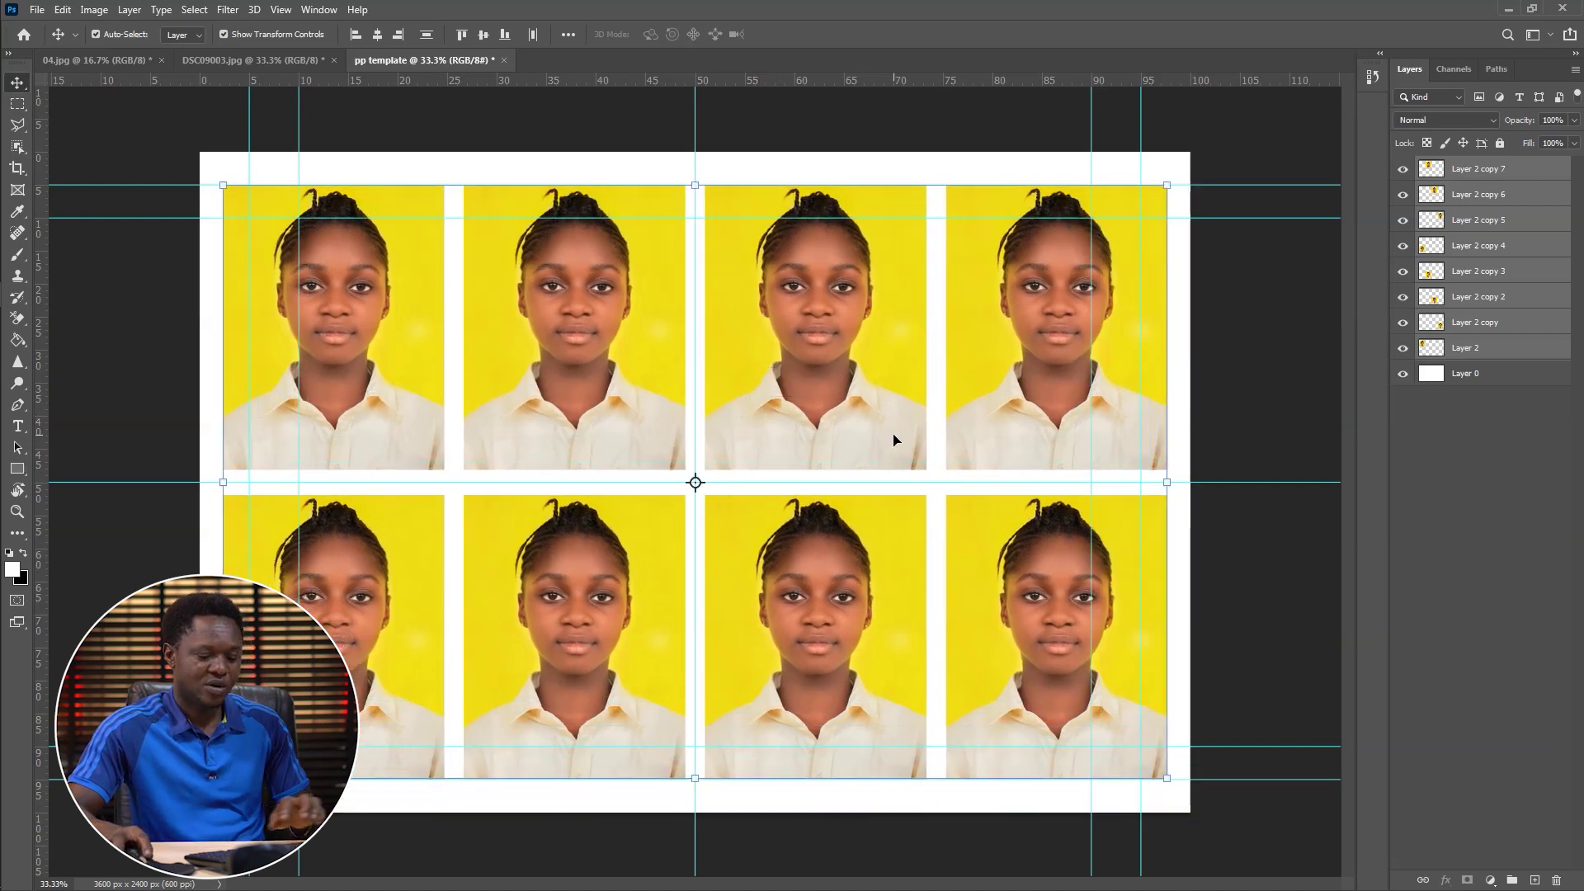
key(Up)
key(Up)
key(Down)
key(Down)
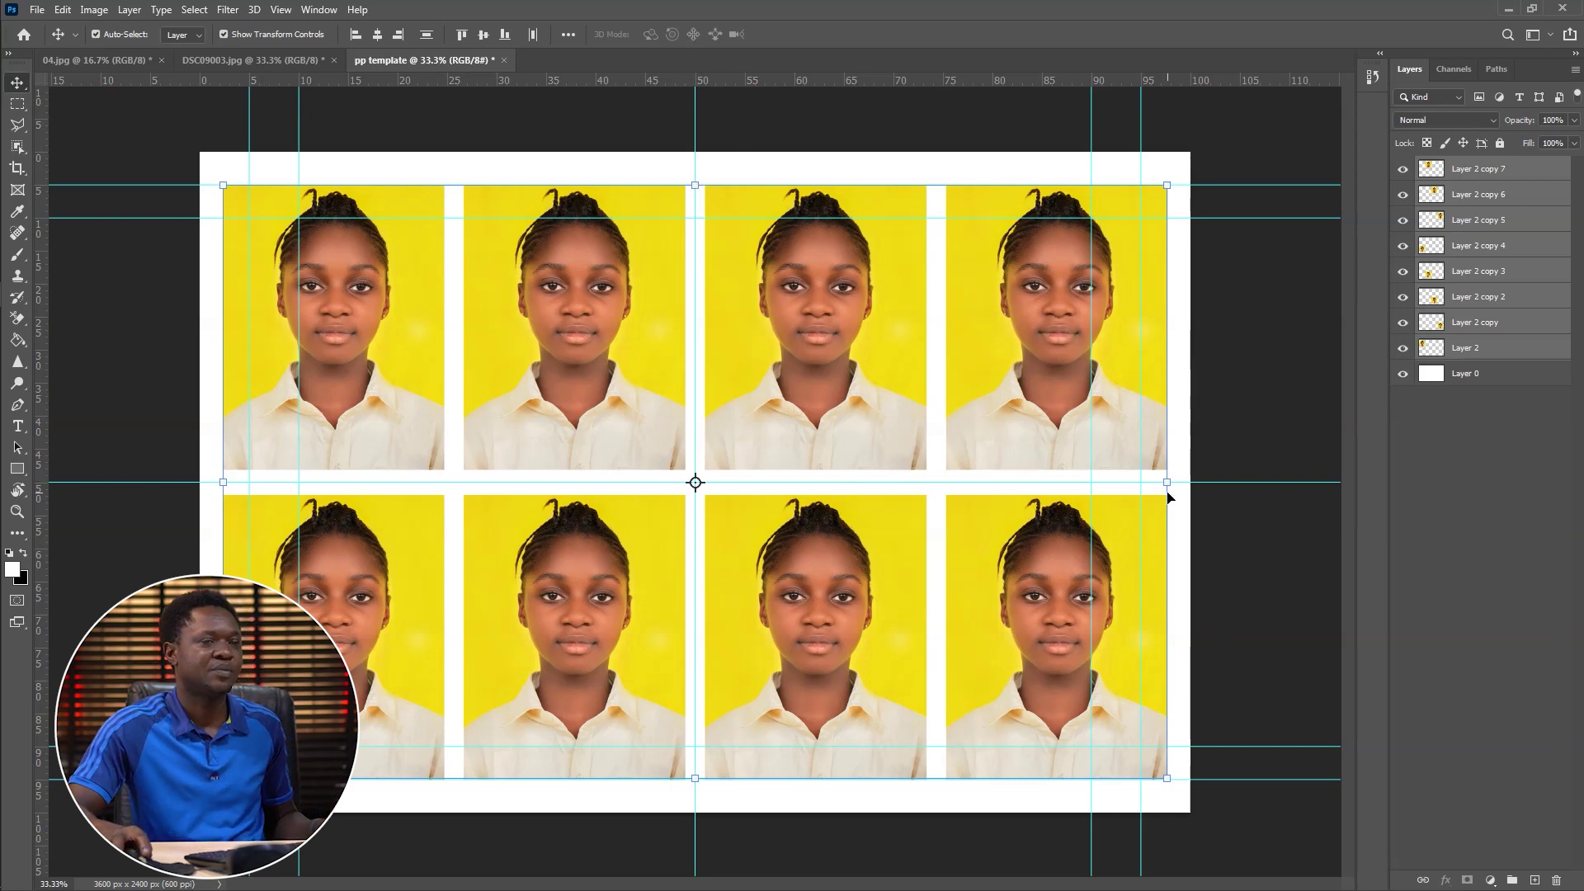
click(1219, 482)
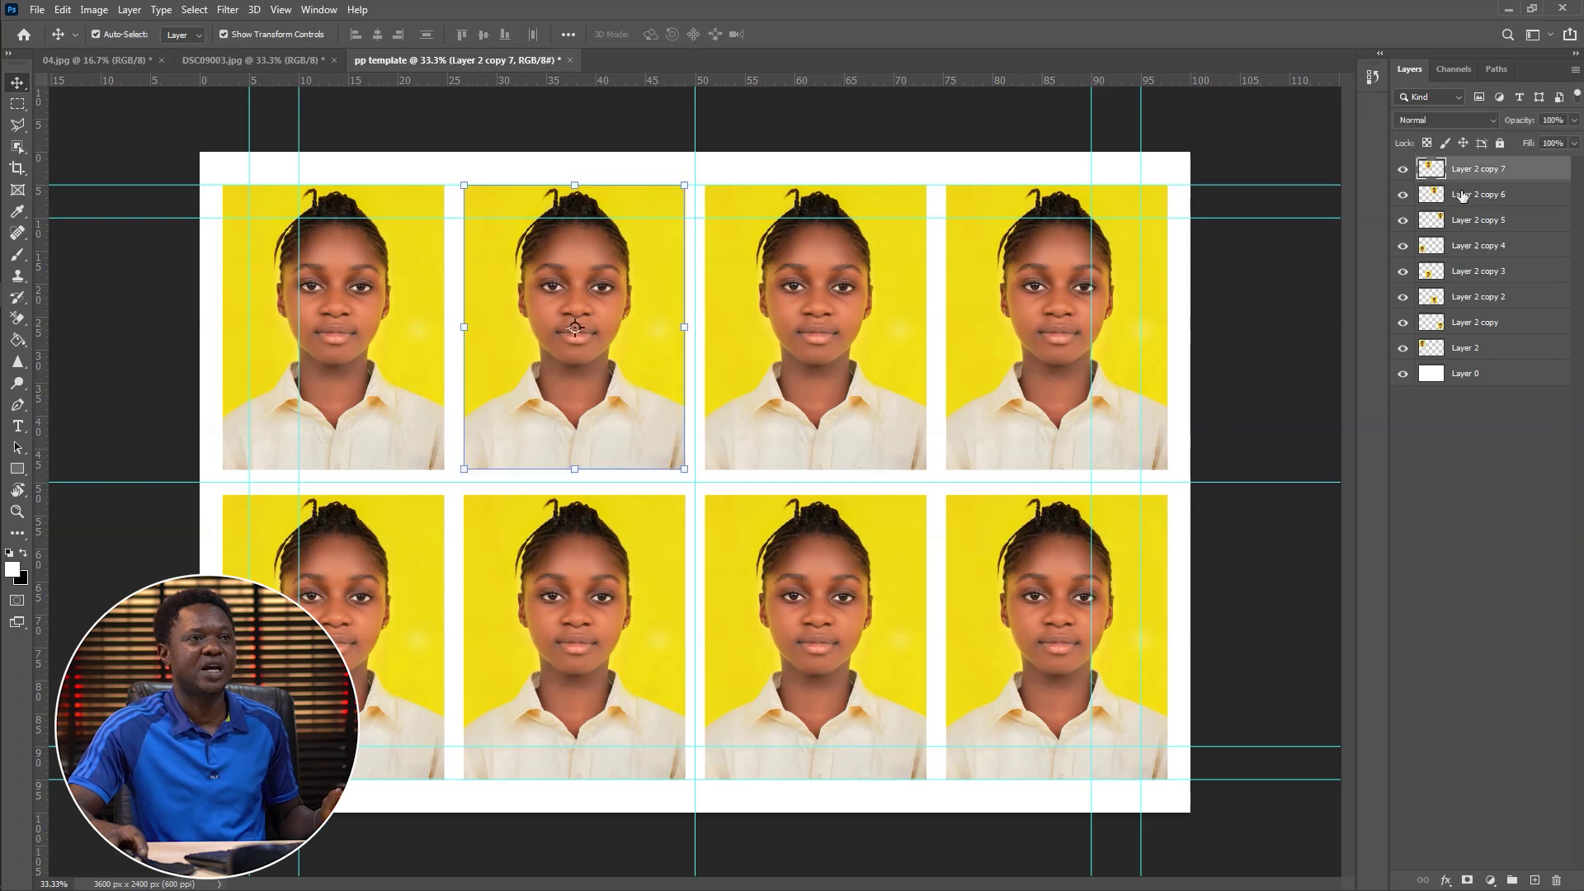
click(1476, 221)
click(883, 133)
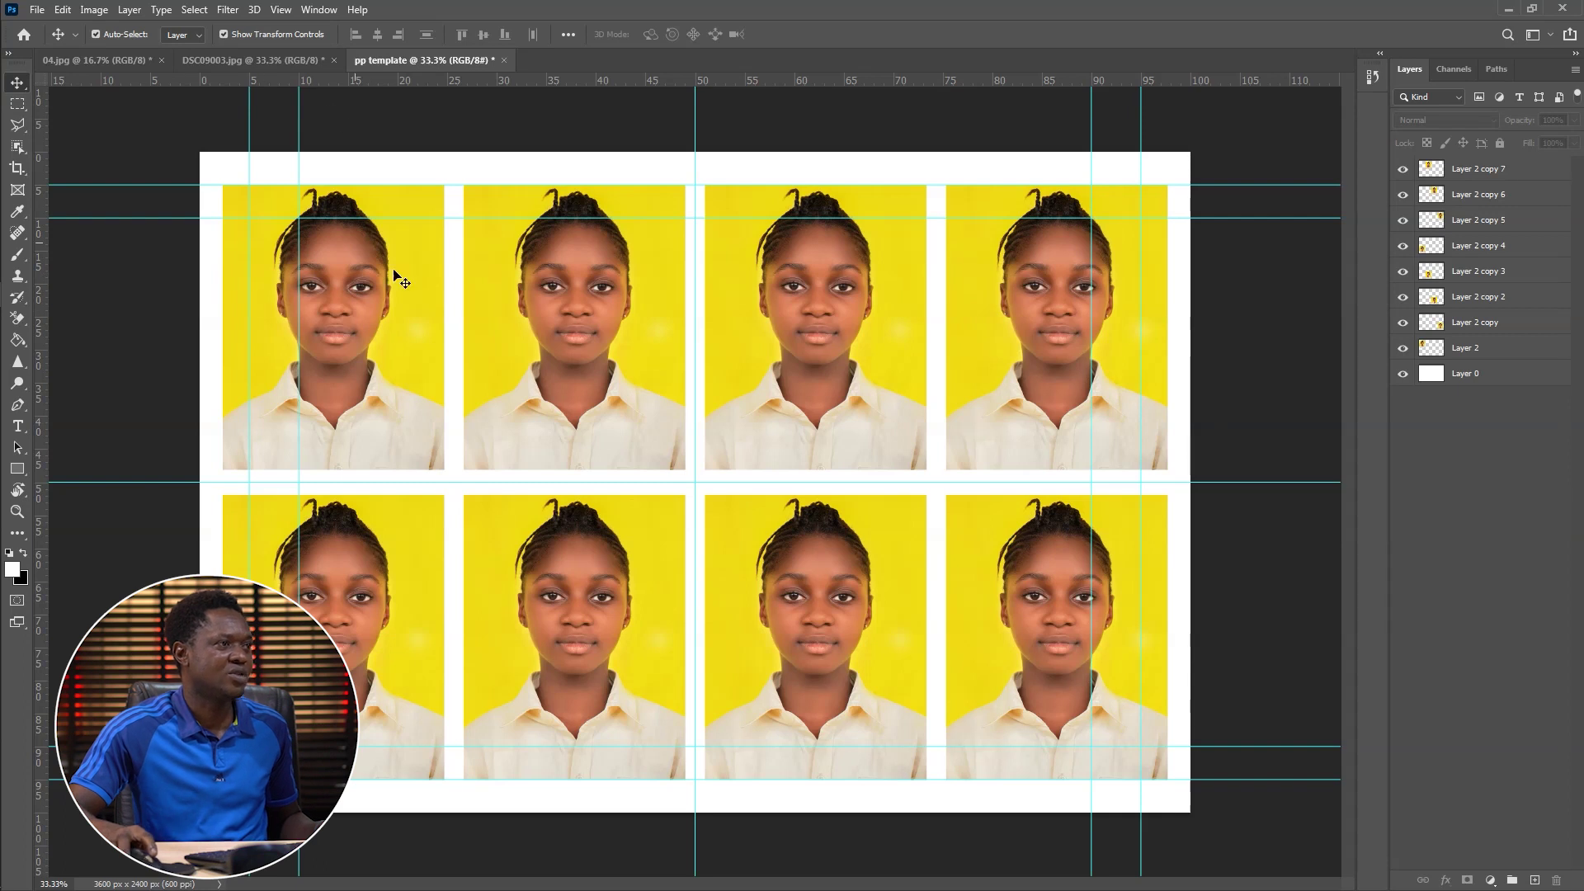
Step: Move the outermost left vertical guide onto the left edge of the first-column portraits
drag(249, 279, 221, 282)
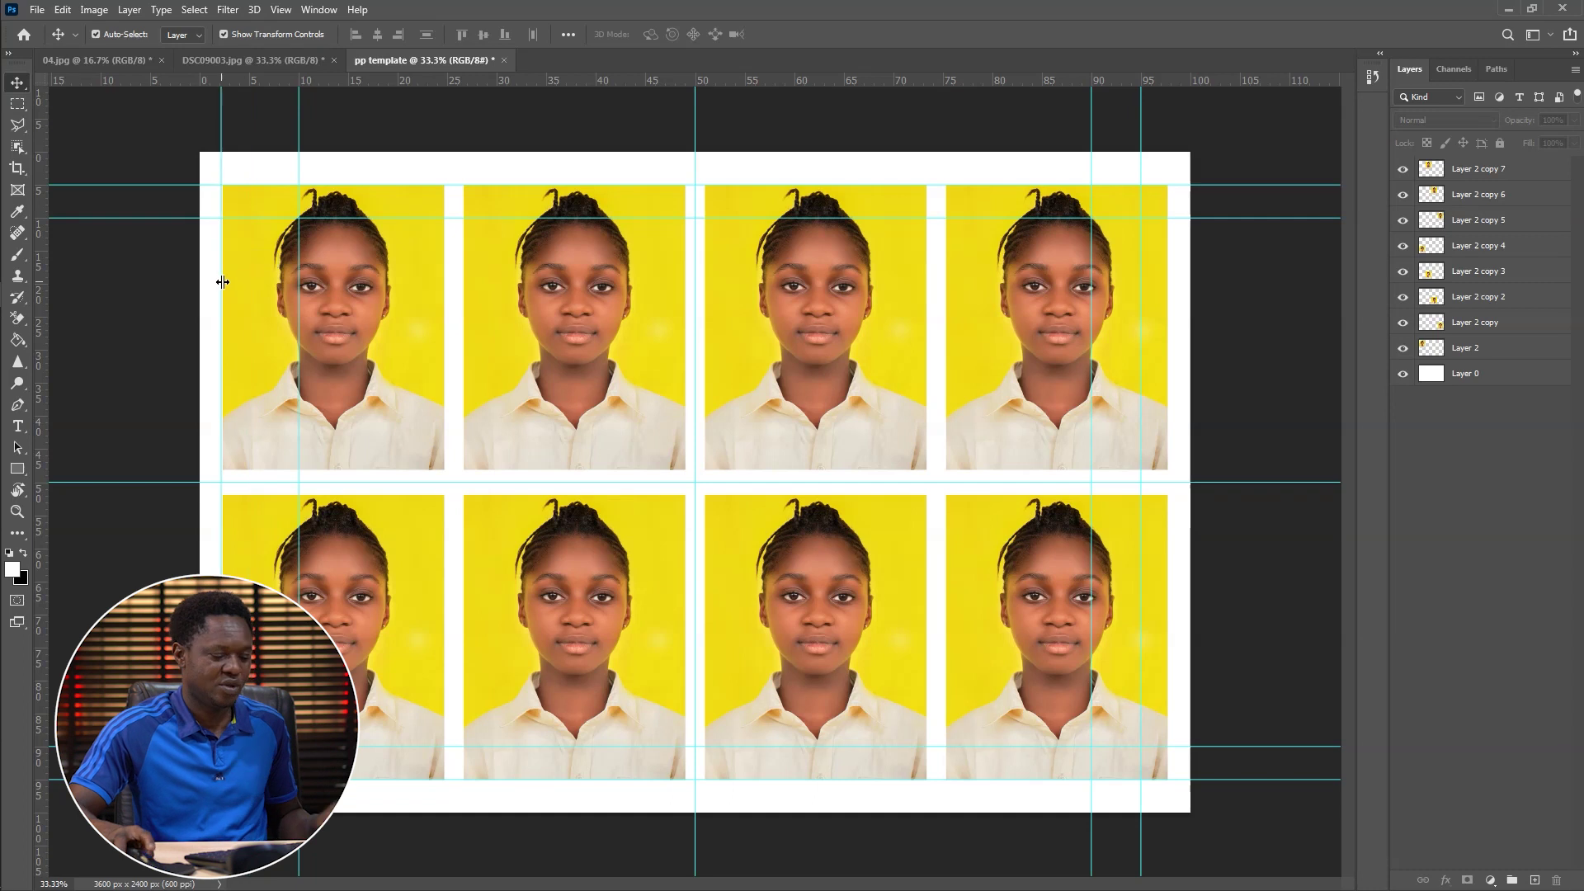
scroll(389, 432, up, 6)
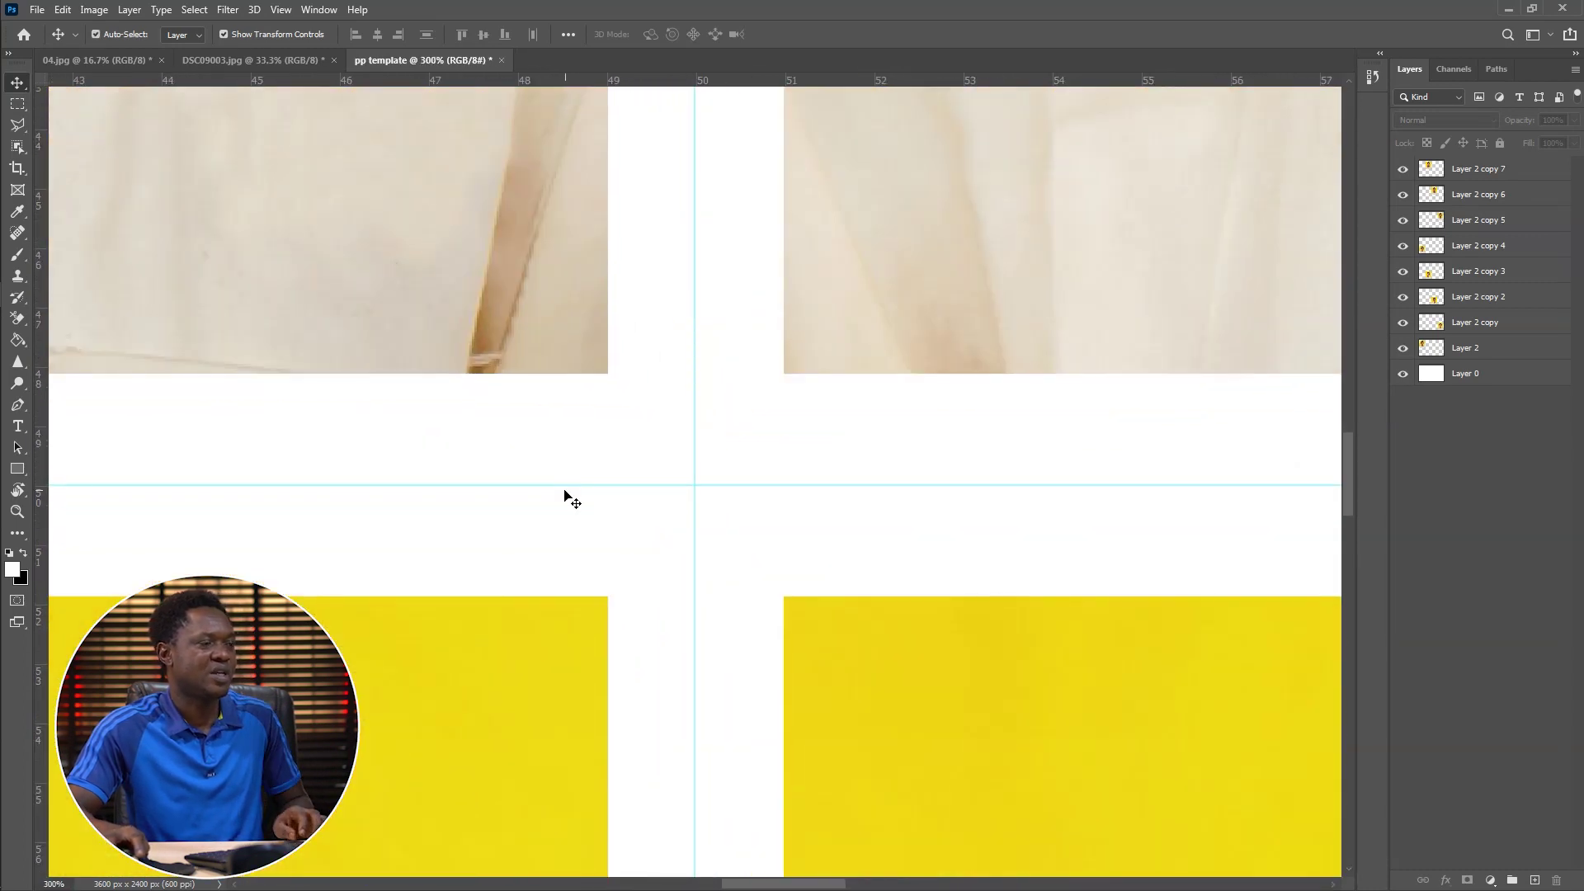
drag(481, 484, 1254, 462)
drag(692, 440, 1271, 466)
drag(528, 482, 1273, 517)
drag(668, 495, 1177, 515)
key(ctrl+plus)
key(ctrl+plus)
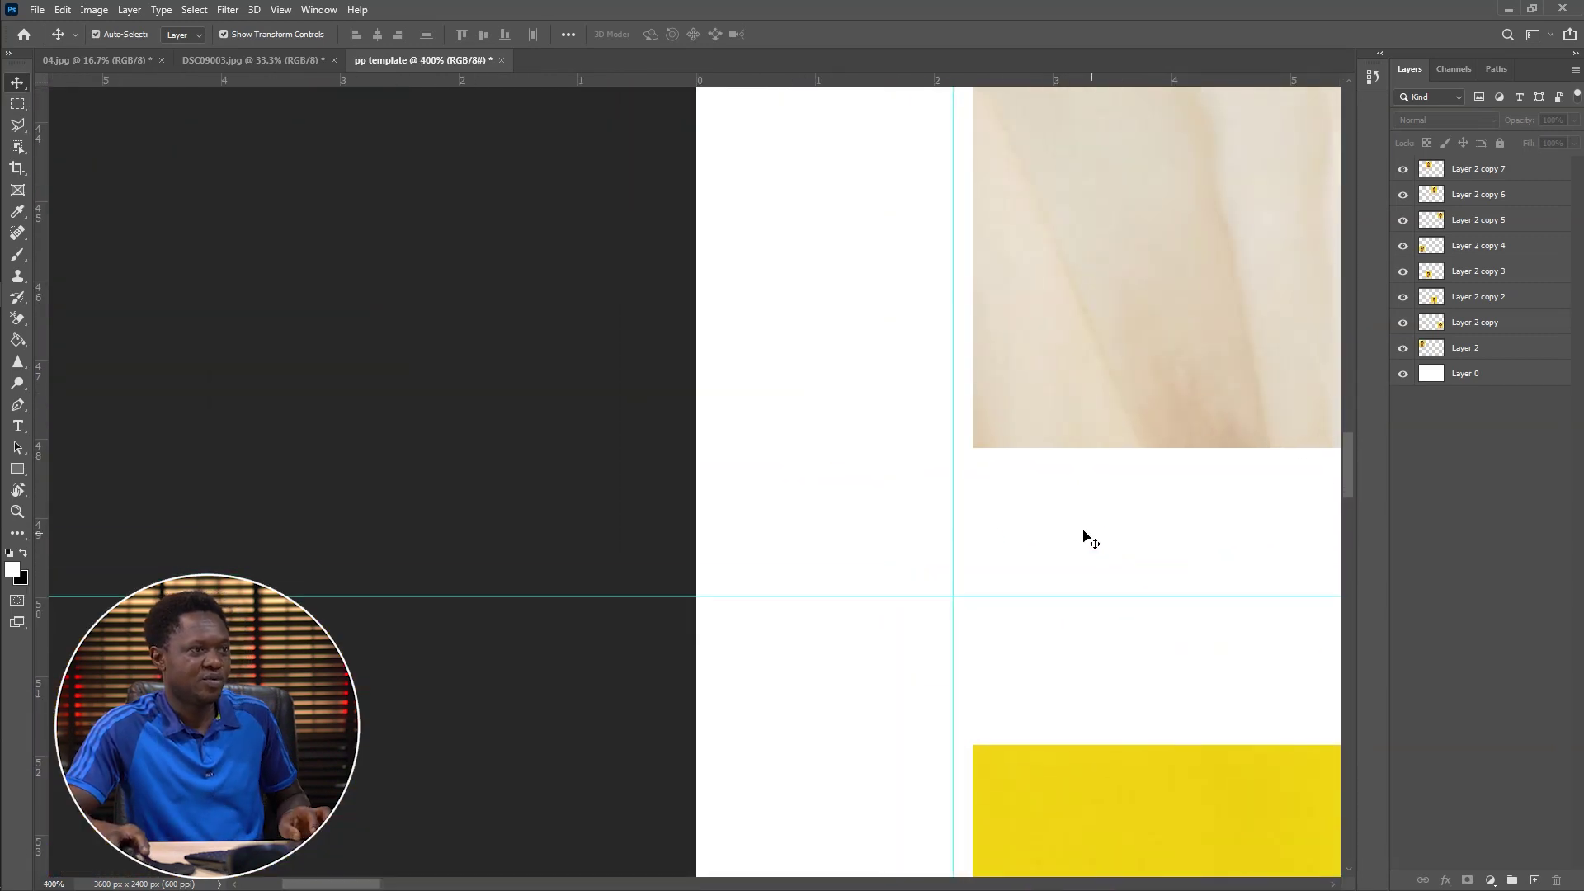
drag(952, 496, 973, 496)
Step: Add horizontal guides along the bottom edge of the top-row portraits and the top edge of the second-row portraits
drag(1177, 564, 695, 394)
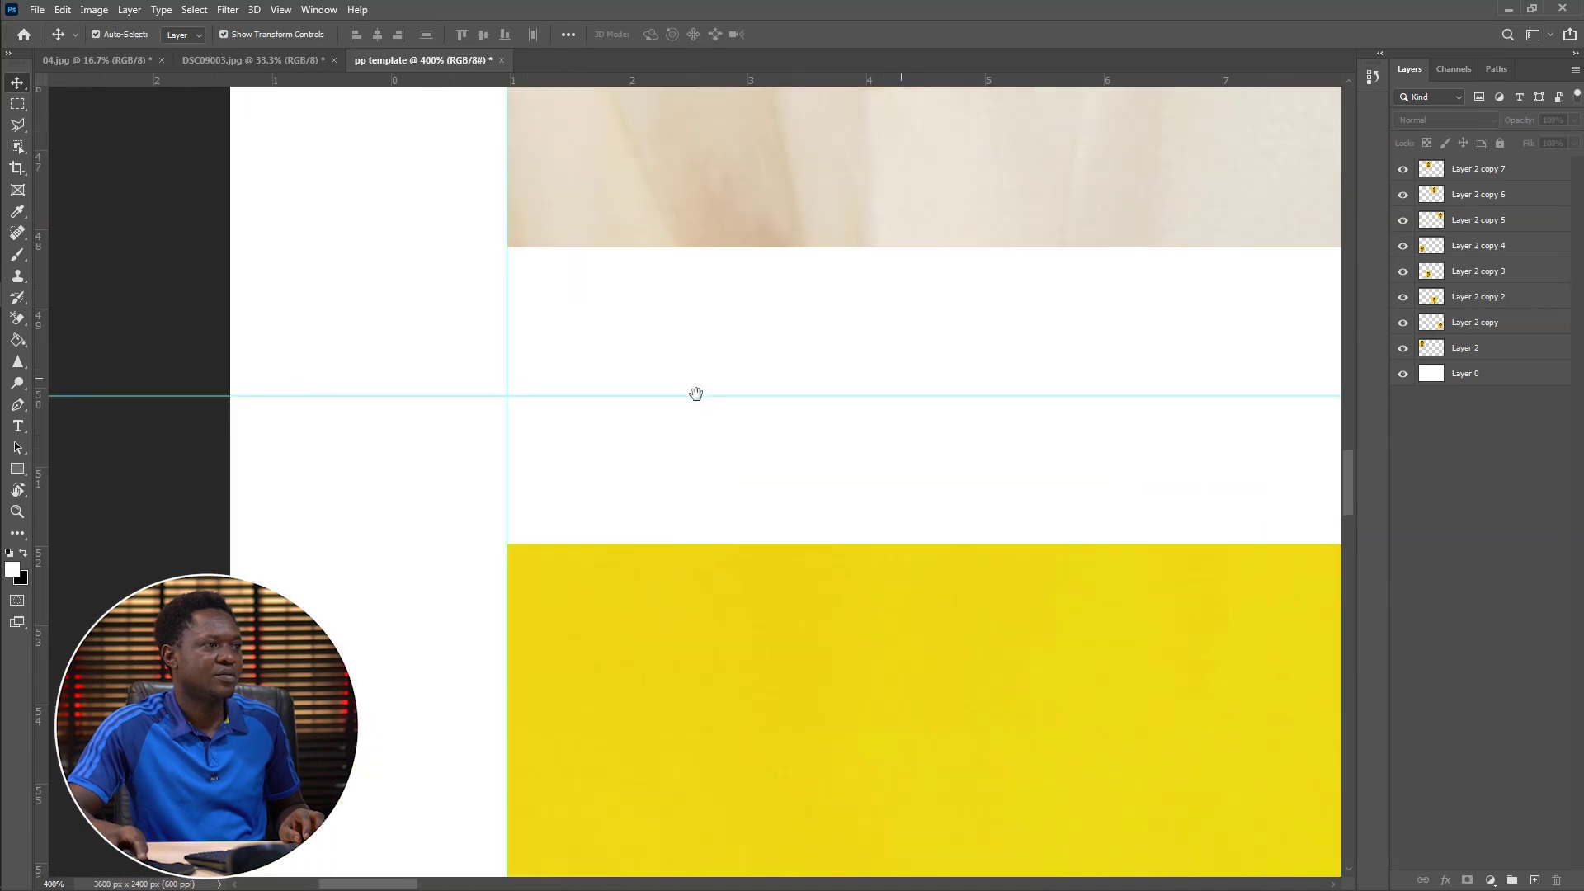
drag(537, 81, 603, 259)
drag(561, 80, 597, 555)
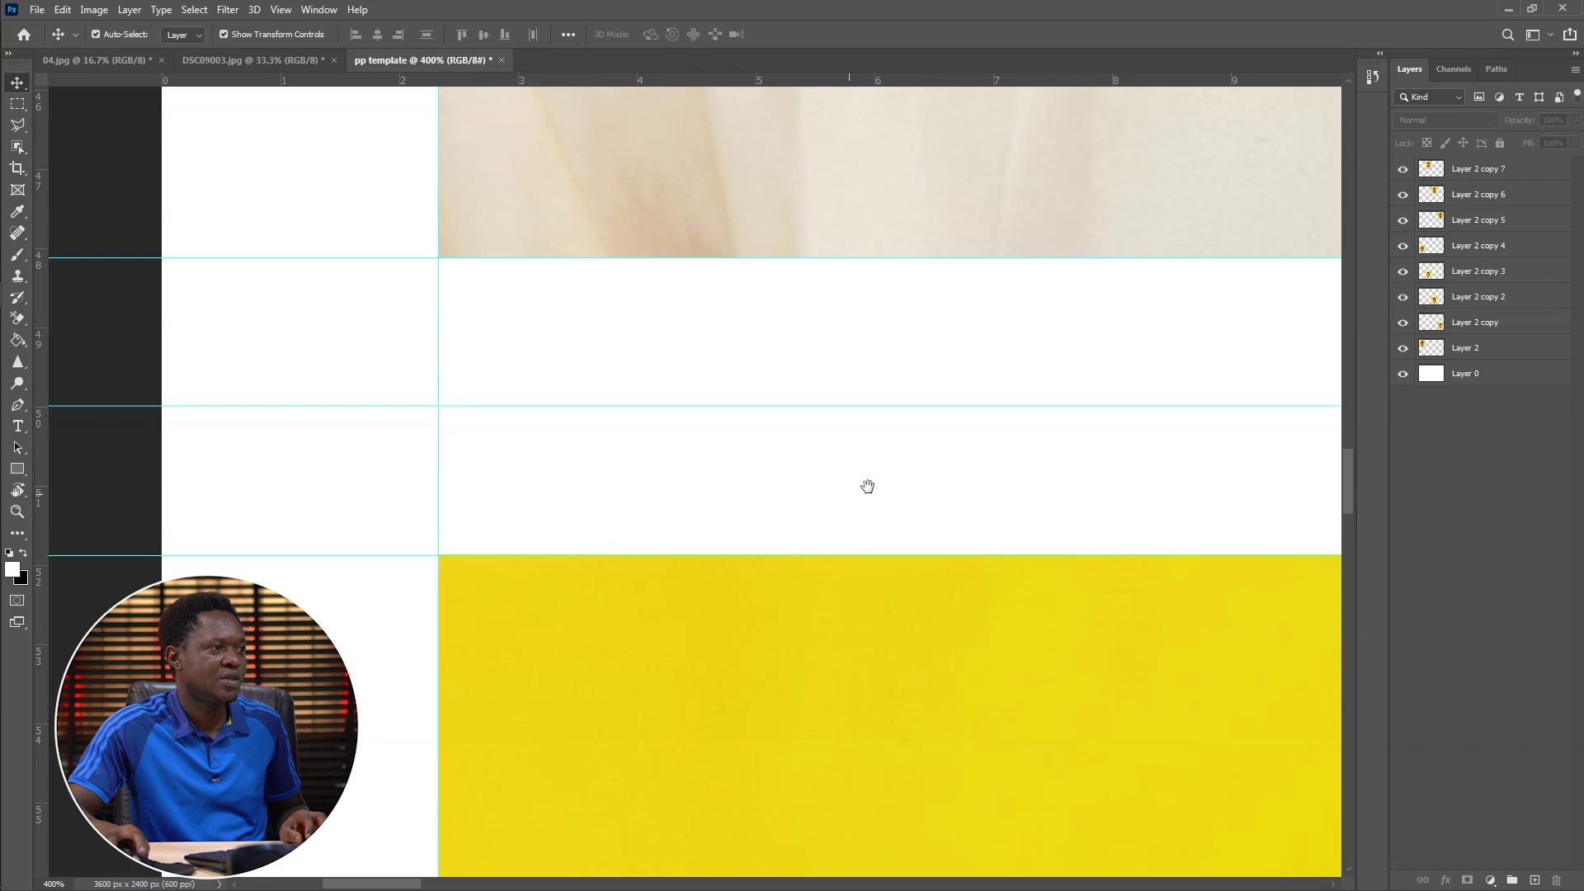
Step: Add two vertical guides along the portrait edges on both sides of the gap between the first and second columns
drag(1196, 460, 562, 431)
drag(1196, 424, 411, 410)
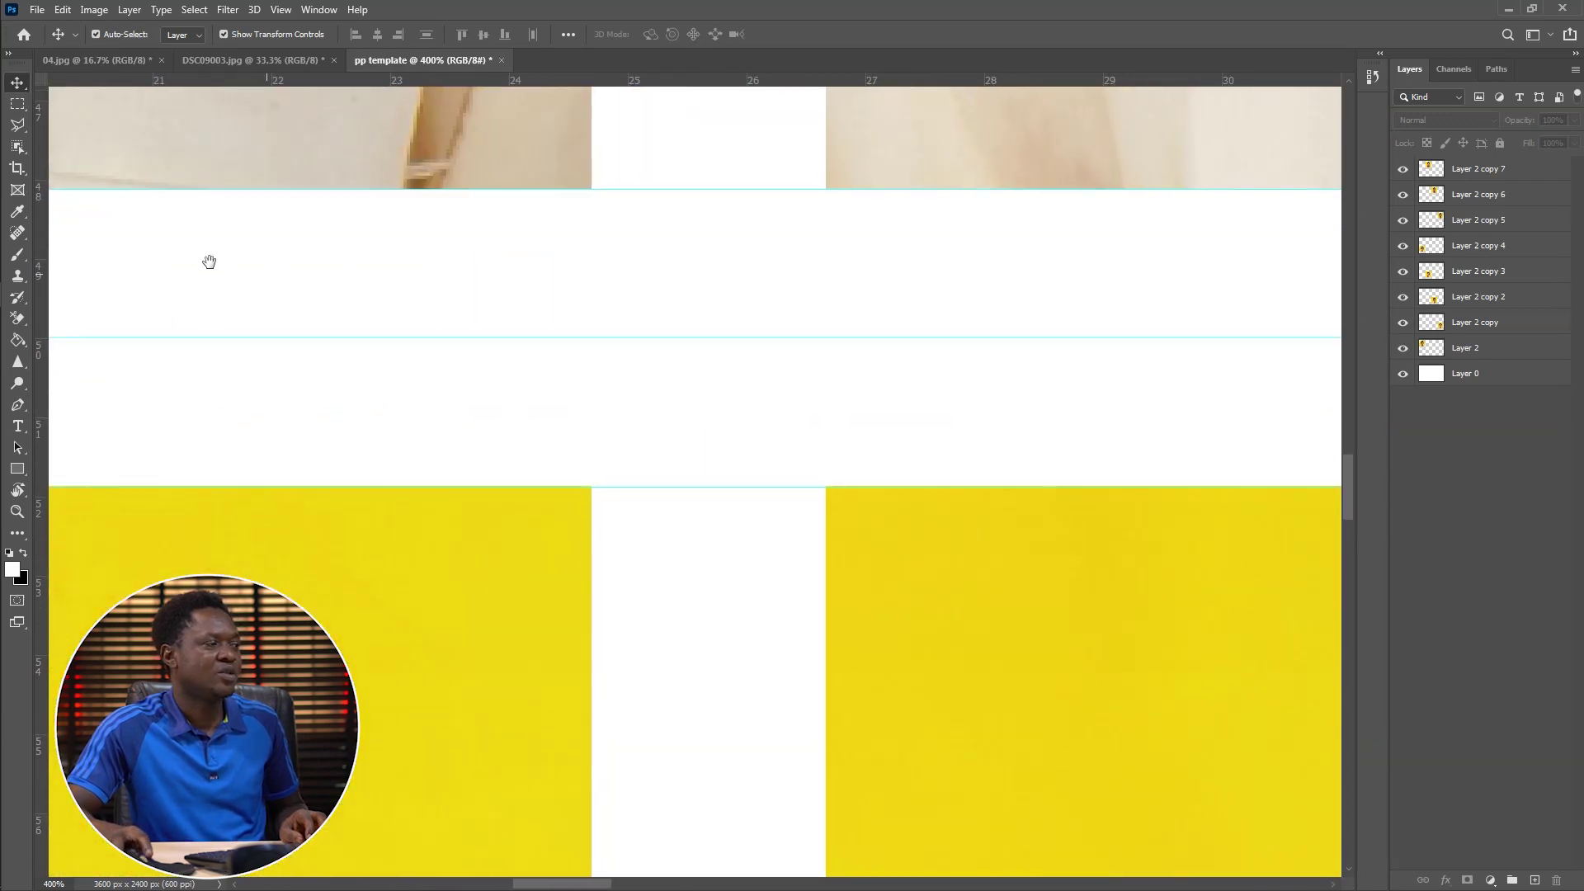
drag(40, 232, 592, 312)
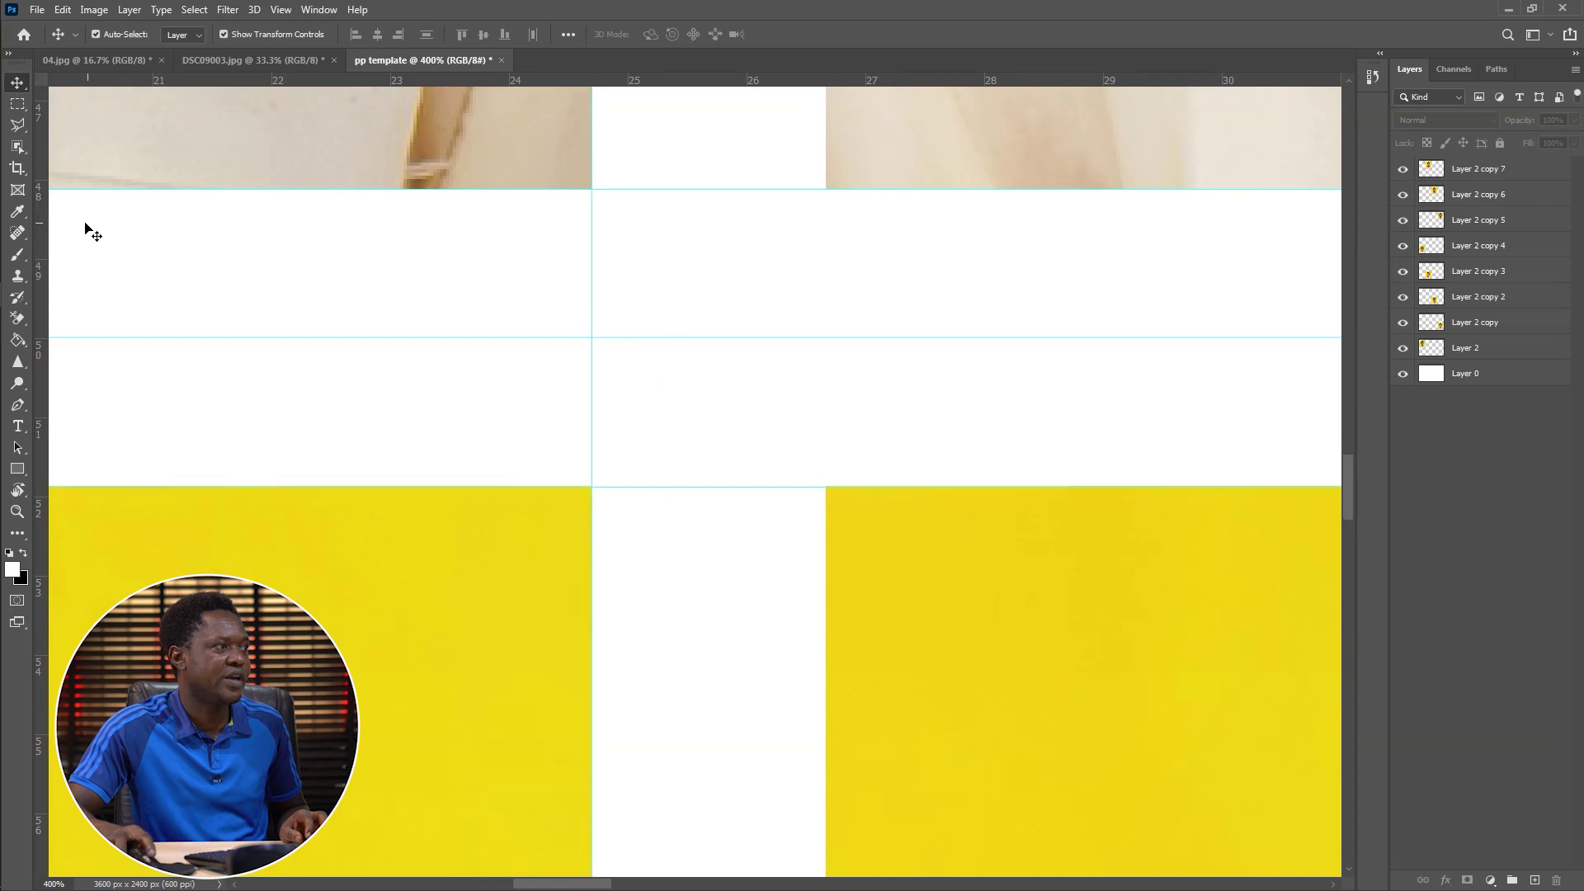
drag(43, 235, 825, 328)
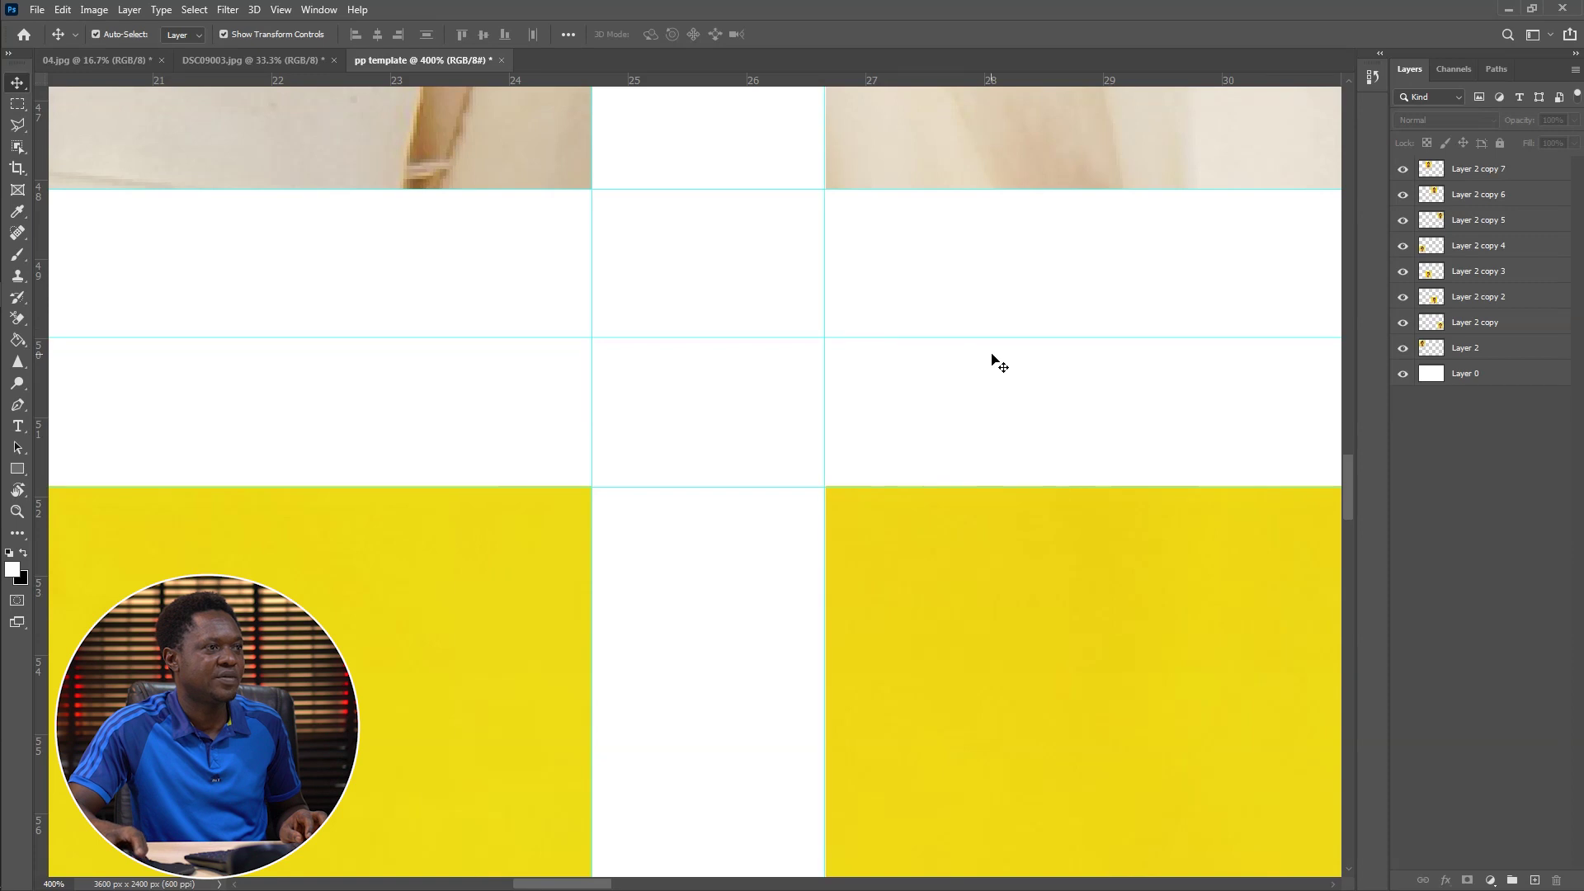
Step: Nudge the vertical guide at the left edge of the second-column portraits exactly onto that edge, at X 26.7%
key(ctrl+plus)
key(ctrl+plus)
key(ctrl+plus)
key(ctrl+plus)
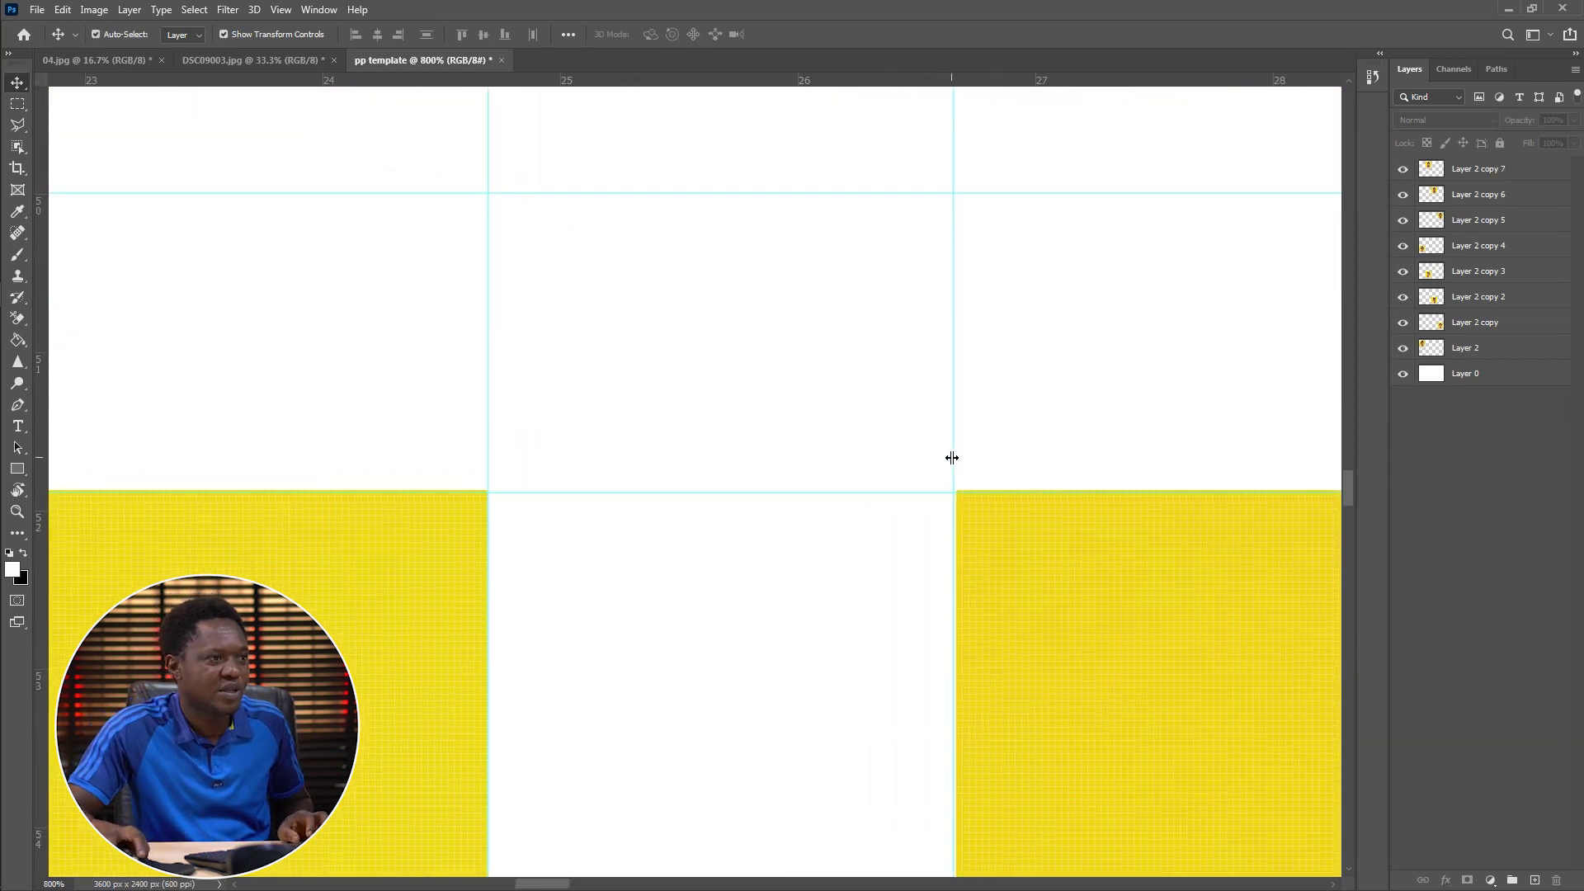
drag(954, 457, 957, 458)
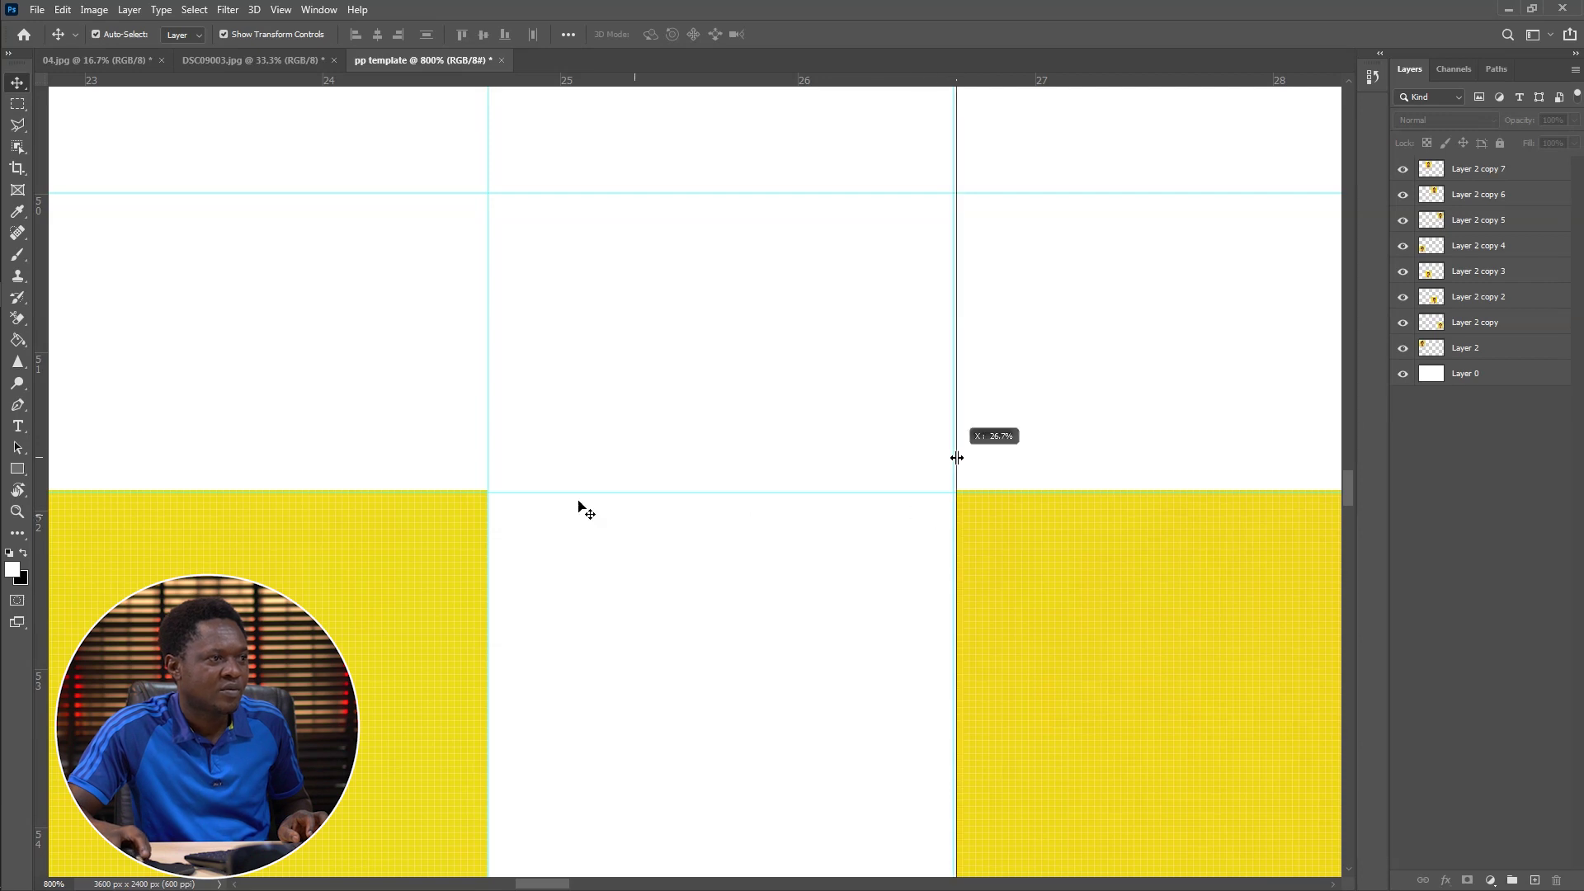
drag(495, 492, 496, 489)
Step: Add two vertical guides along the portrait edges on both sides of the gap between the second and third columns
drag(1071, 453, 700, 567)
scroll(784, 663, down, 3)
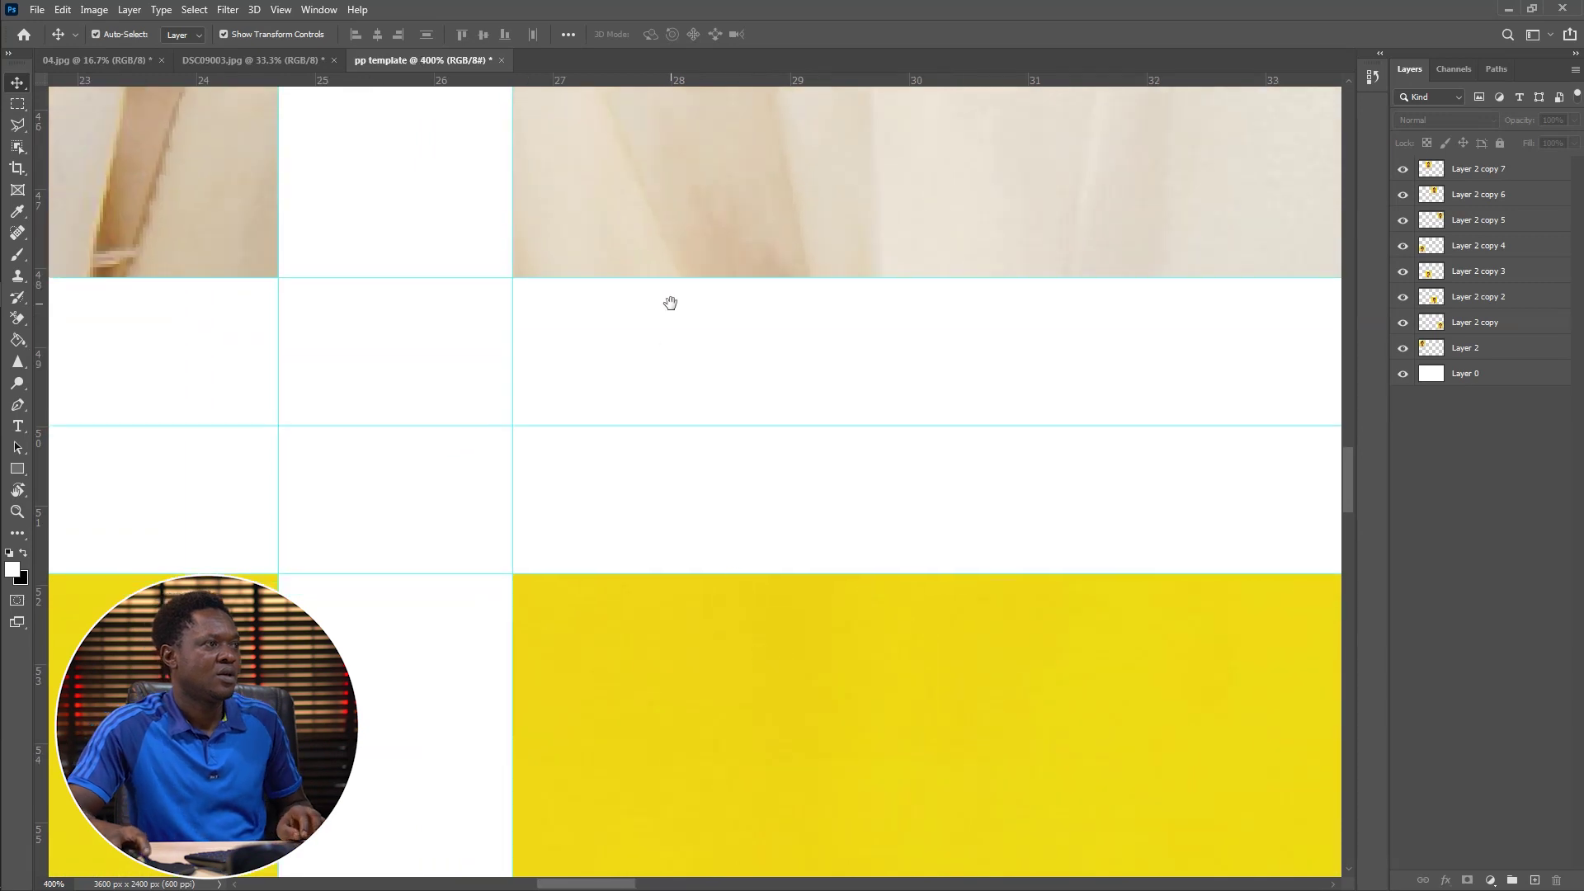
drag(671, 303, 707, 492)
drag(710, 548, 460, 490)
drag(1004, 470, 239, 432)
drag(1023, 510, 477, 492)
drag(693, 487, 576, 501)
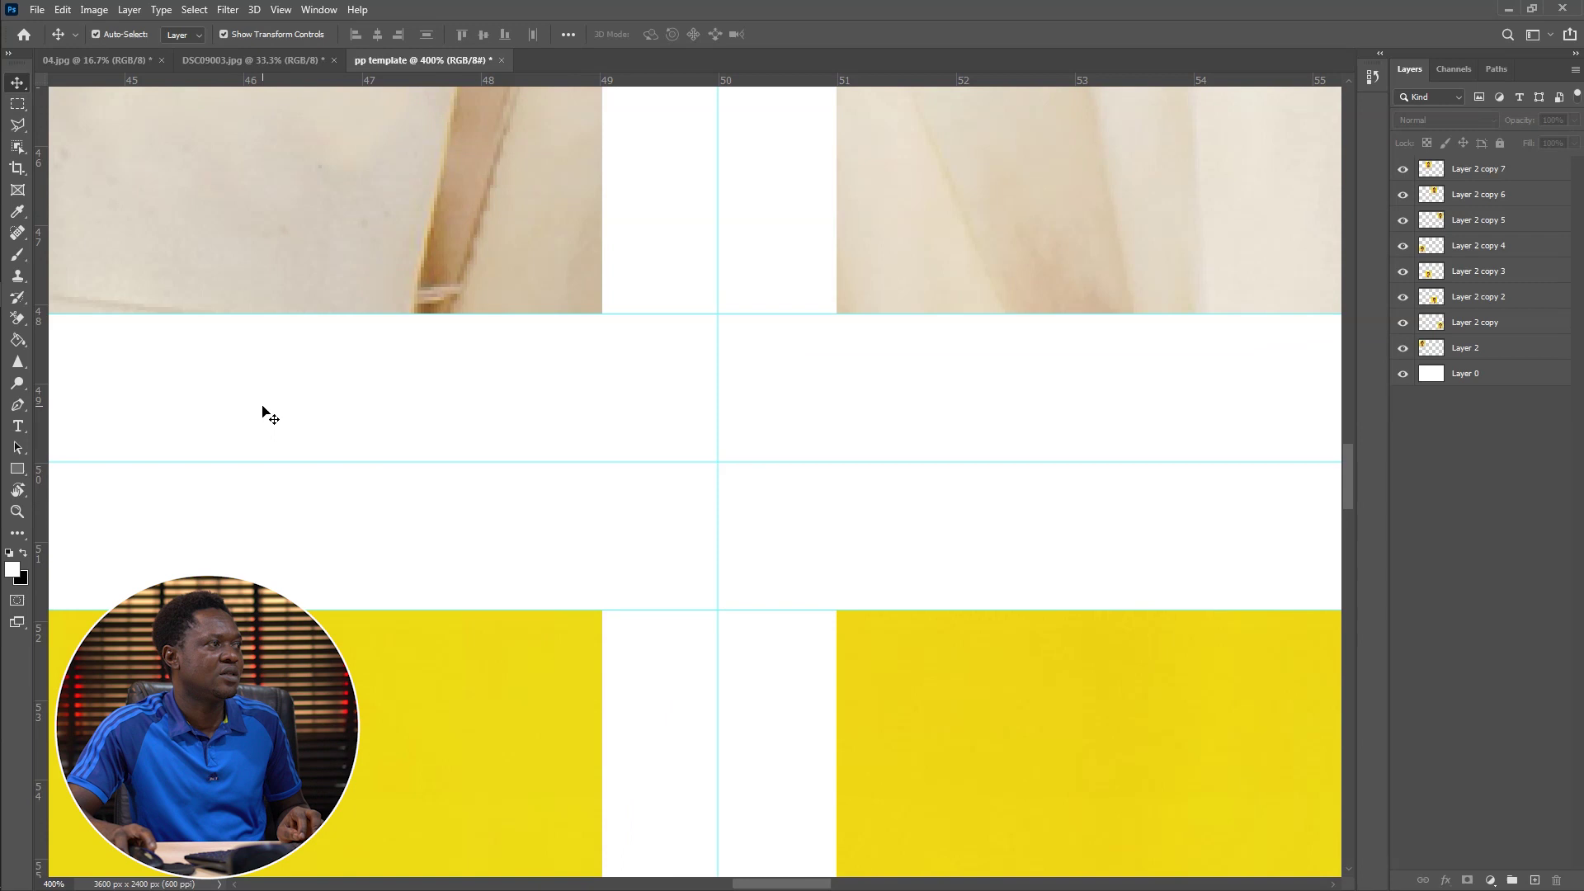
drag(40, 345, 602, 445)
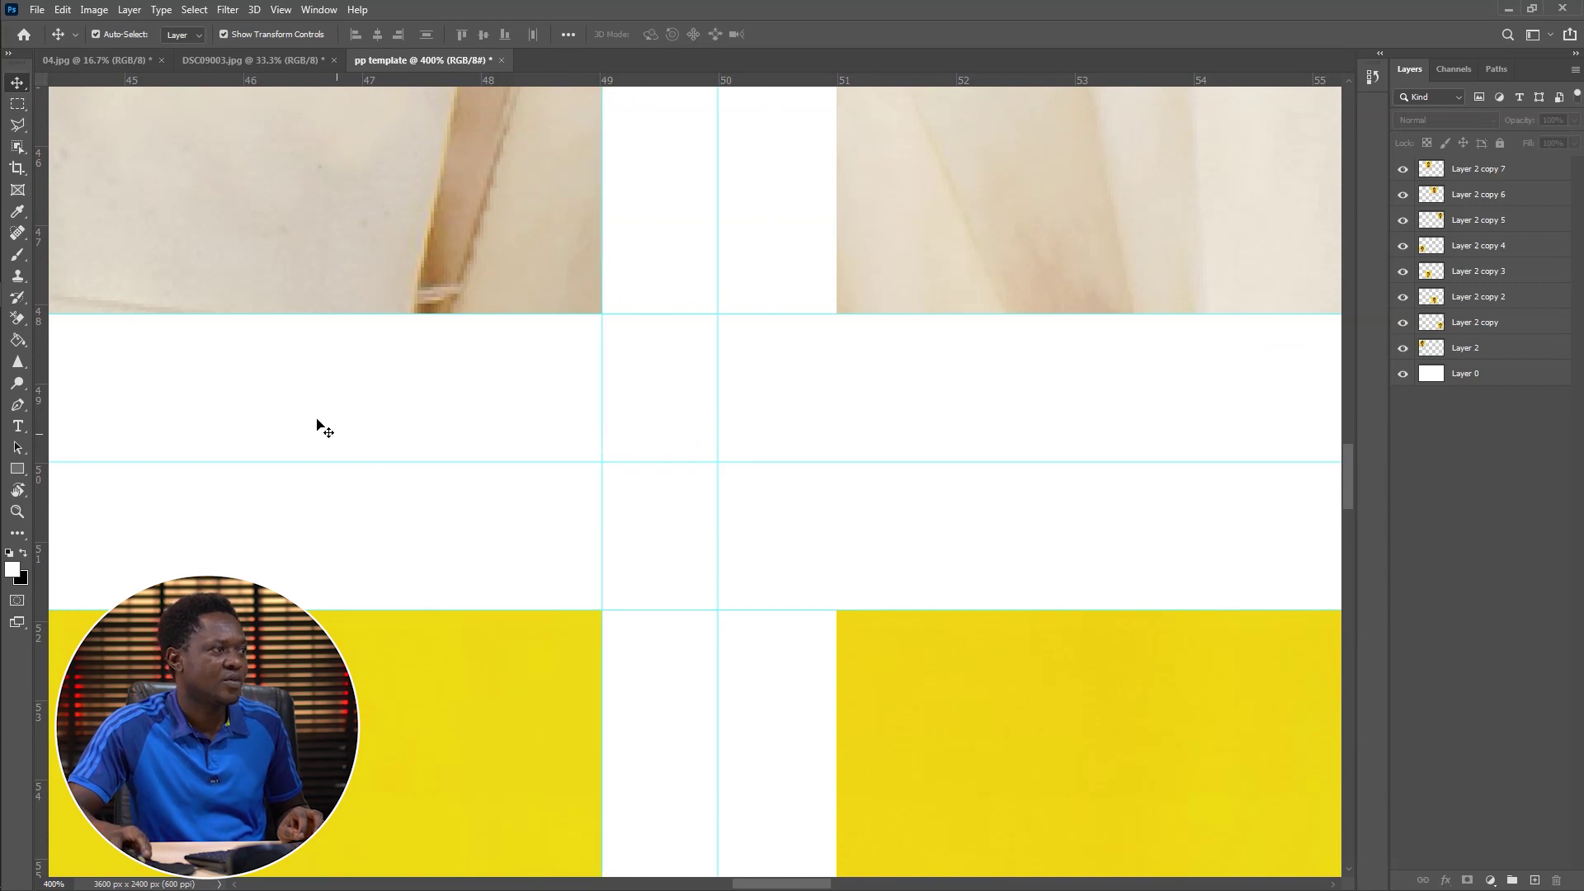
drag(42, 350, 838, 417)
Step: Add two vertical guides along the portrait edges on both sides of the gap between the third and fourth columns
key(space)
drag(1054, 547, 249, 543)
drag(945, 508, 116, 520)
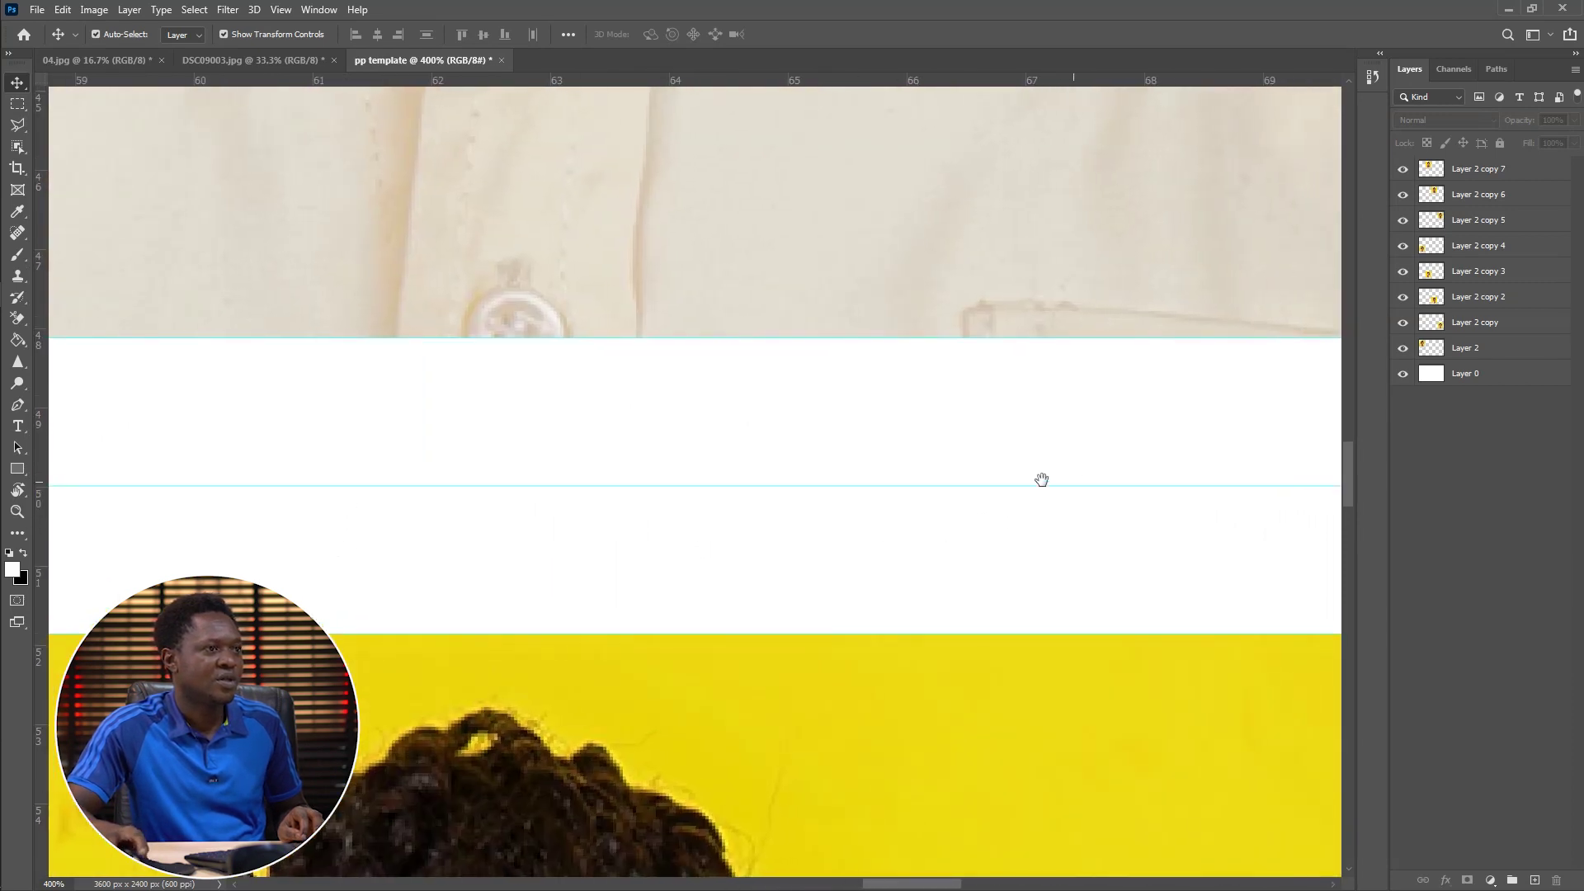
drag(1039, 478, 256, 437)
drag(1238, 462, 696, 428)
drag(41, 304, 516, 396)
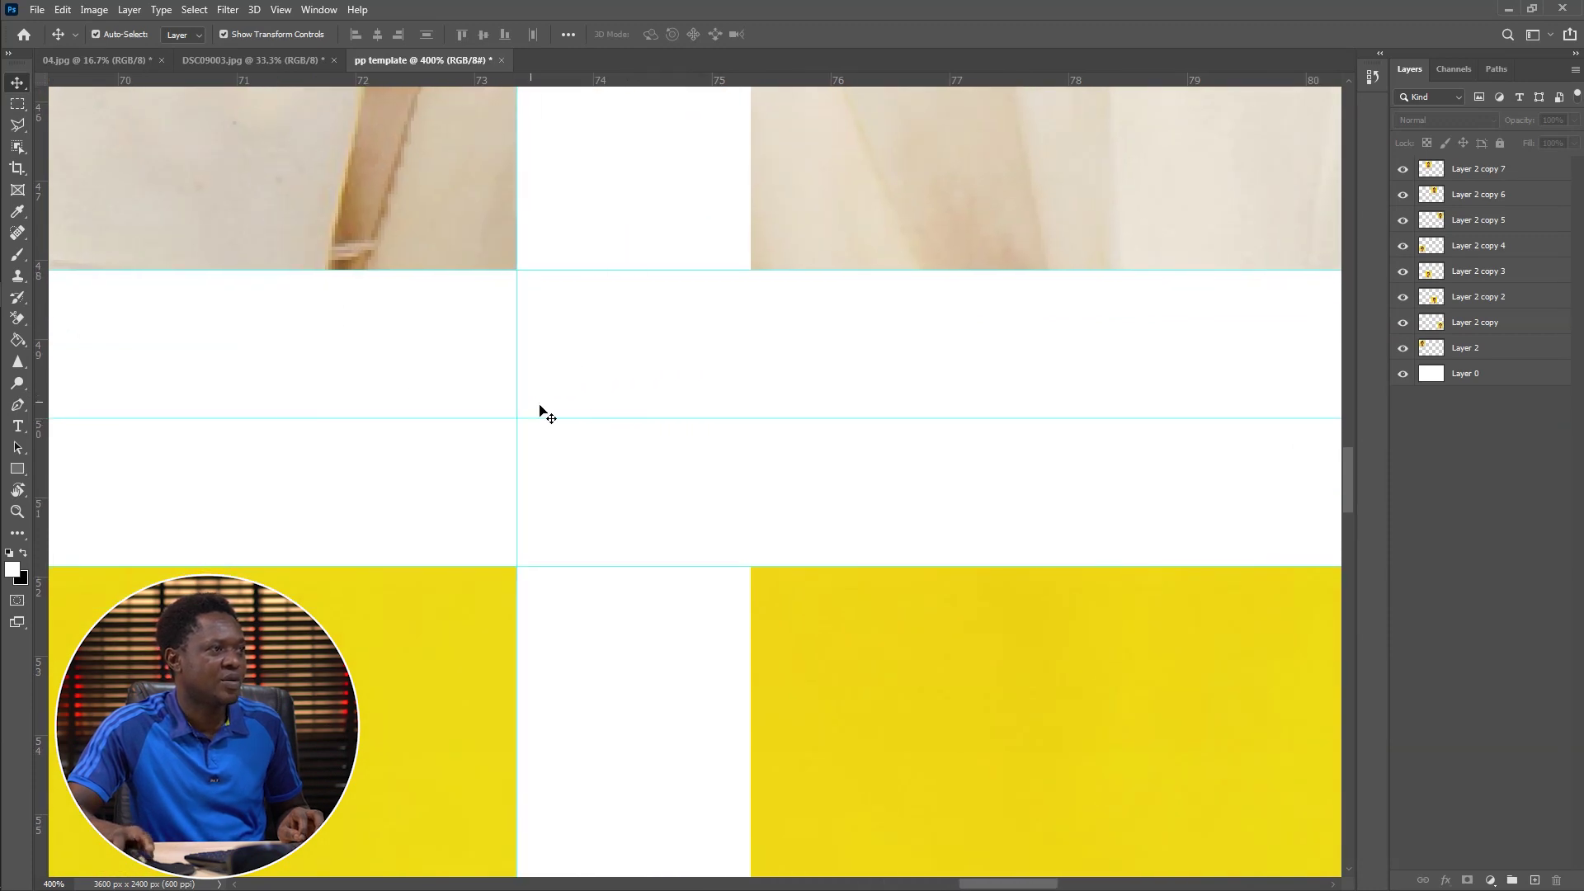
drag(37, 303, 750, 352)
Step: Add a vertical guide along the right edge of the fourth-column portraits
drag(1001, 413, 546, 435)
drag(910, 441, 127, 428)
drag(43, 377, 739, 424)
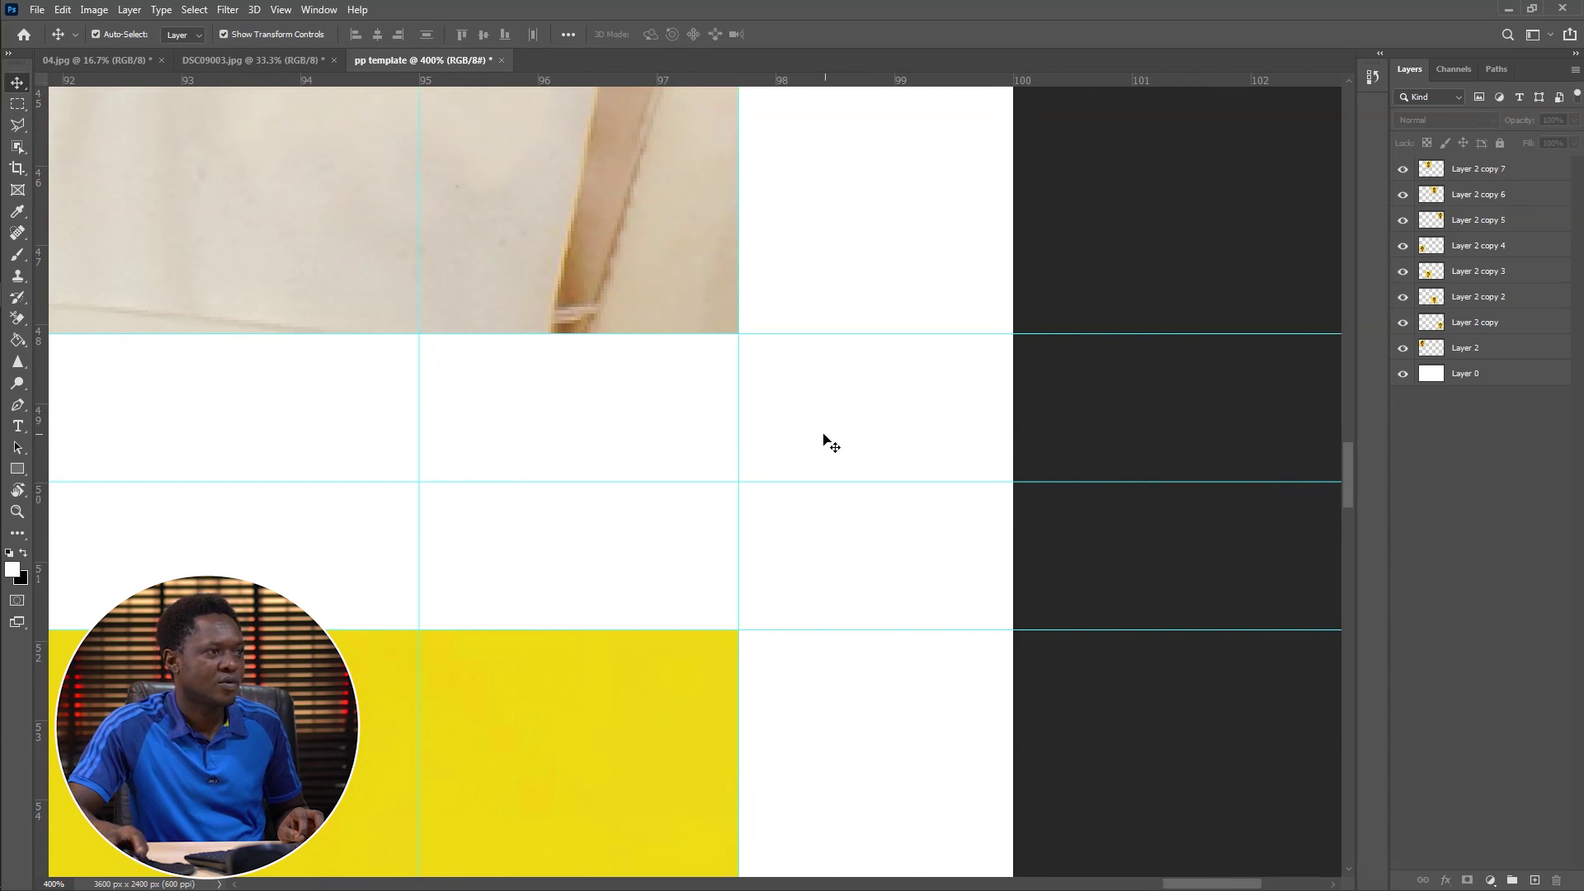
Step: Examine how the guides line up with the portrait edges along the top, middle and bottom of the page
key(ctrl+minus)
key(ctrl+minus)
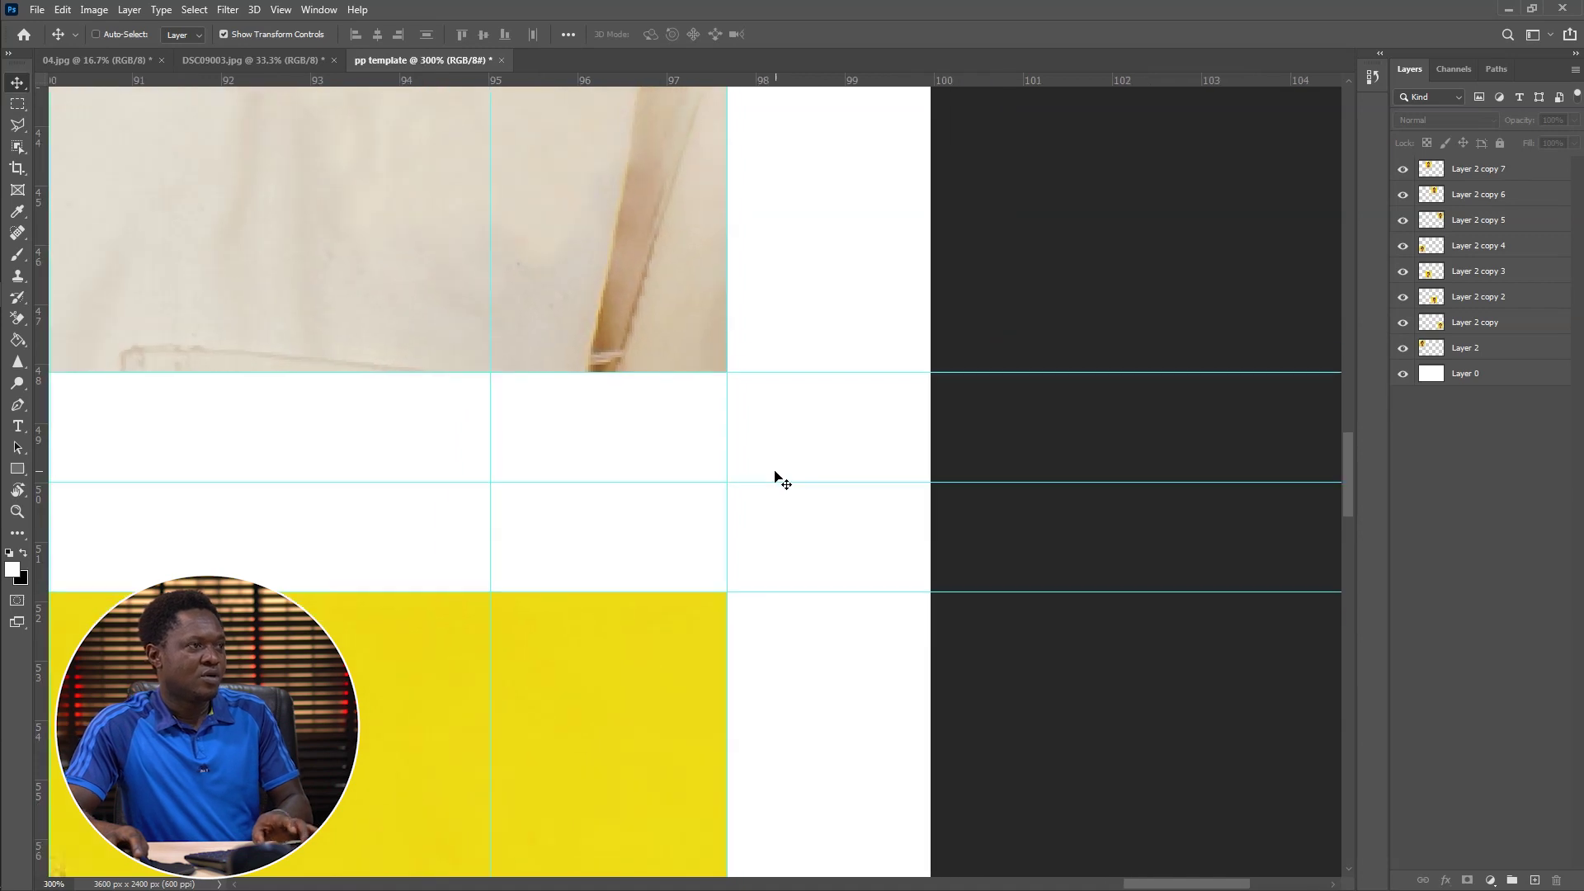
drag(642, 394, 923, 721)
drag(647, 157, 926, 615)
drag(717, 165, 890, 632)
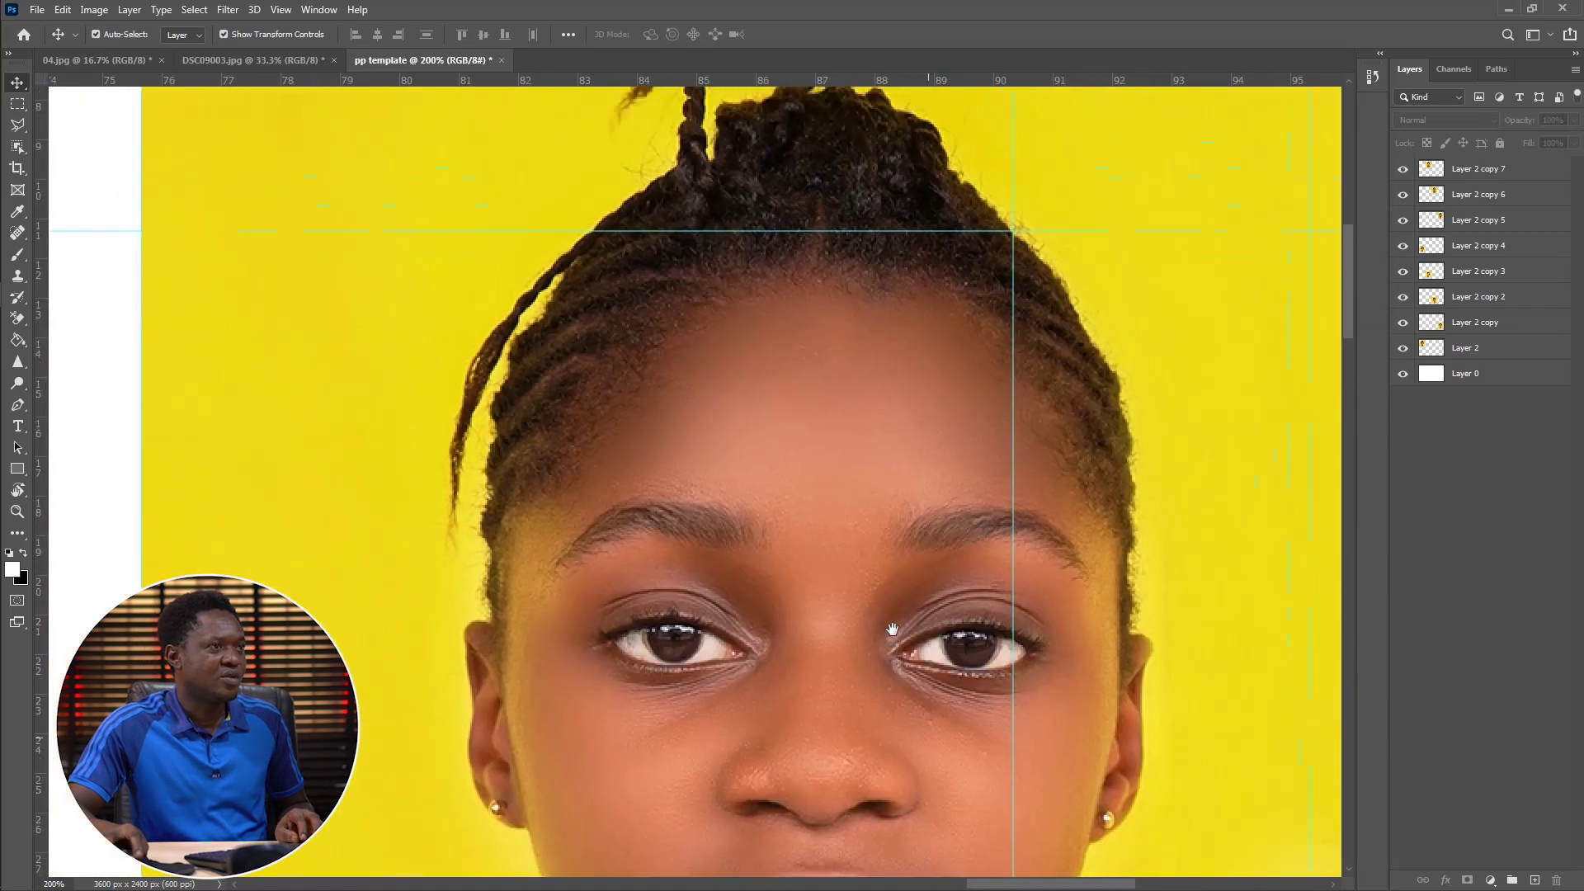
drag(810, 347, 824, 678)
drag(756, 513, 1078, 477)
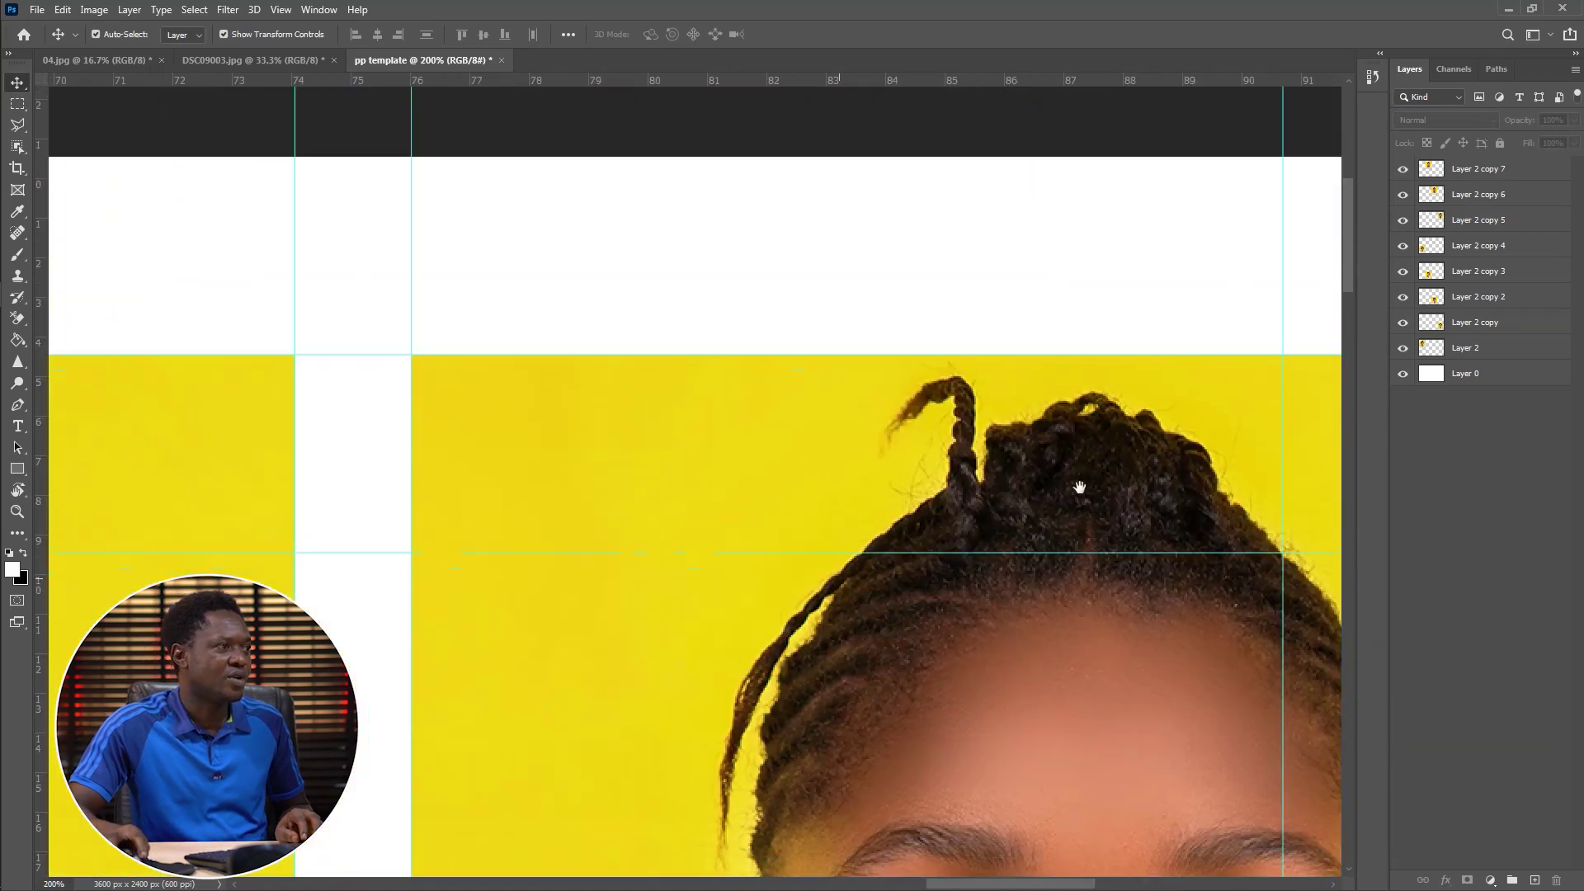
drag(769, 631, 1025, 532)
scroll(1026, 532, down, 20)
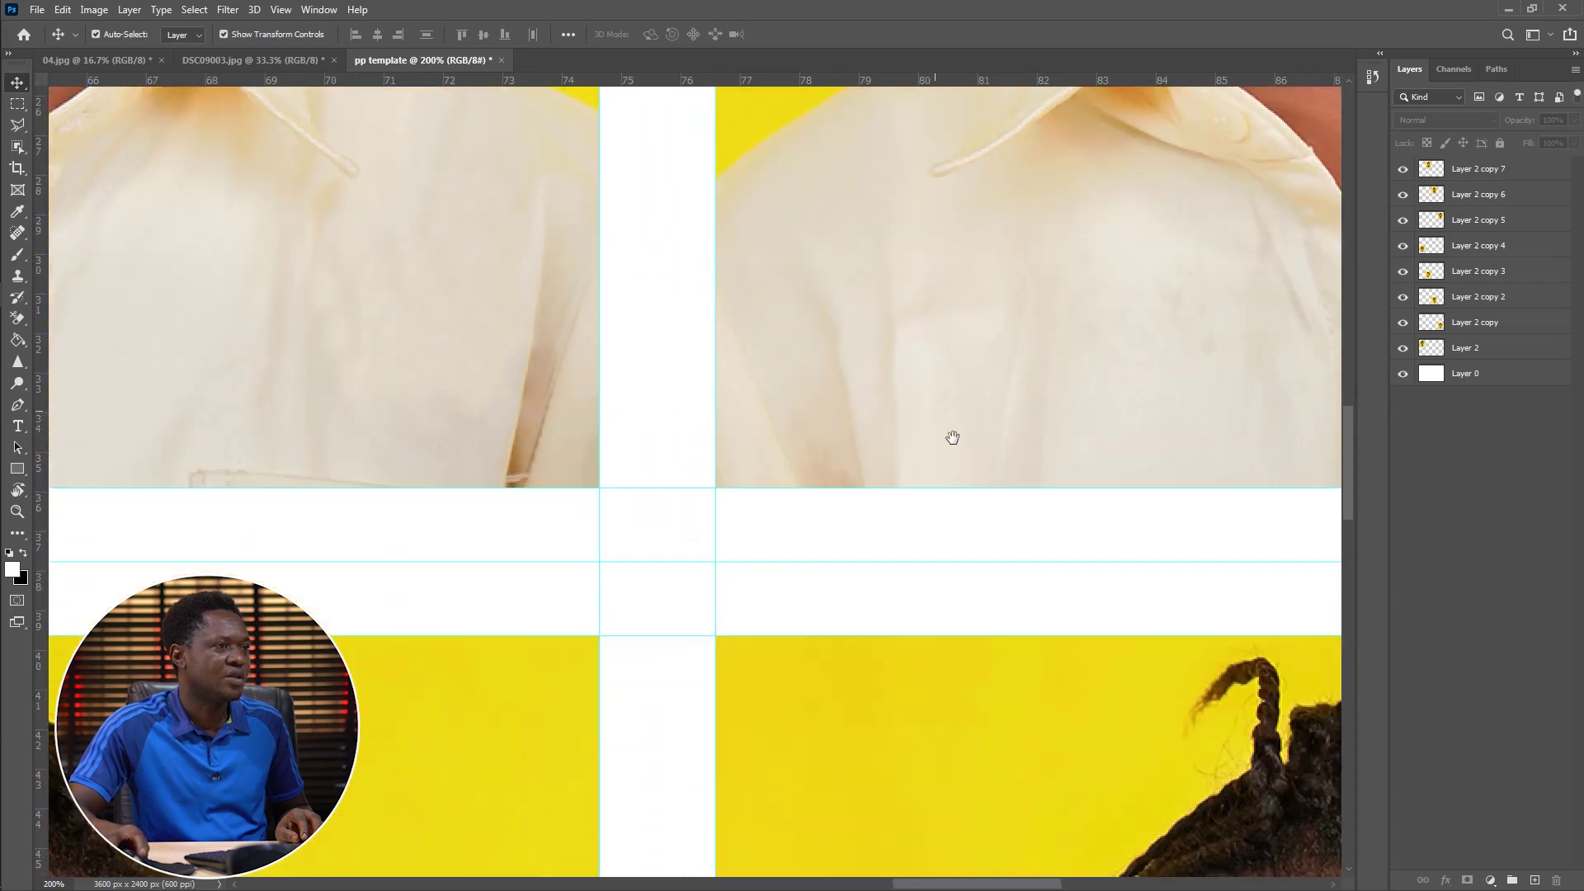
scroll(924, 442, down, 15)
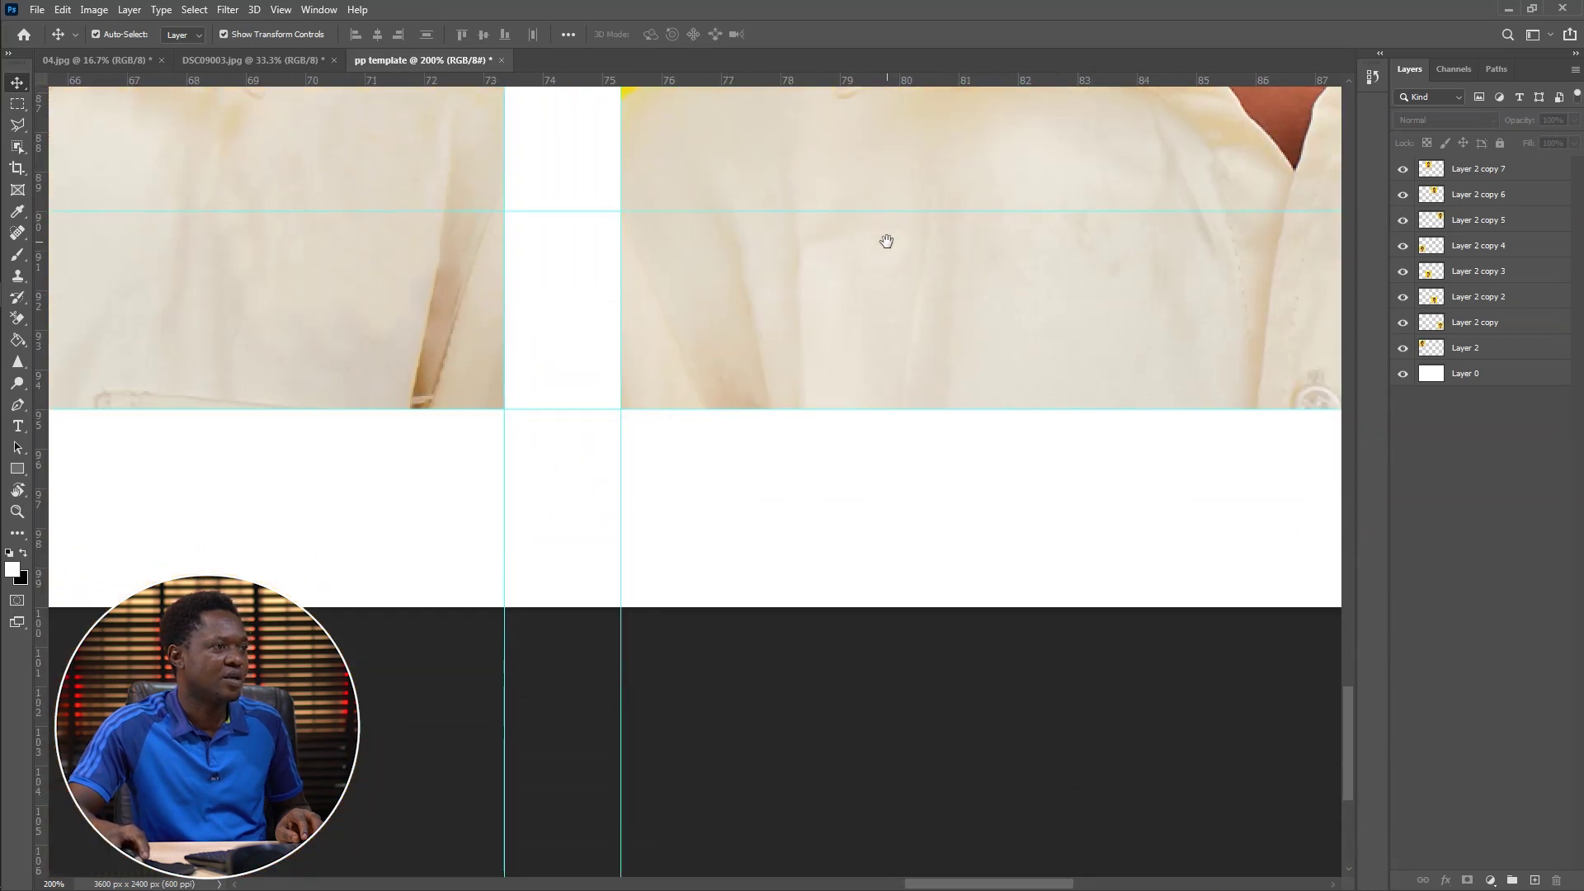
scroll(653, 396, left, 10)
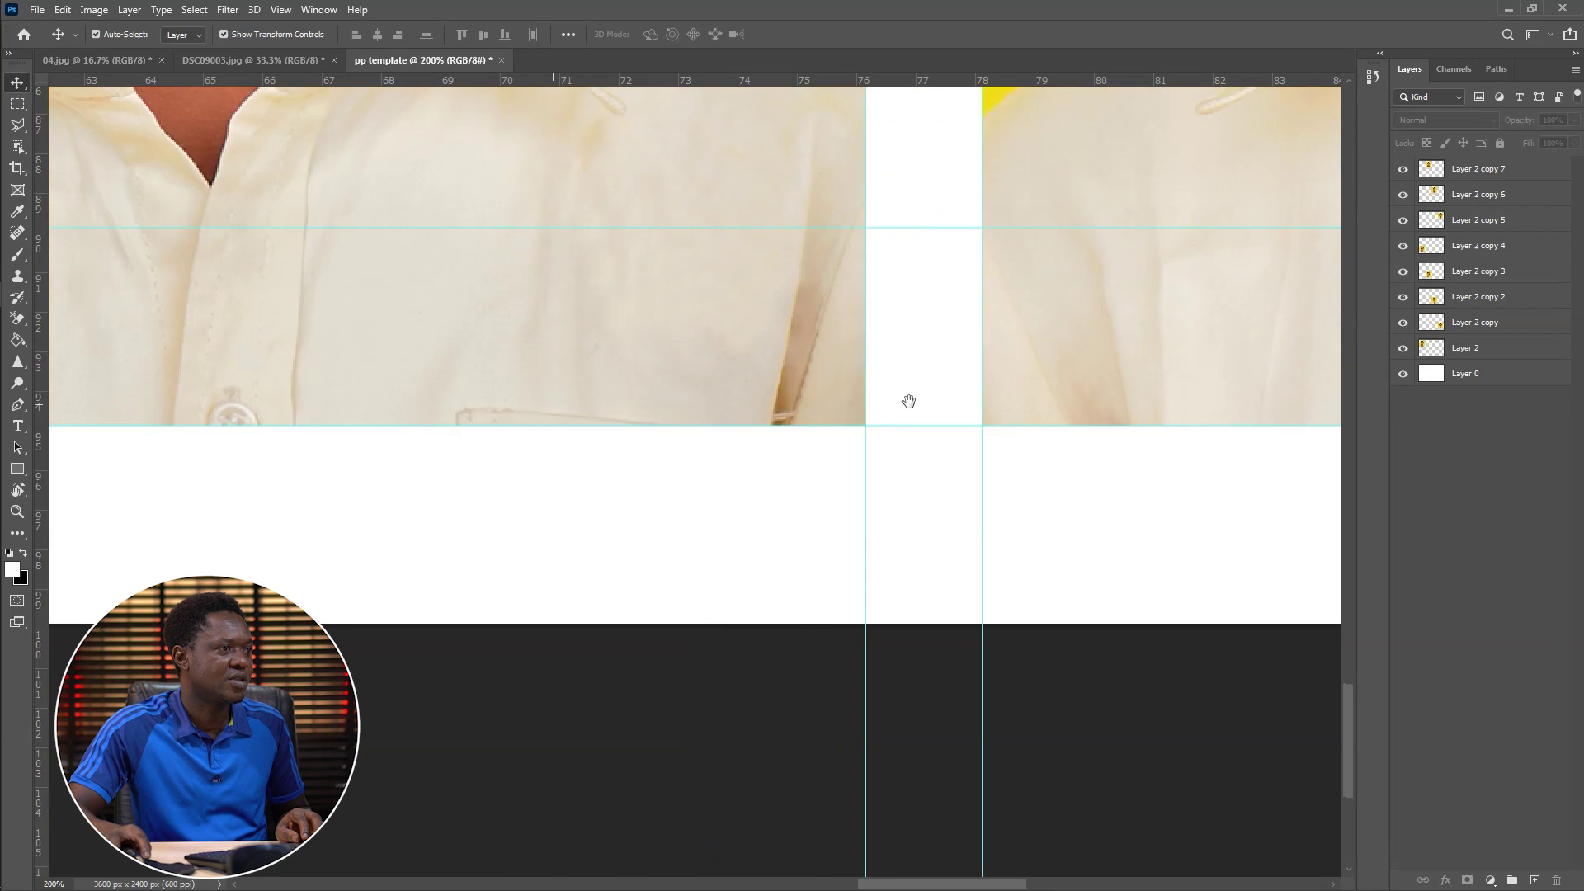
scroll(960, 389, left, 10)
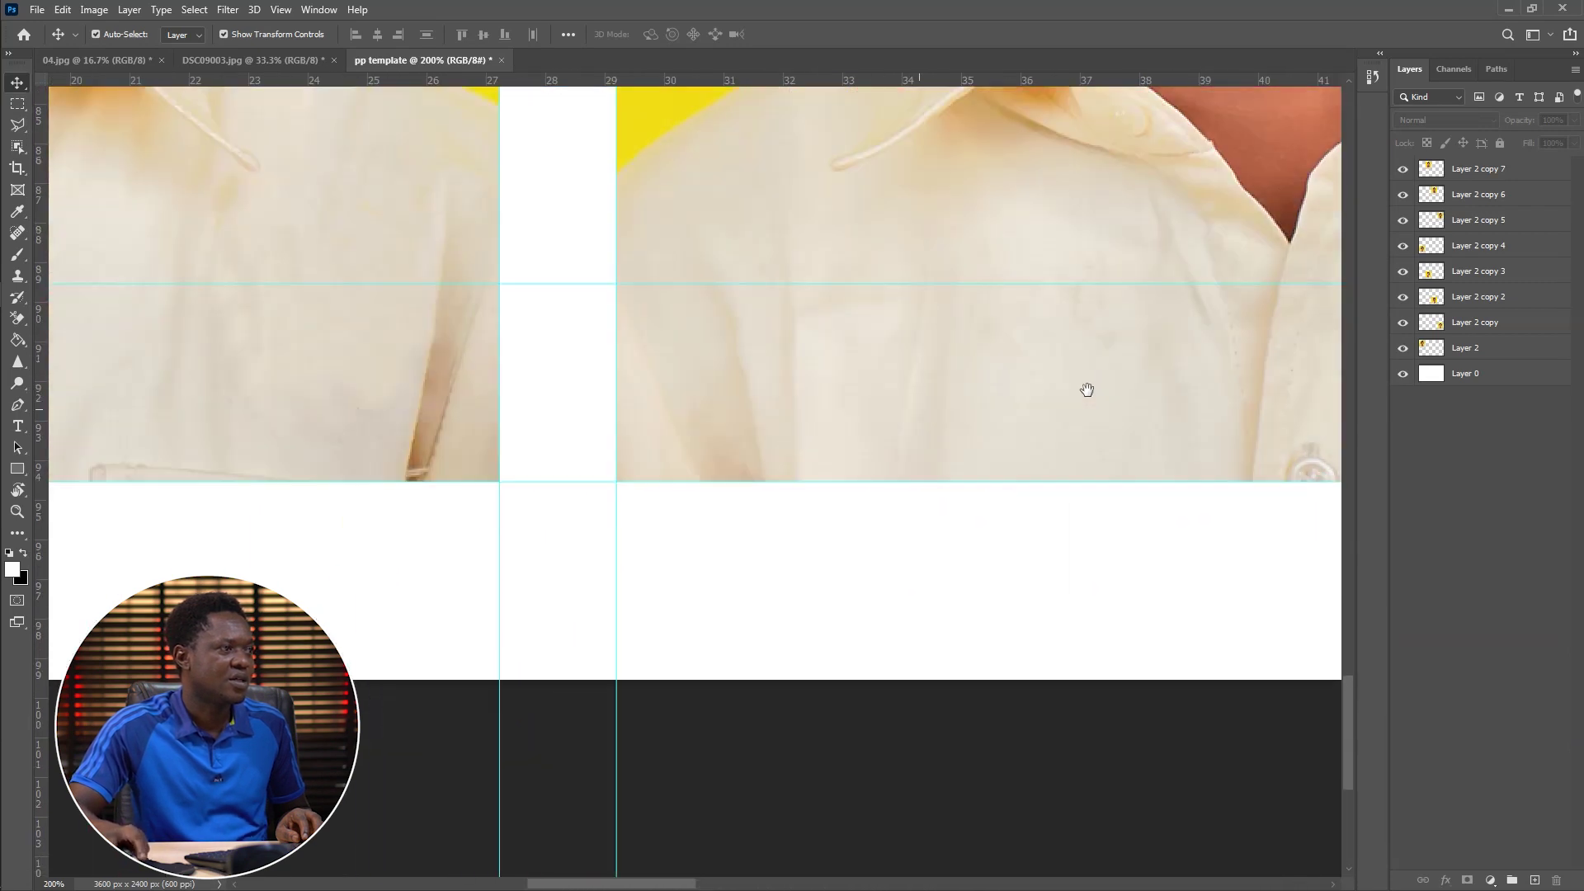
scroll(1014, 380, left, 5)
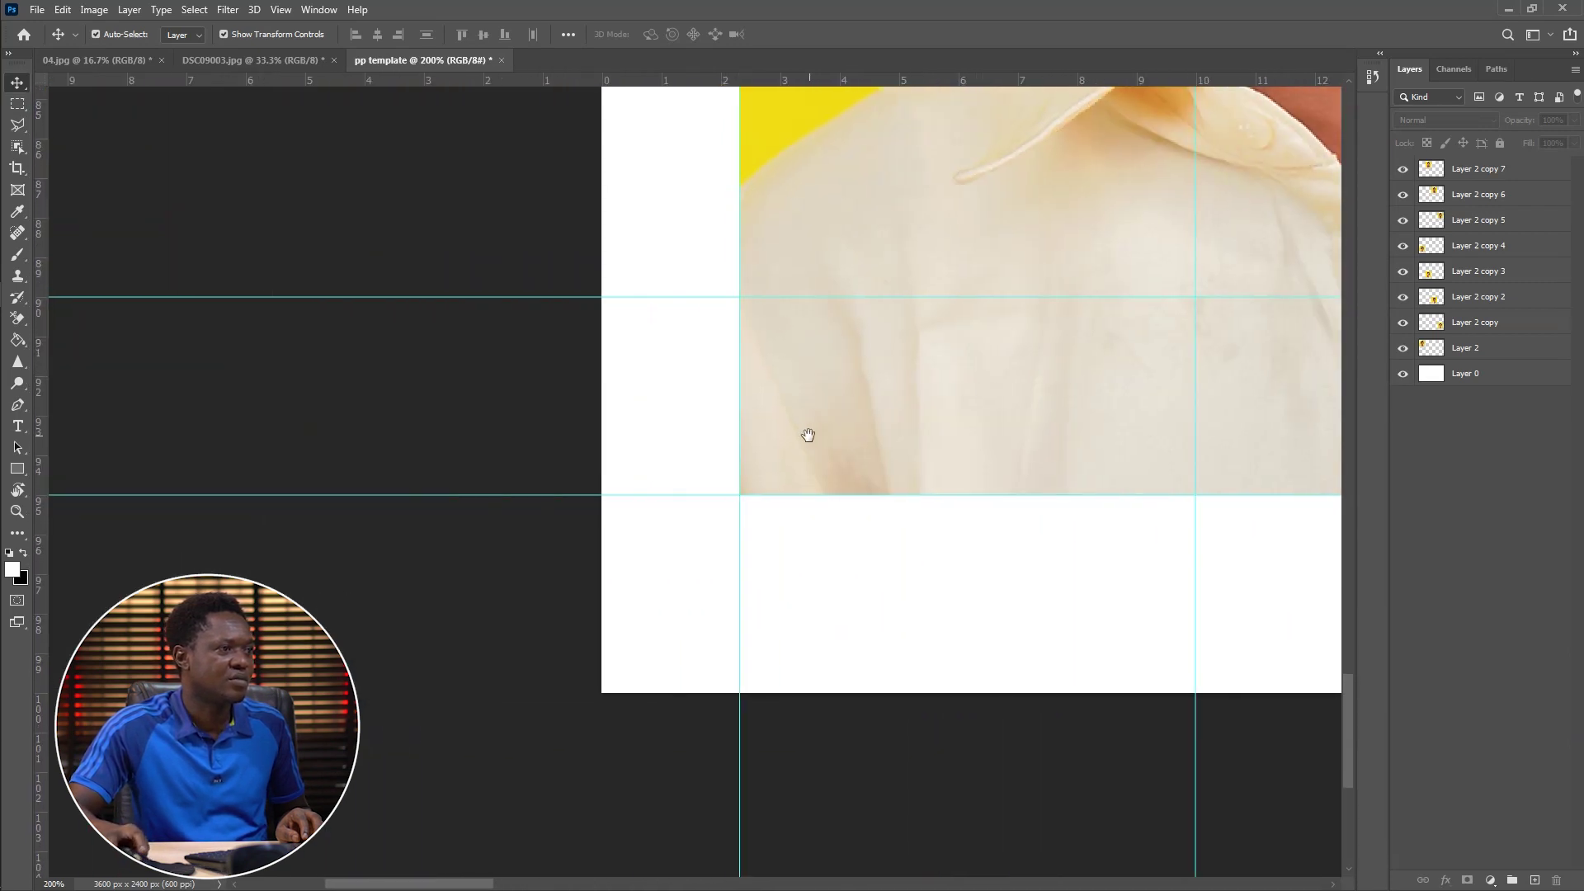
Step: Fine-tune the horizontal guide along the bottom edge of the lower-row portraits
mouse_move(692, 493)
mouse_down()
mouse_move(685, 523)
mouse_move(691, 495)
mouse_up()
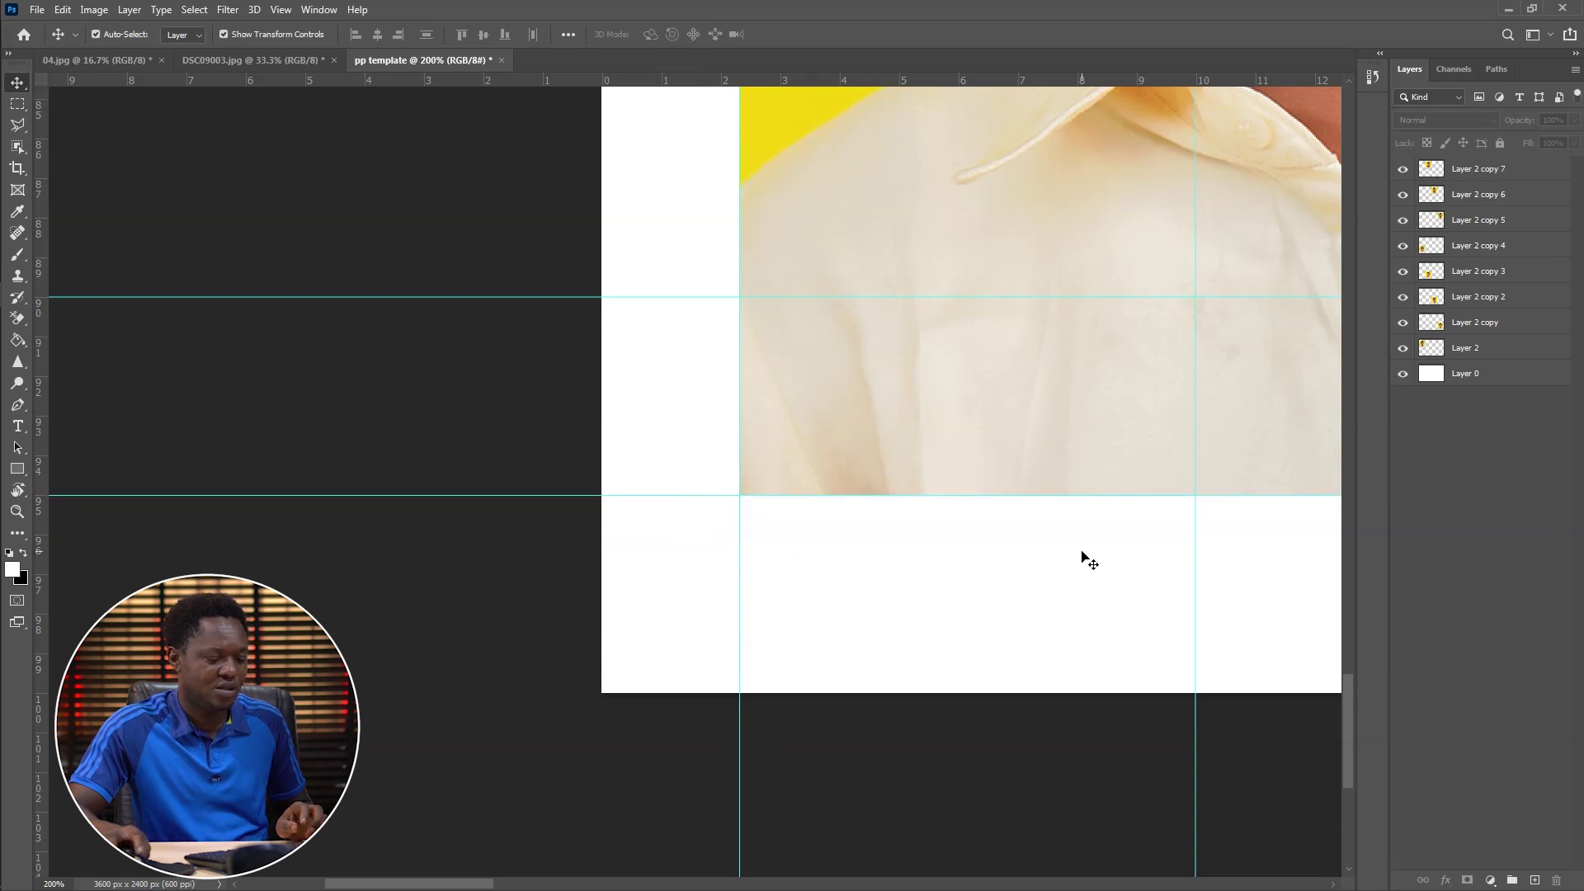
key(ctrl+minus)
key(ctrl+minus)
key(ctrl+minus)
key(ctrl+minus)
key(ctrl+minus)
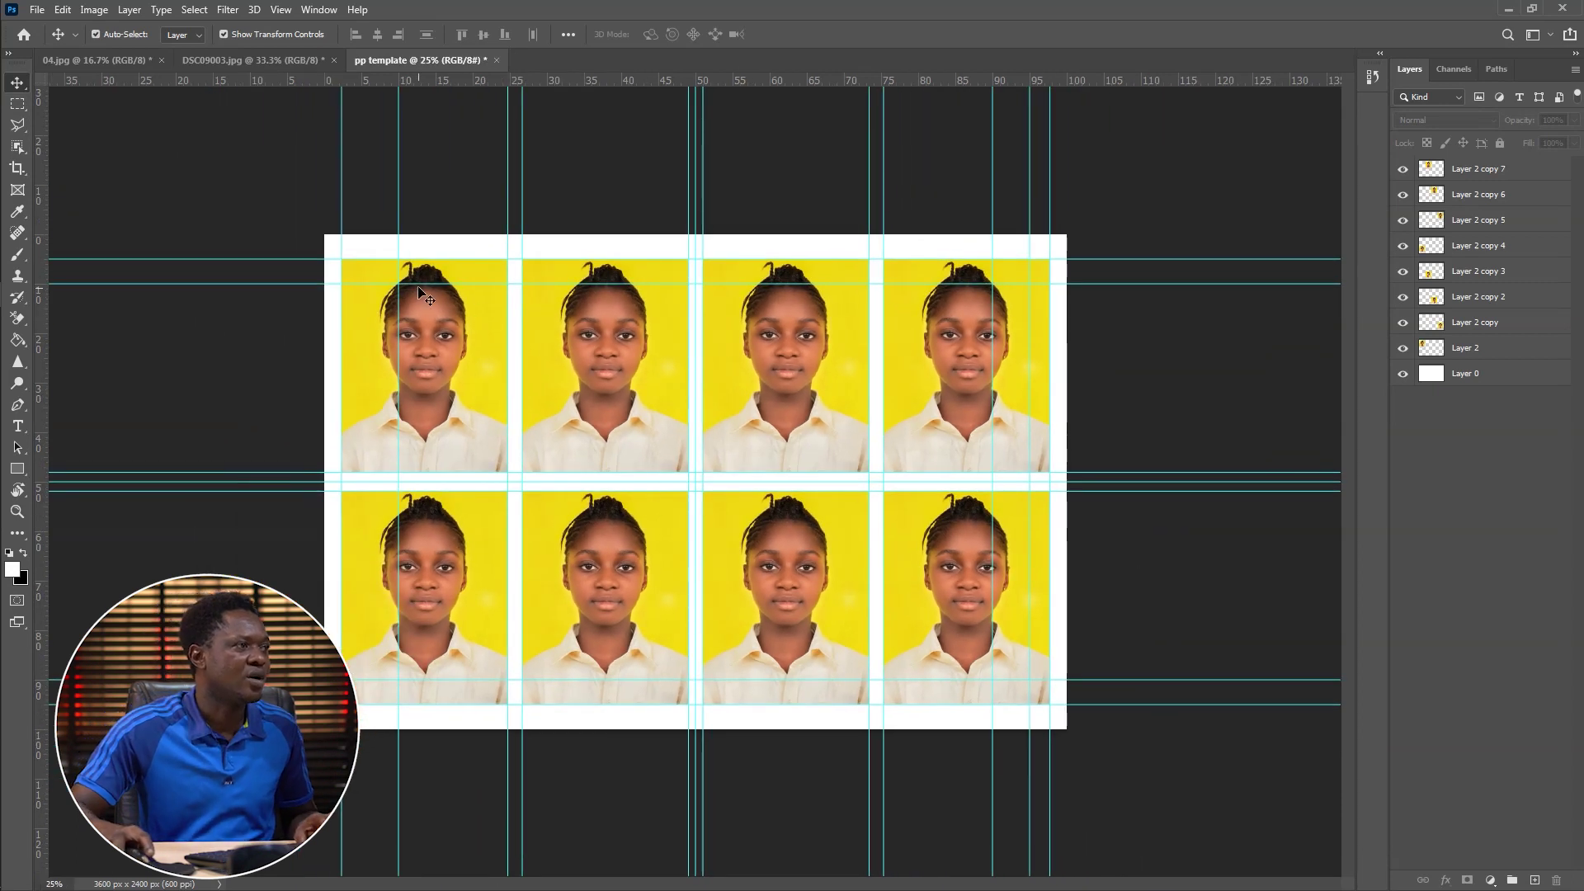
Step: Remove the two horizontal and three vertical guides that cut across the portraits instead of following their edges
drag(418, 284, 495, 54)
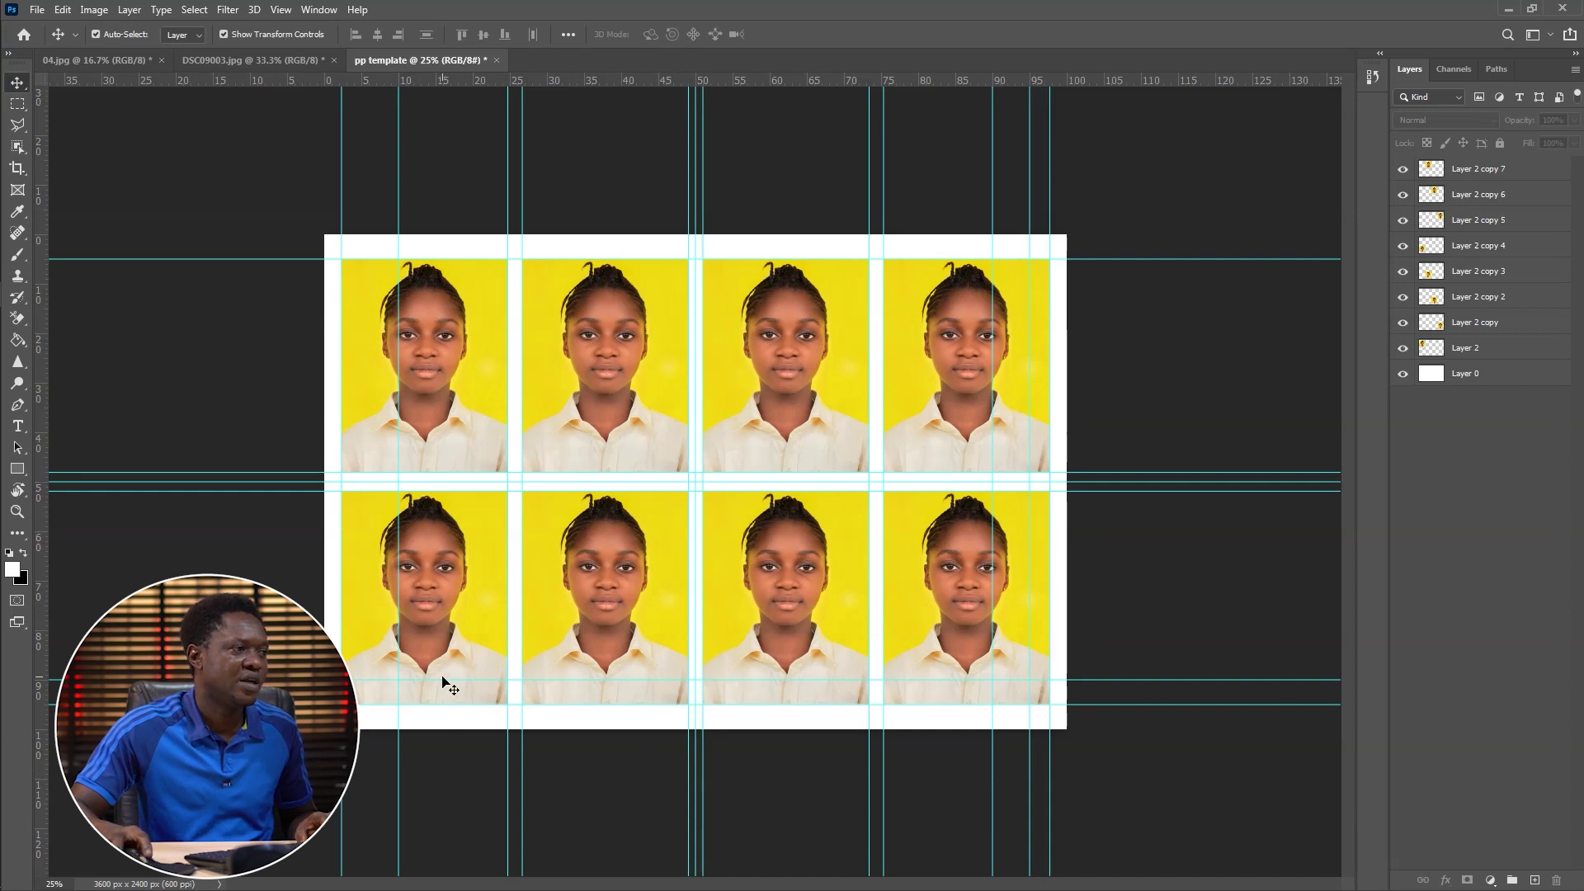
drag(443, 679, 569, 66)
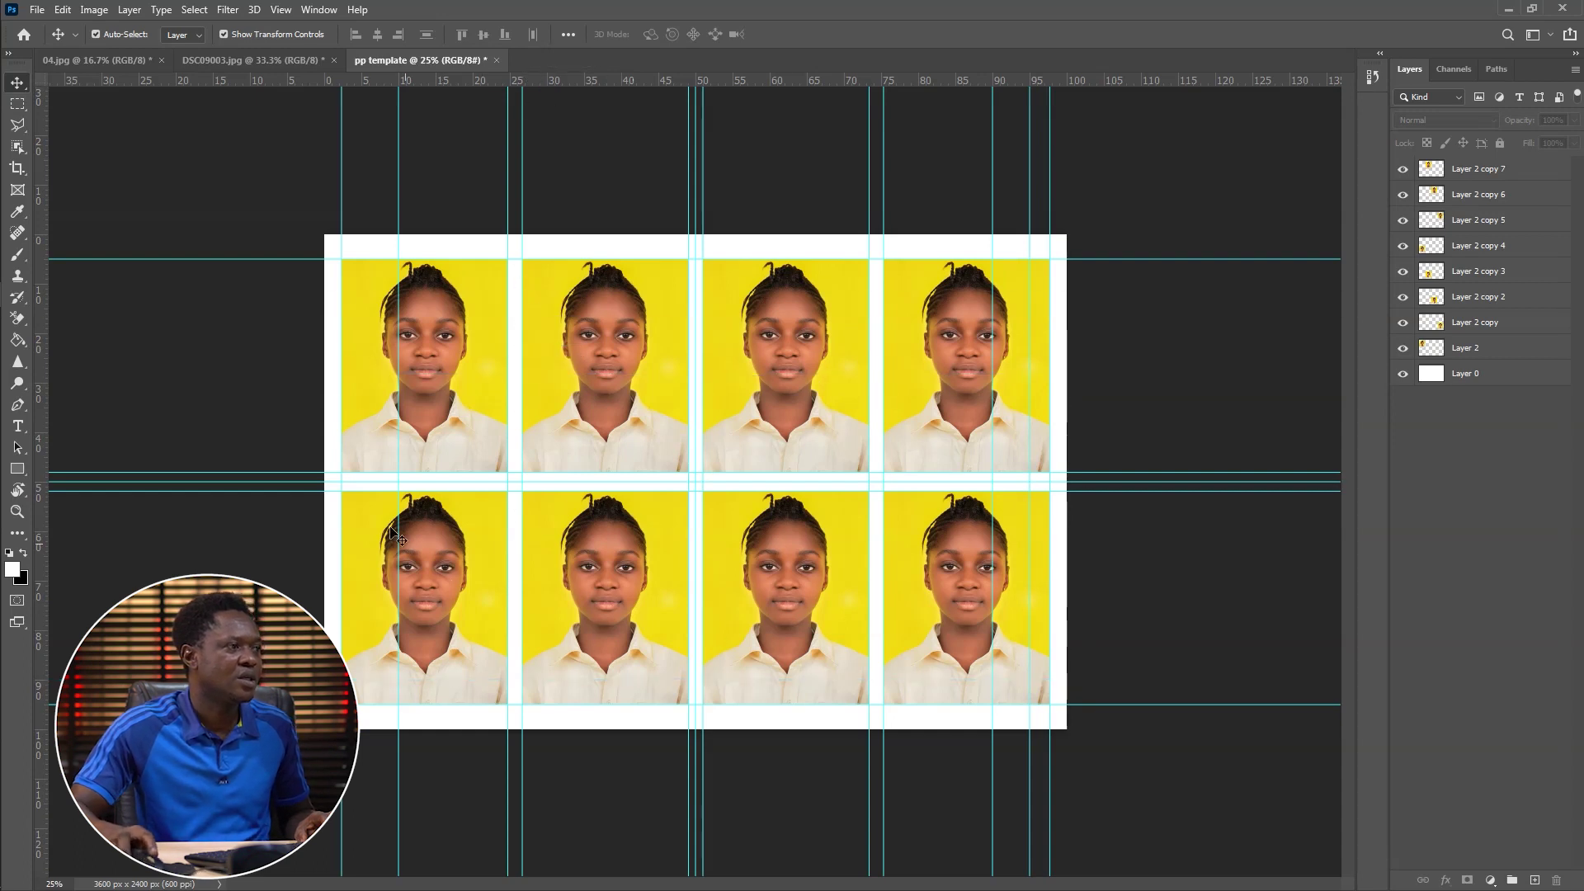
mouse_move(41, 519)
mouse_down()
mouse_move(147, 522)
mouse_move(17, 517)
mouse_up()
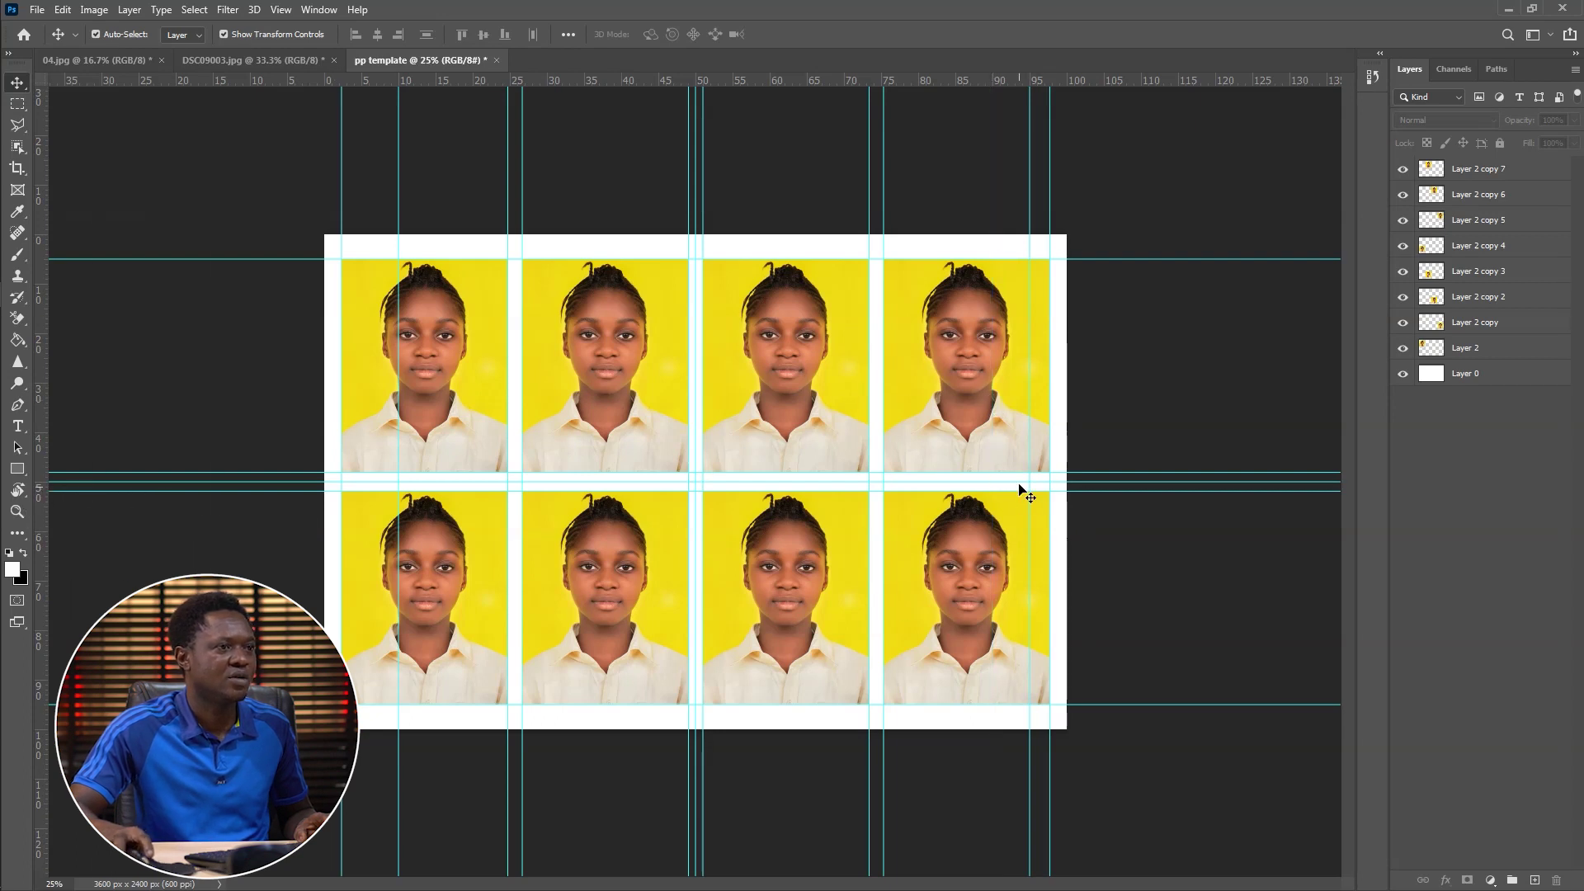
drag(1030, 458, 21, 475)
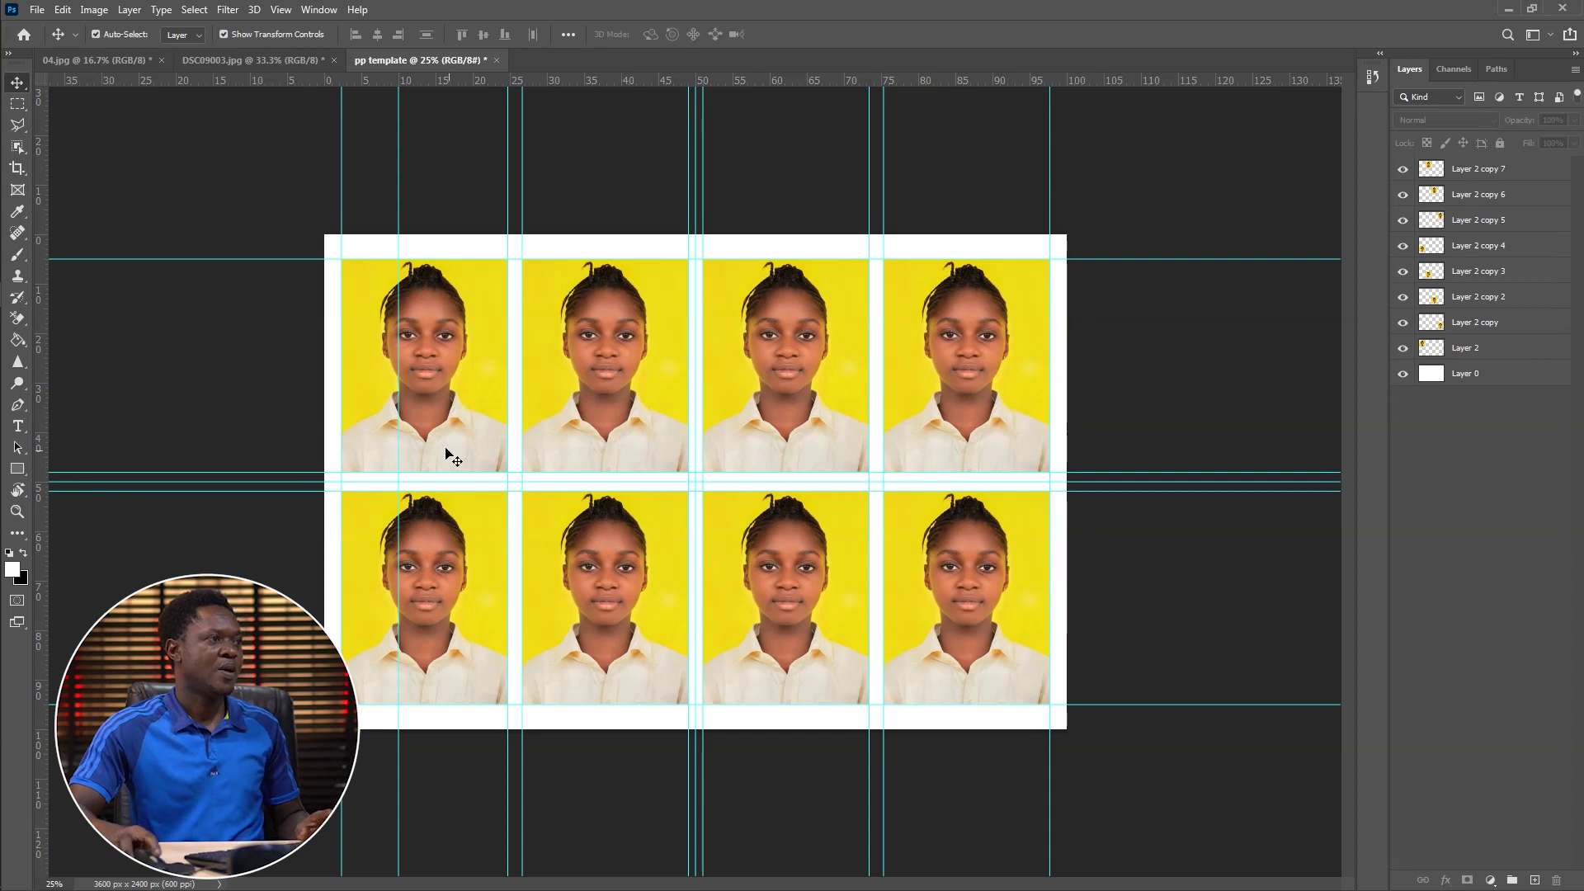
drag(396, 402, 25, 414)
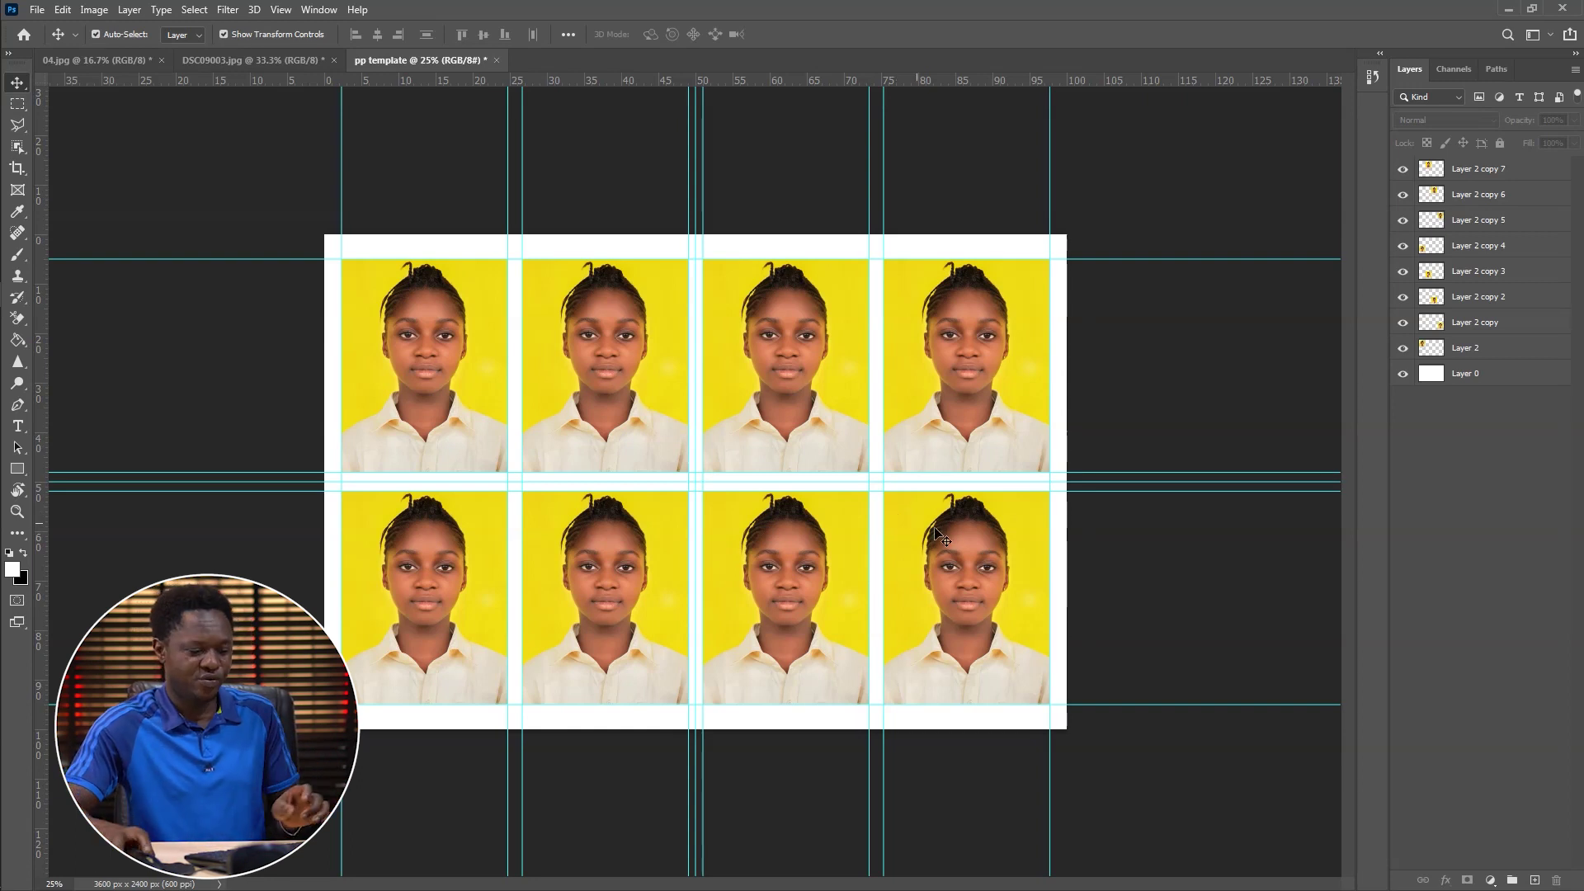
Step: Group the eight portrait layers, from Layer 2 through Layer 2 copy 7, leaving Layer 0 outside the group
key(ctrl+plus)
key(ctrl+minus)
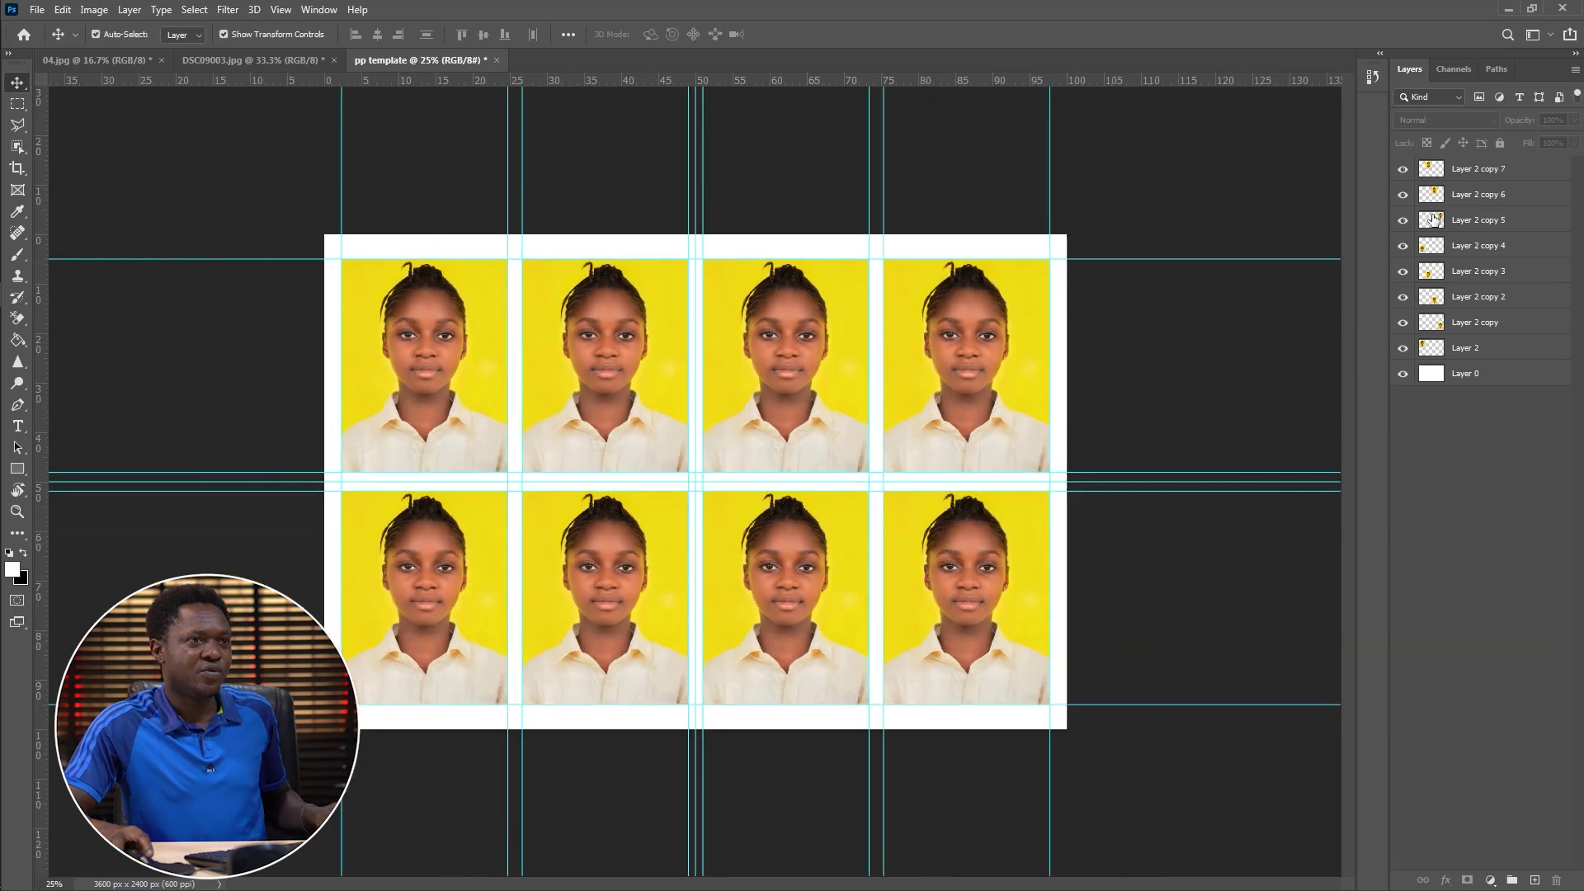
click(1460, 350)
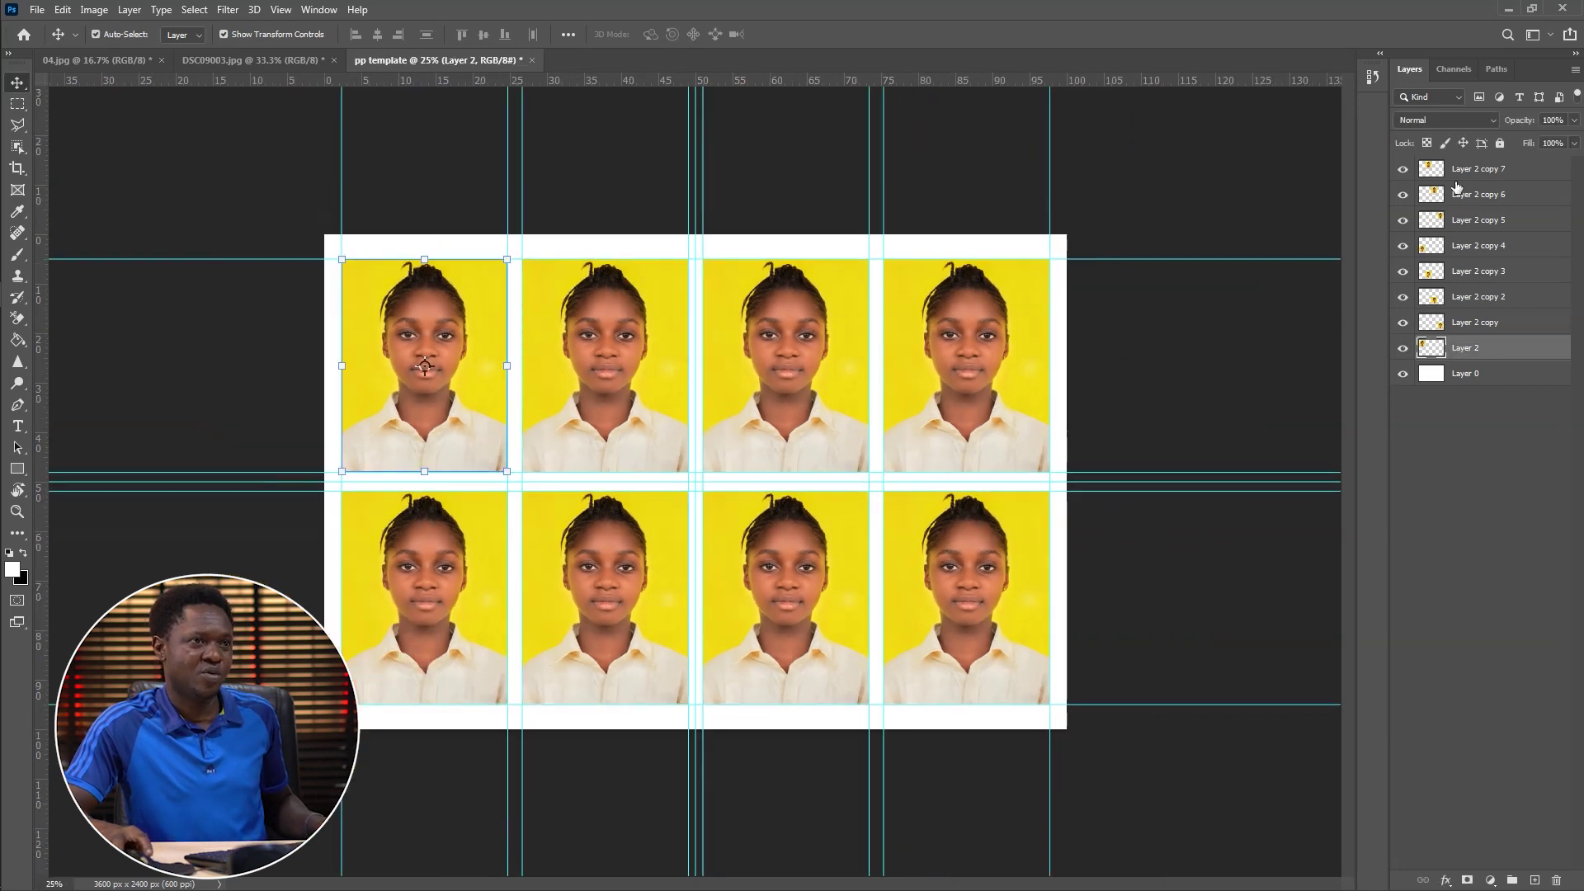
click(1461, 172)
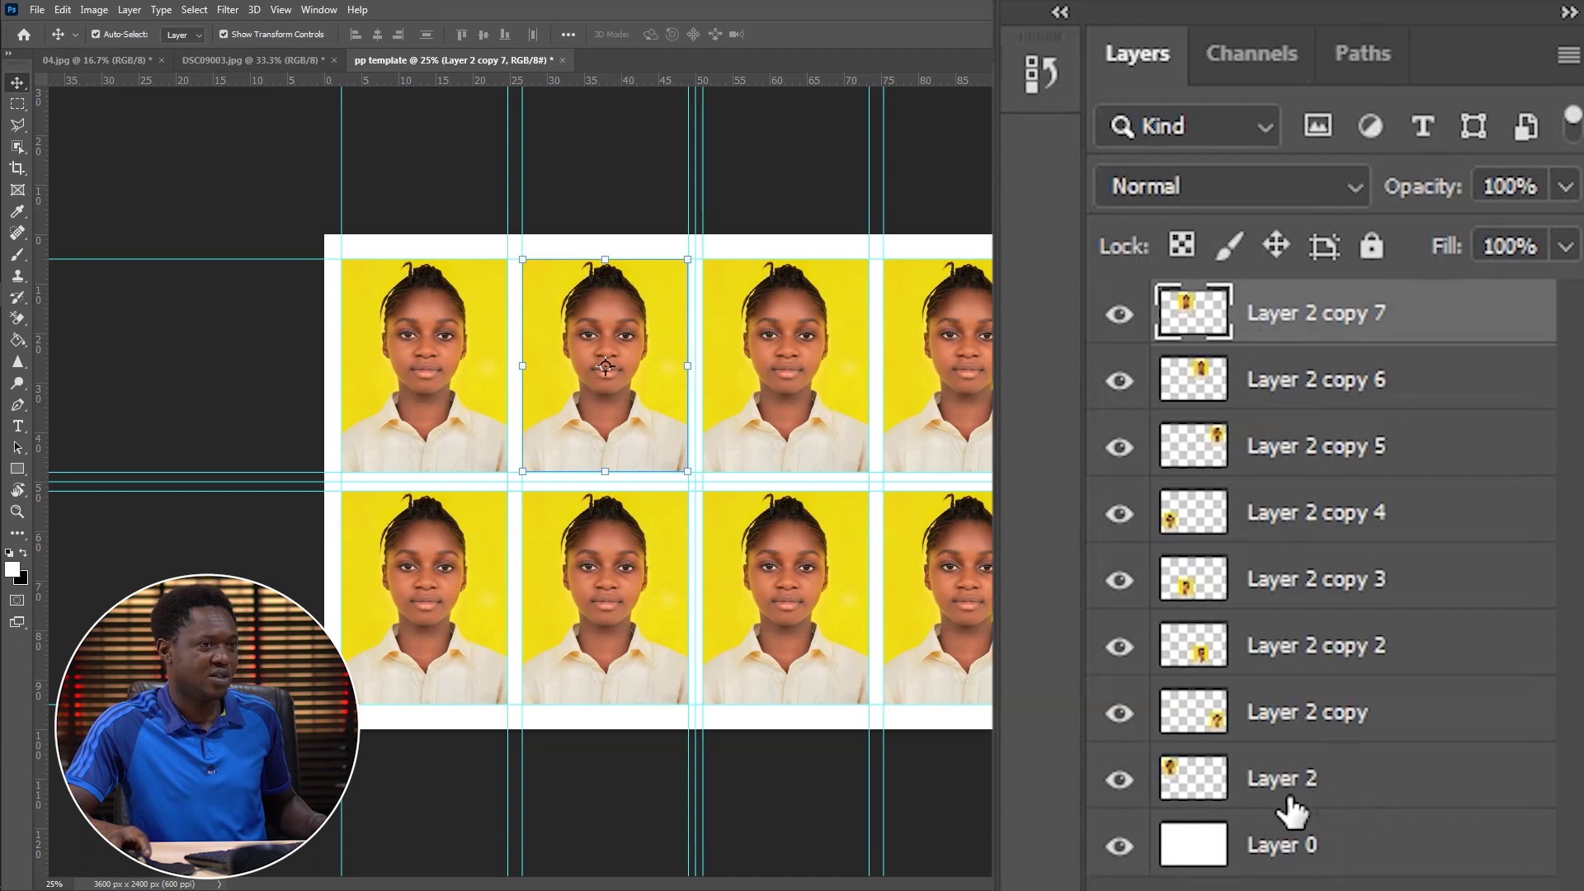
shift+click(1332, 784)
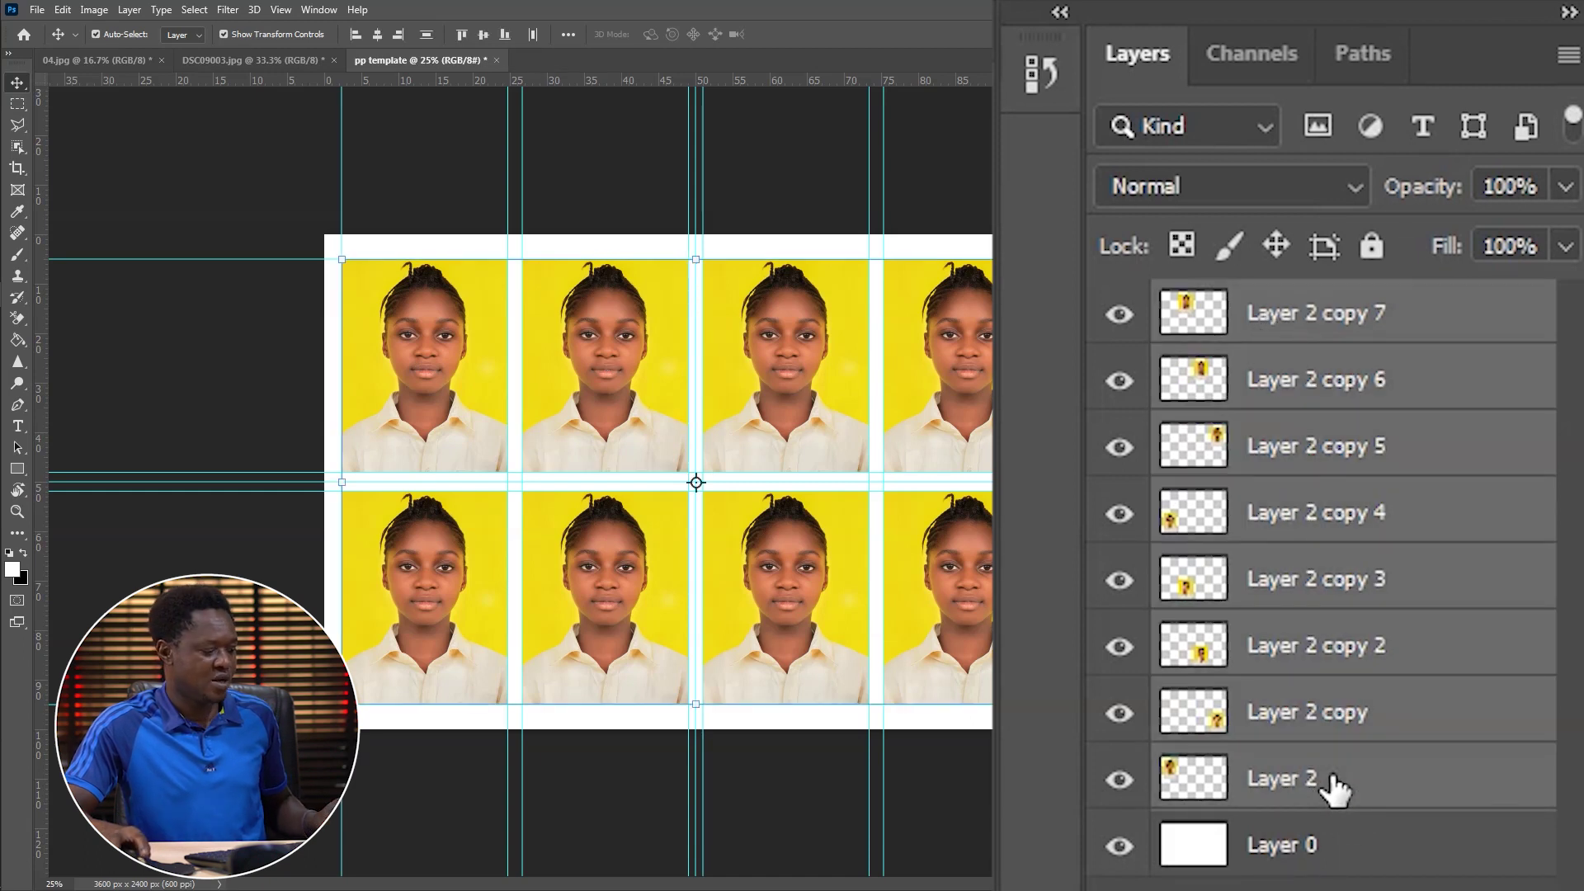
key(ctrl+g)
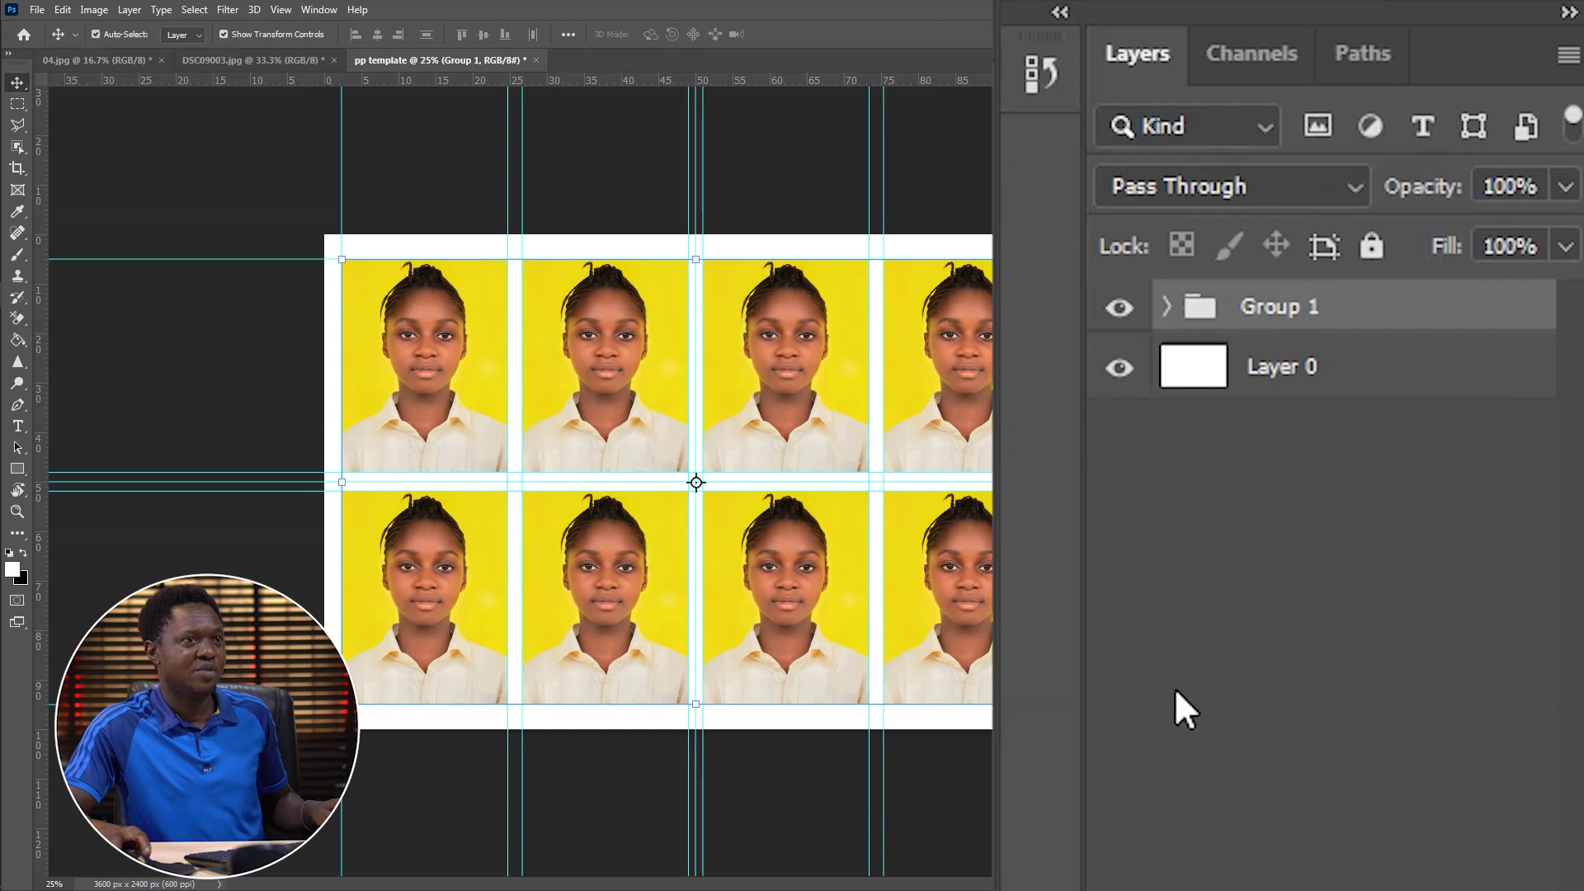
Step: Hide the group of eight portraits on the template page
click(1403, 167)
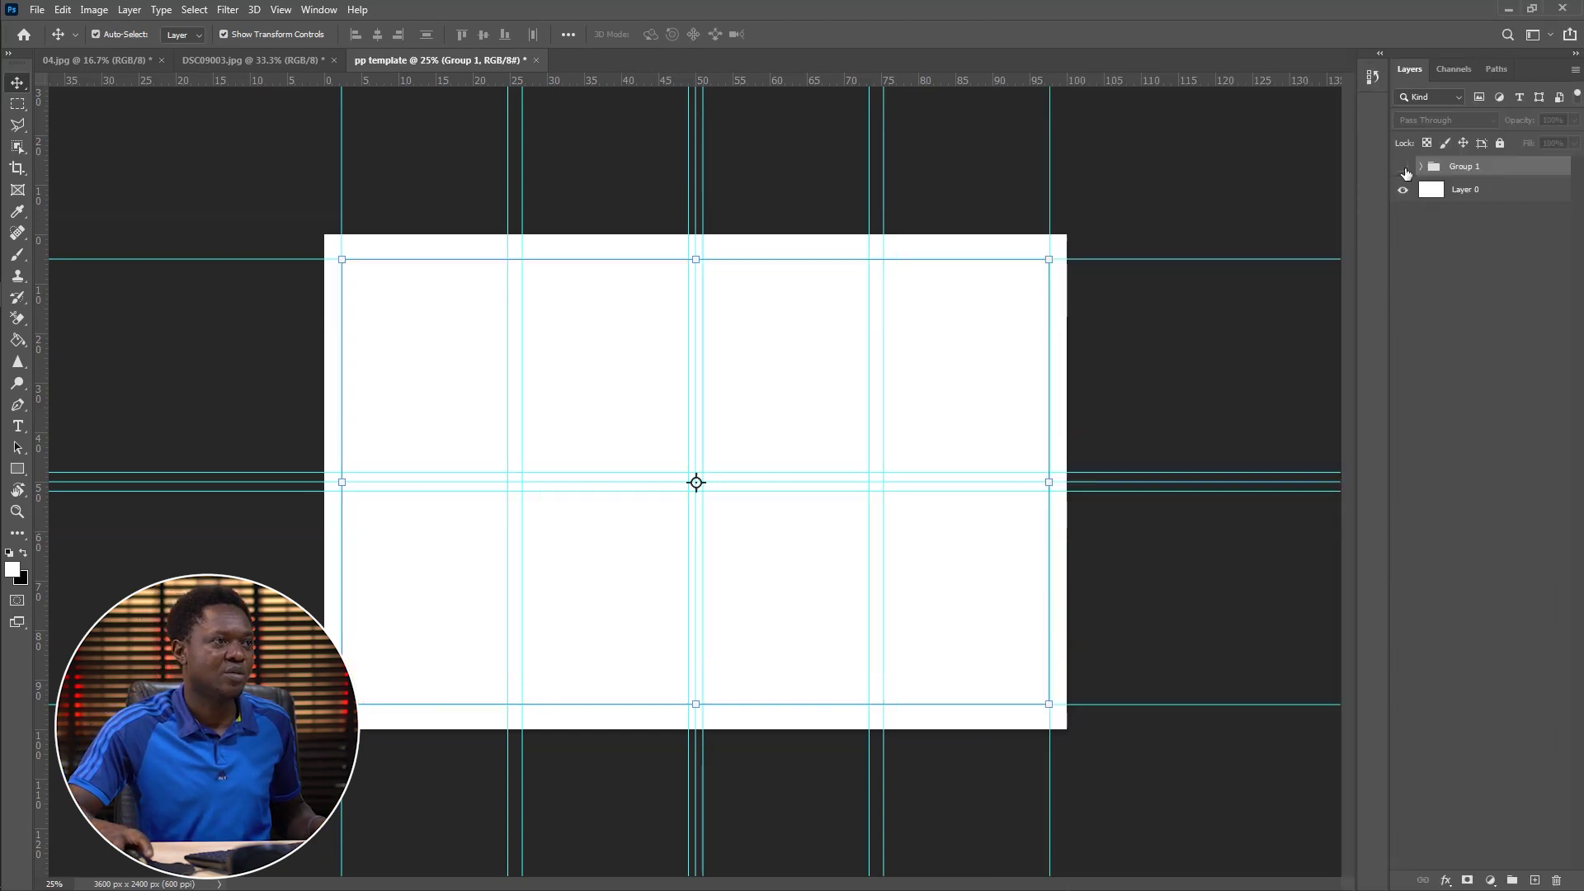
click(1403, 167)
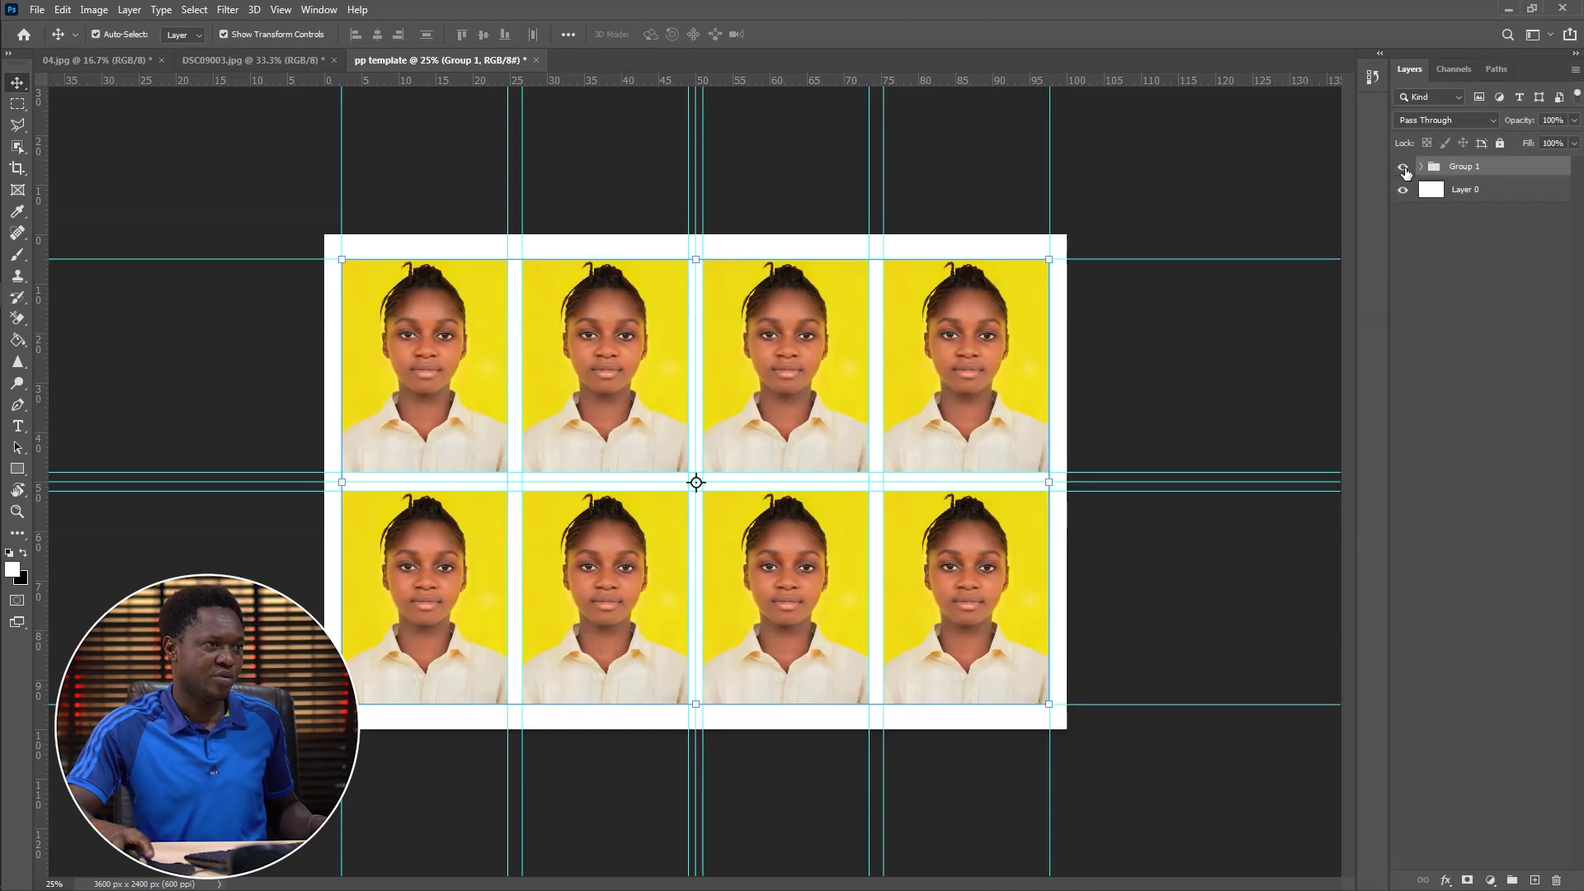
click(1404, 169)
click(1404, 168)
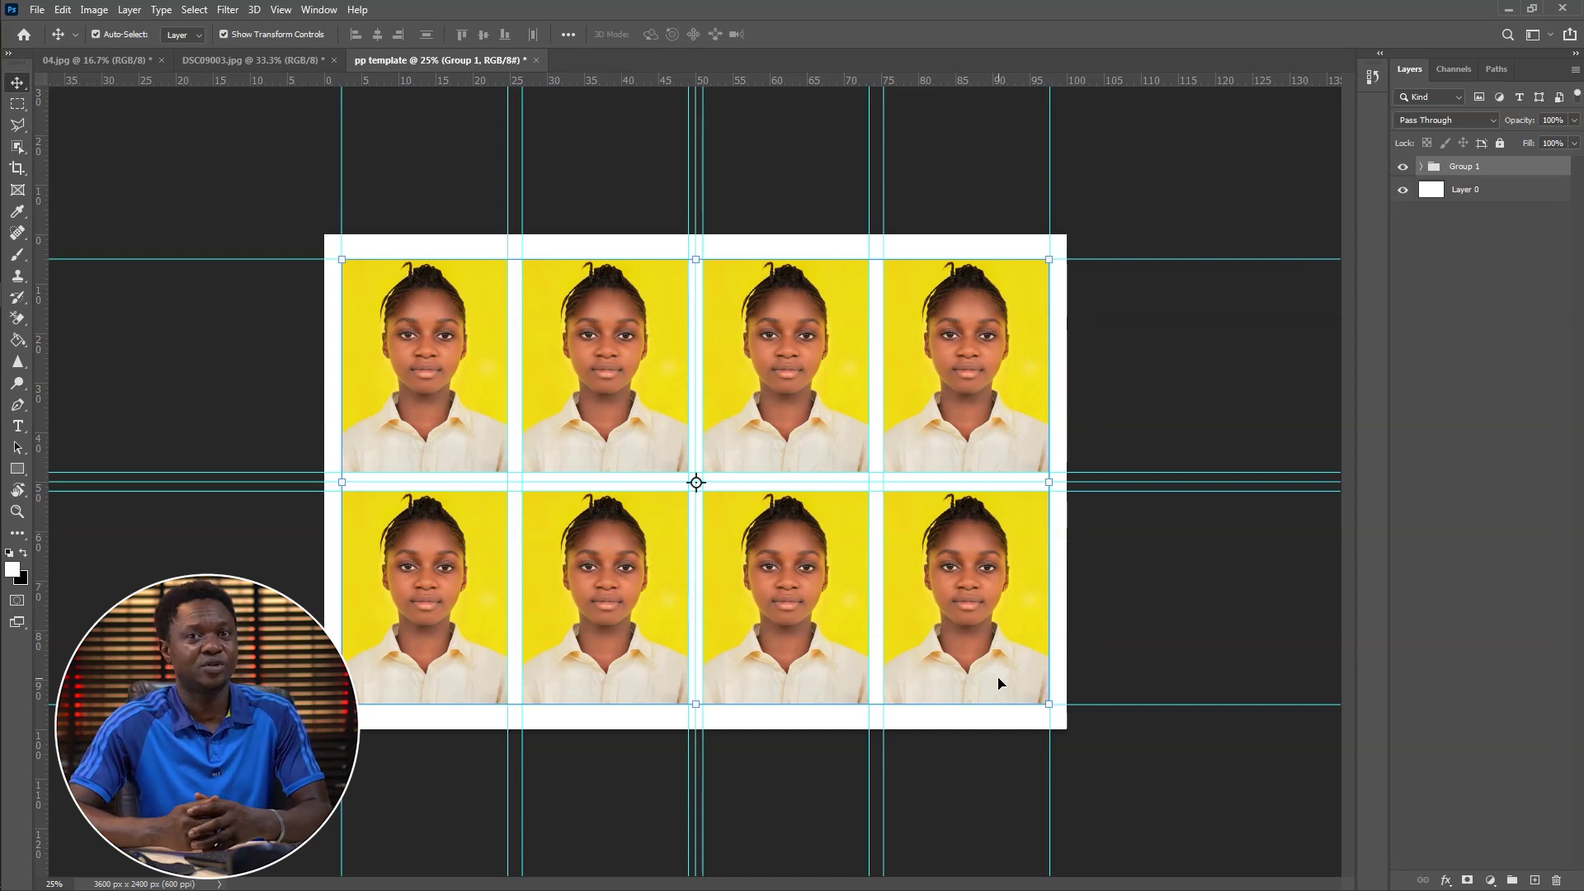
key(ctrl+plus)
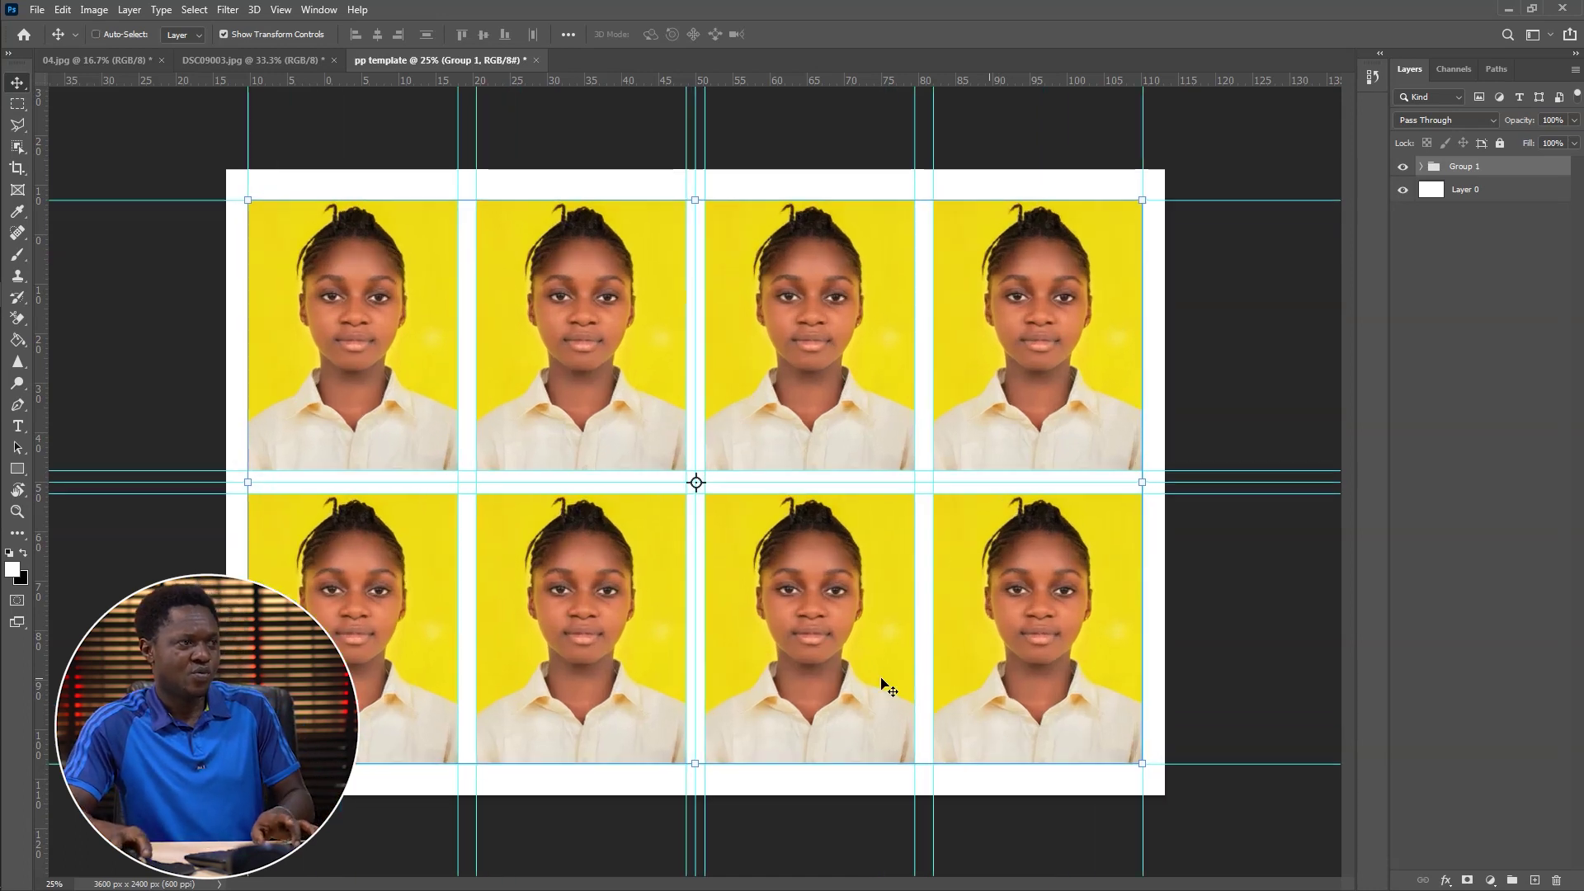
key(ctrl+plus)
key(ctrl+minus)
key(ctrl+minus)
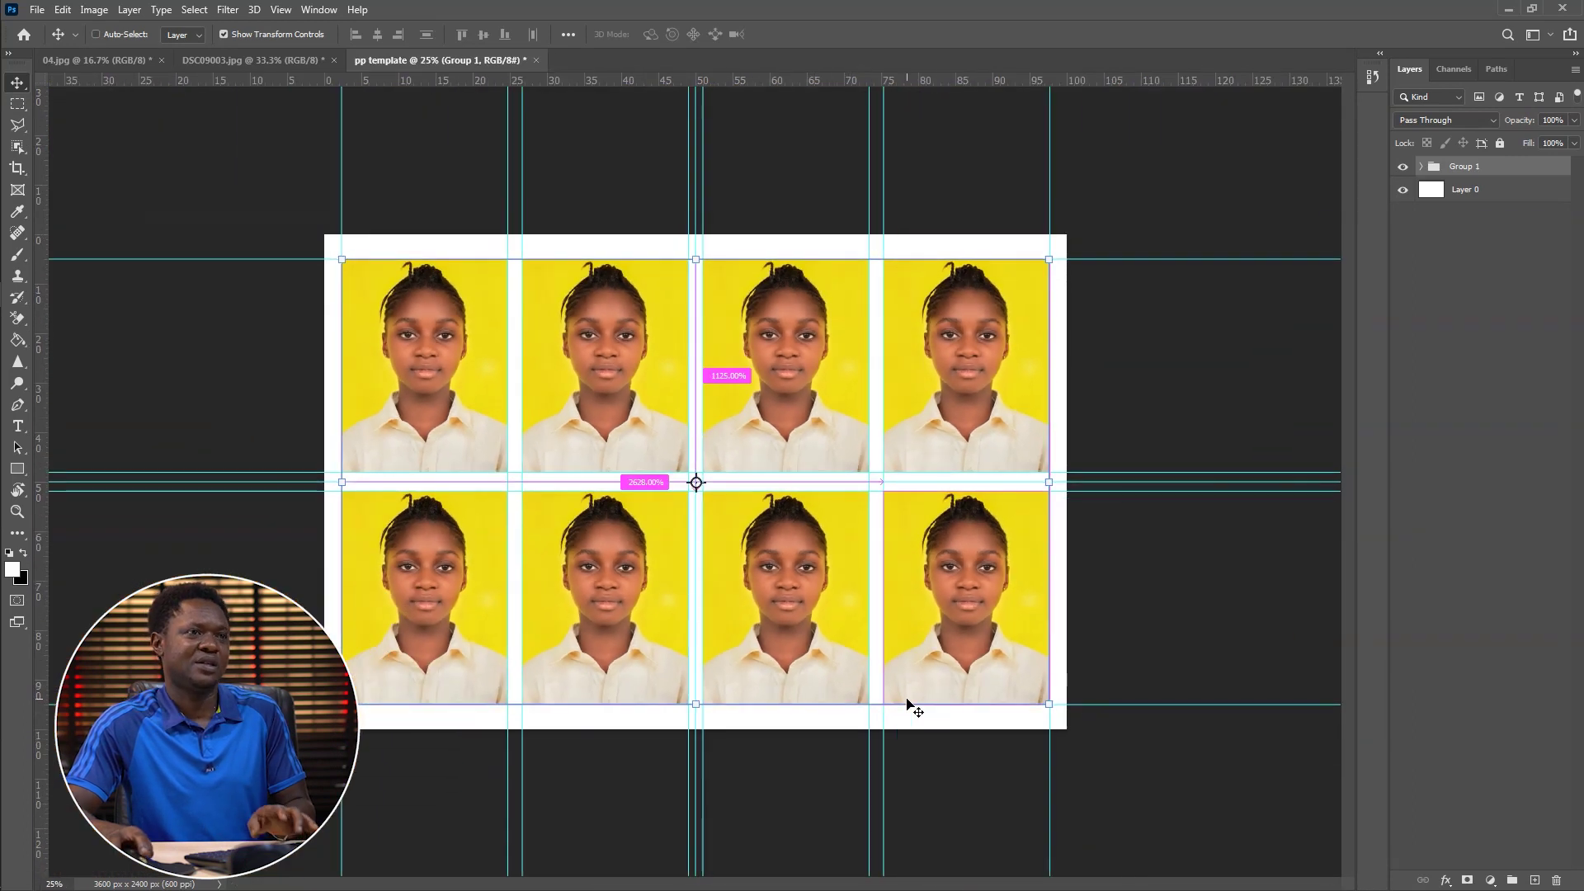
click(1402, 167)
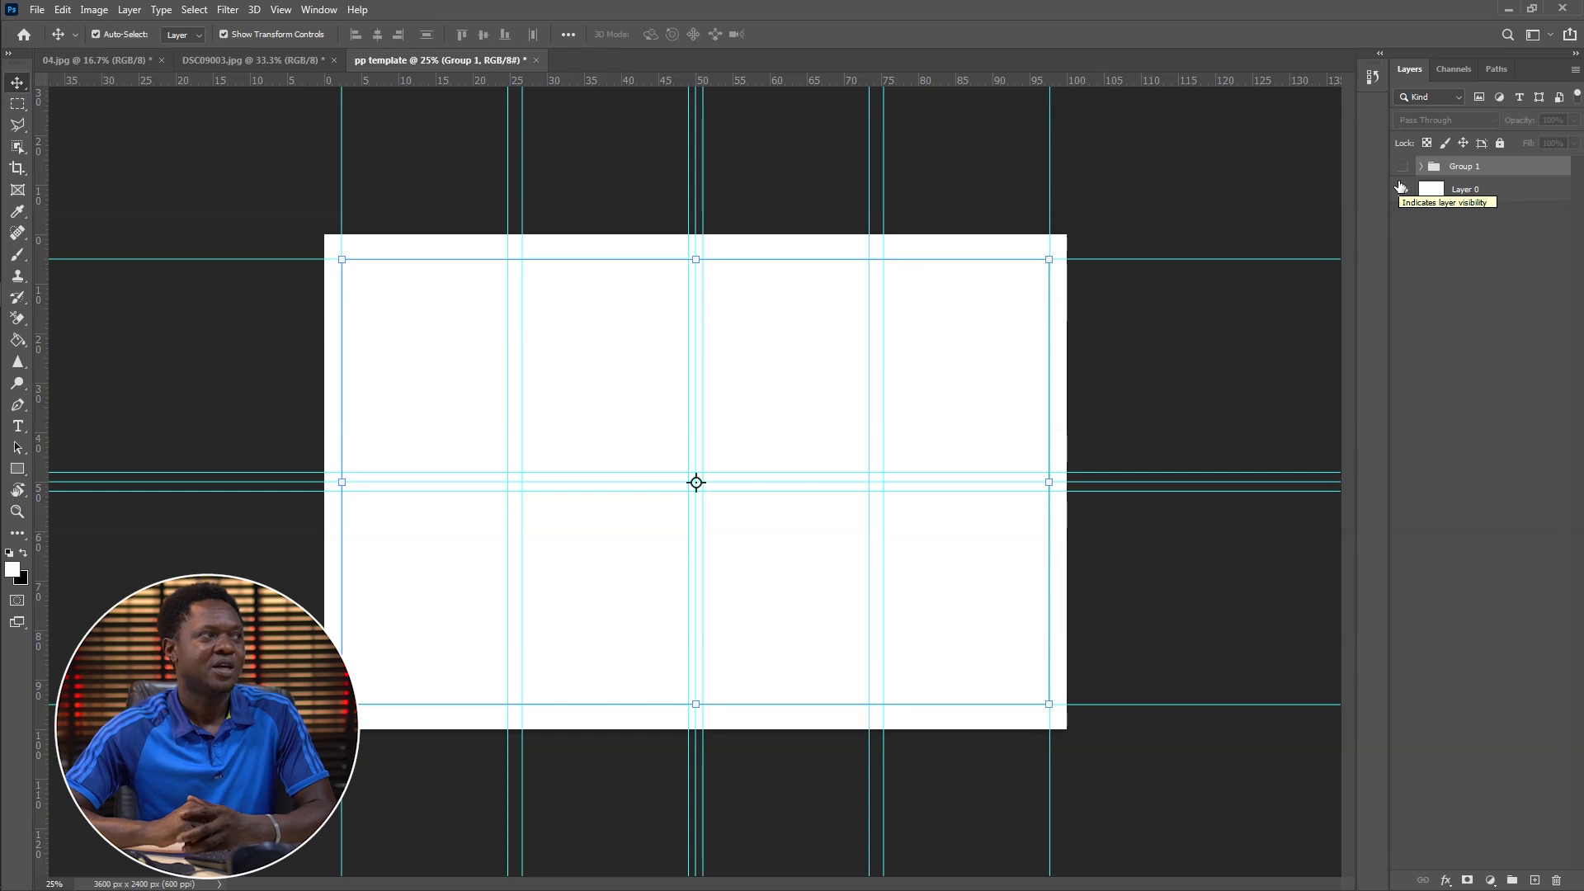
Step: Switch to the 04.jpg photo and frame the woman with the Crop tool at 3.5 in by 4.5 in, 230 px/in
click(84, 59)
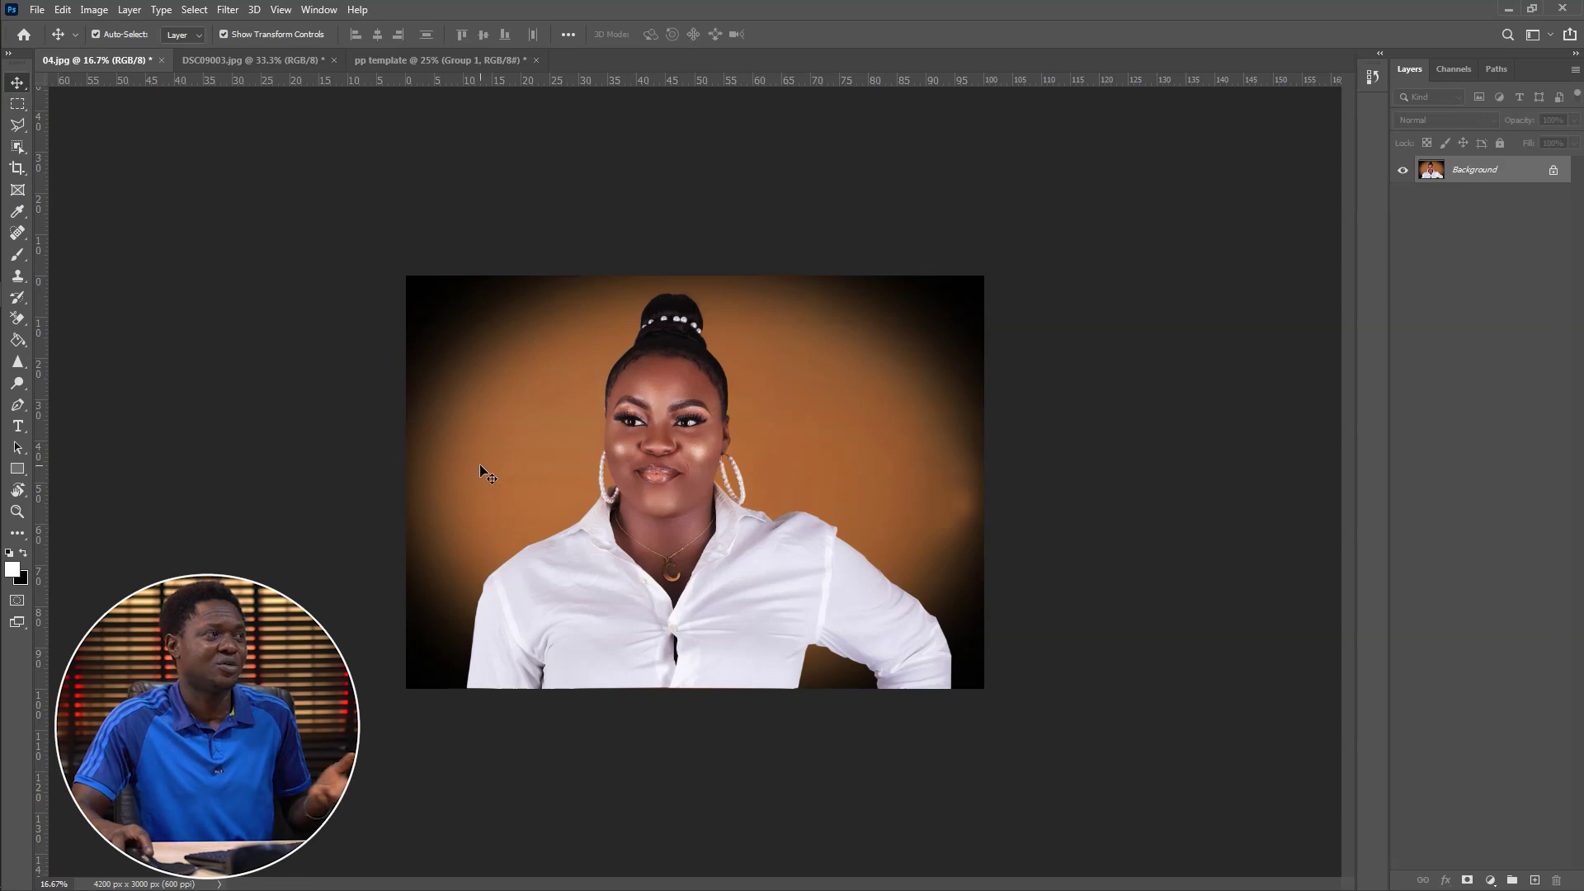
click(18, 168)
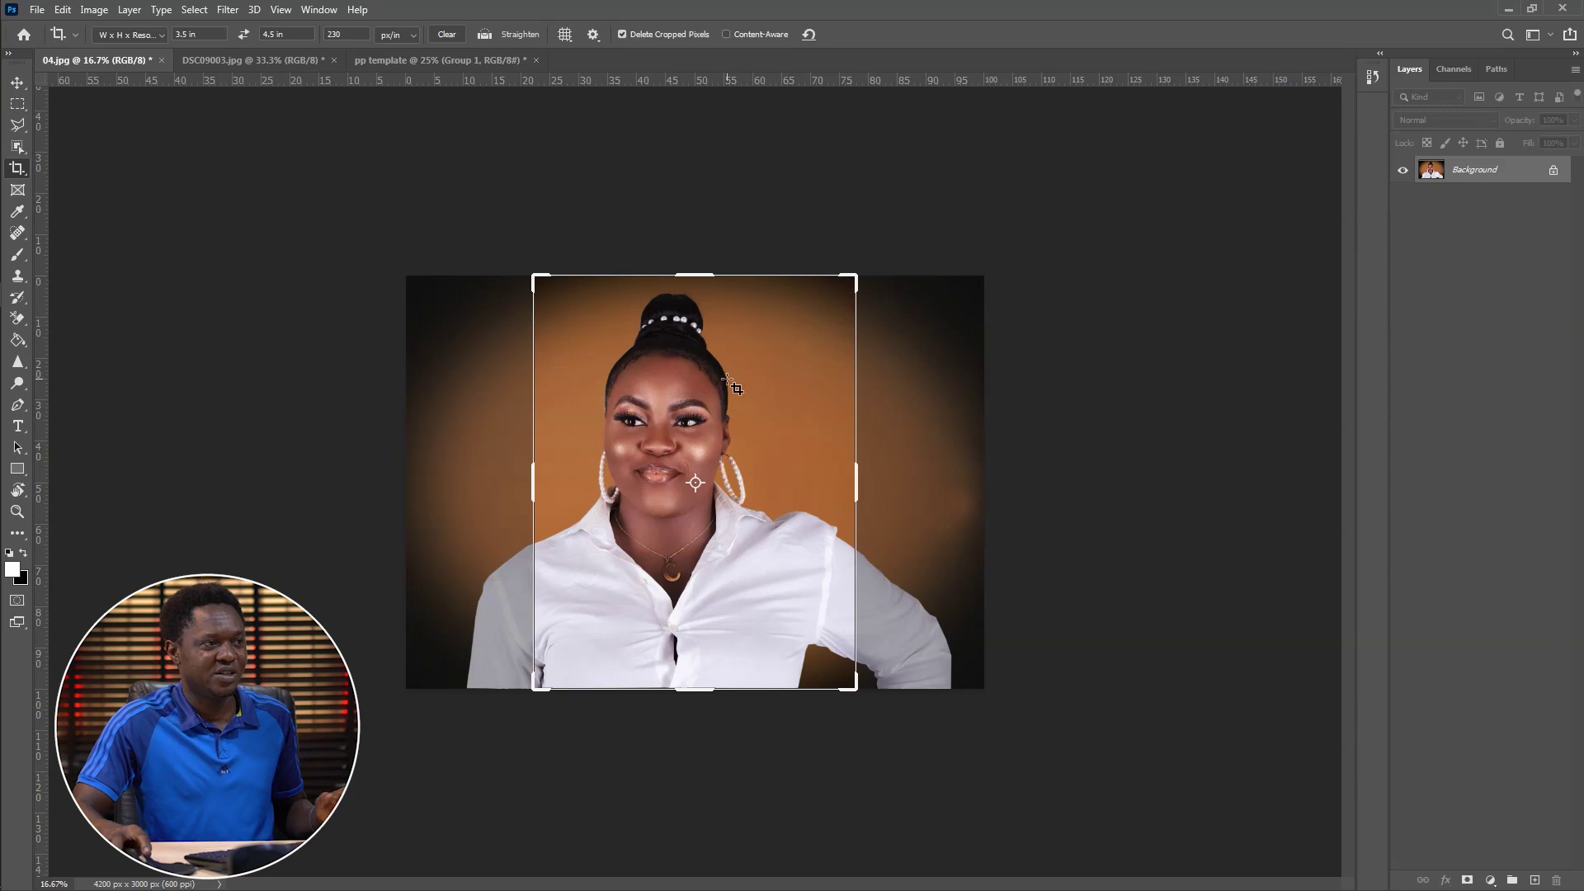
mouse_move(698, 402)
mouse_down()
mouse_move(683, 428)
mouse_move(721, 433)
mouse_move(704, 426)
mouse_up()
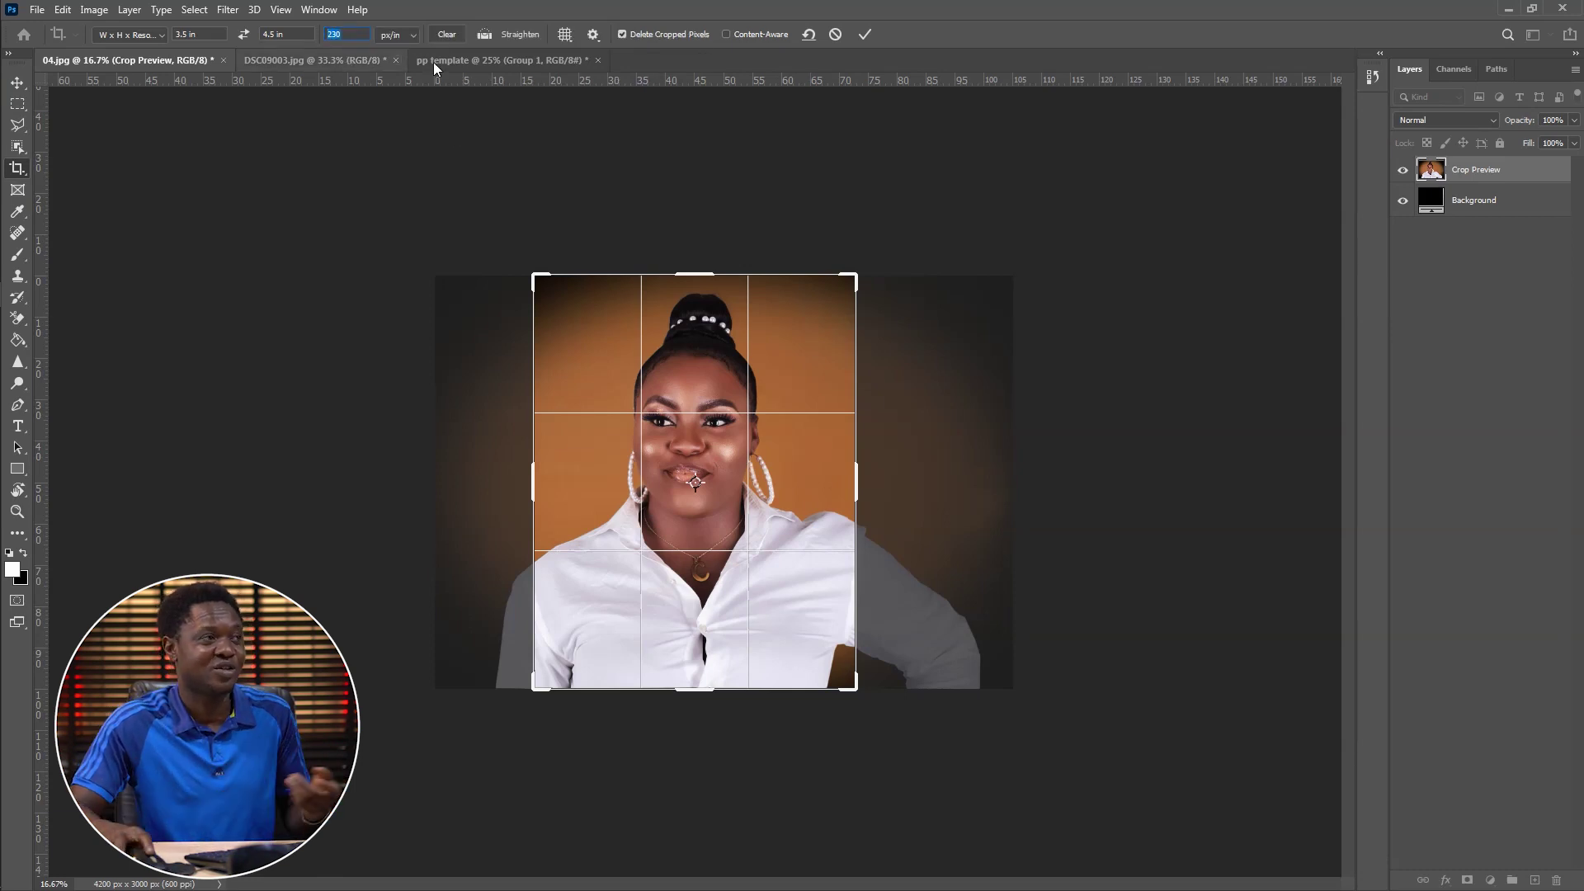
click(492, 61)
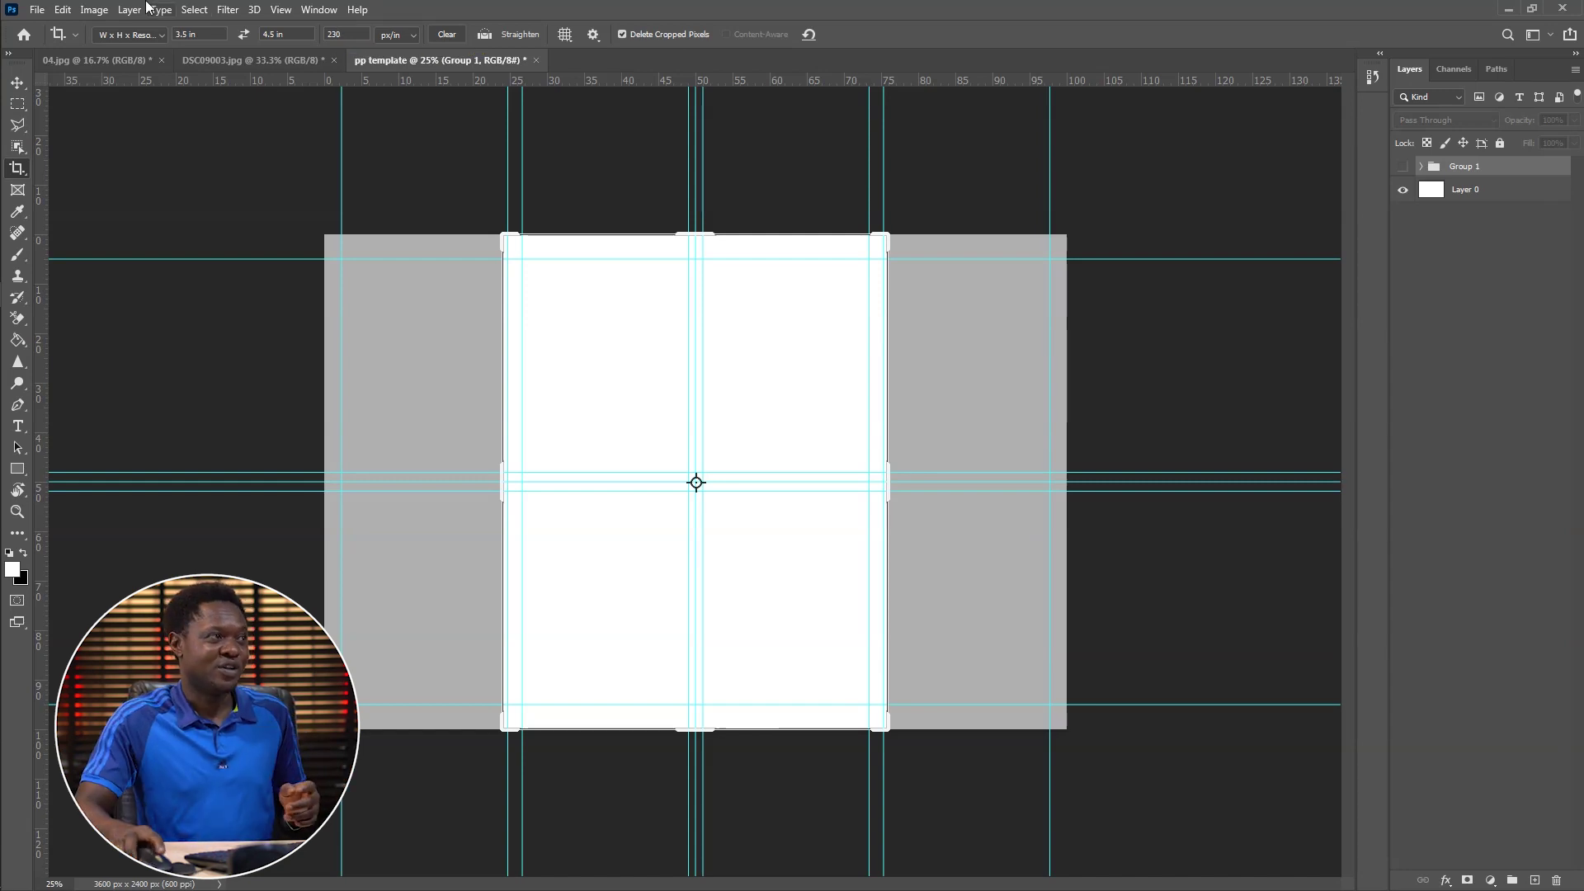
click(111, 61)
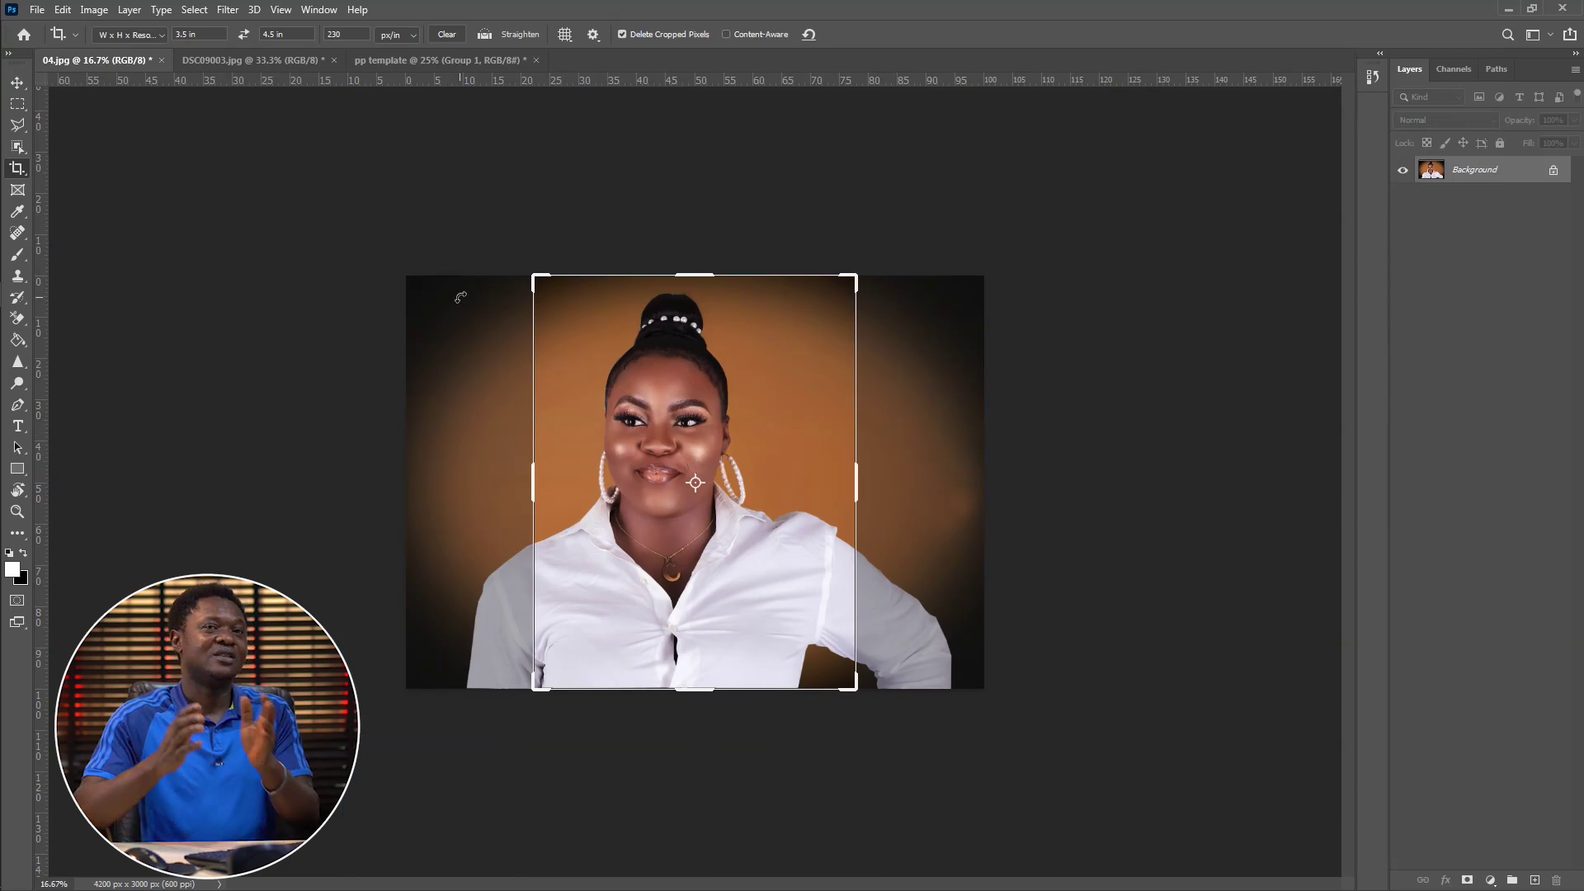
click(252, 60)
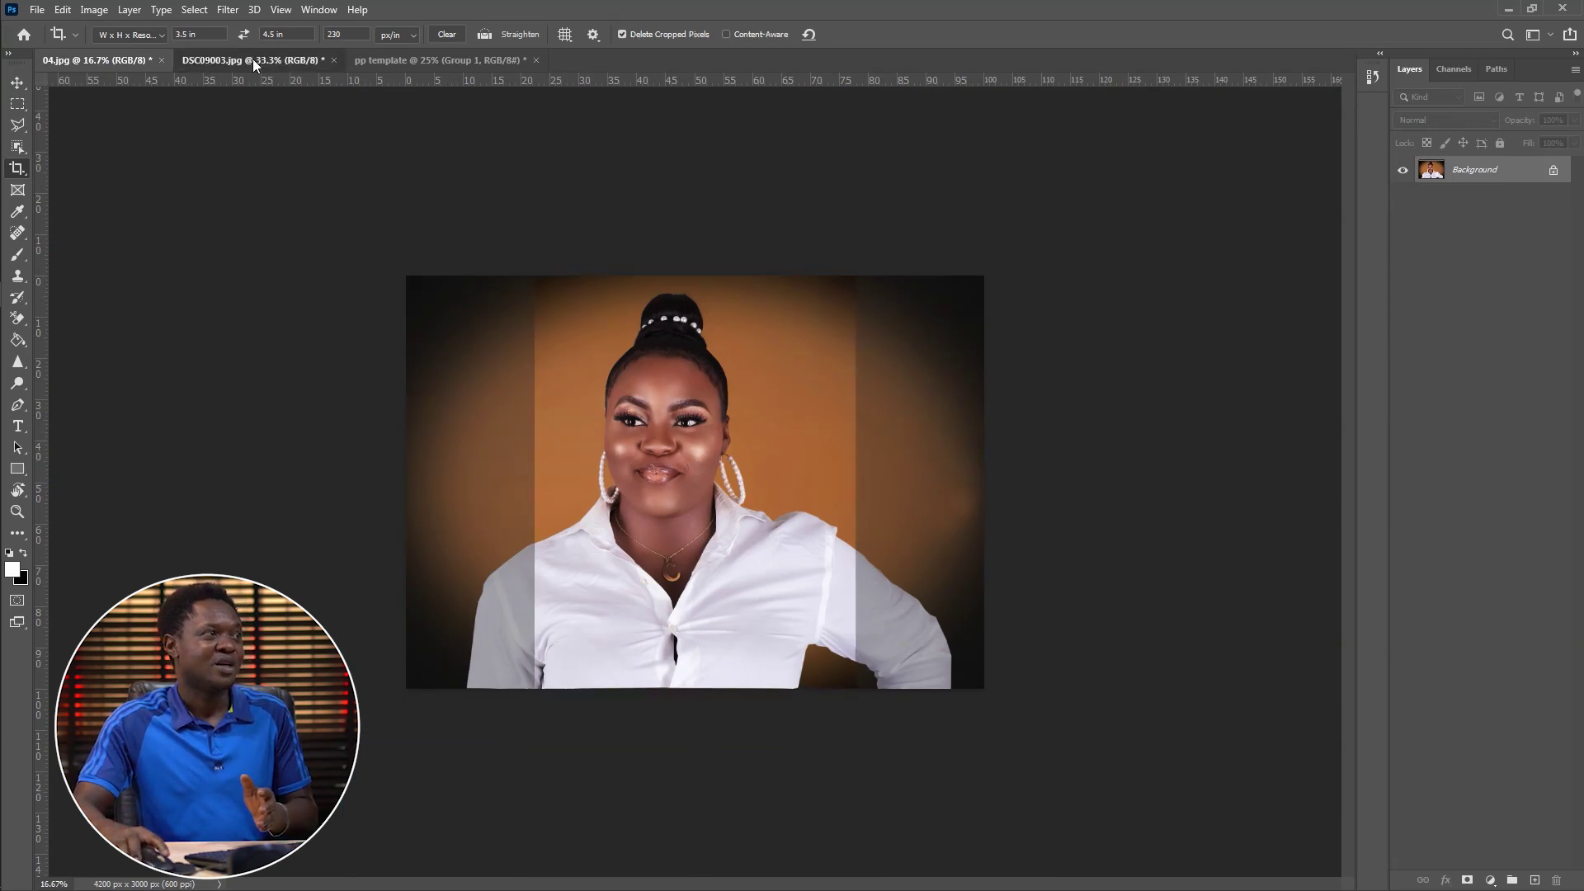
click(416, 60)
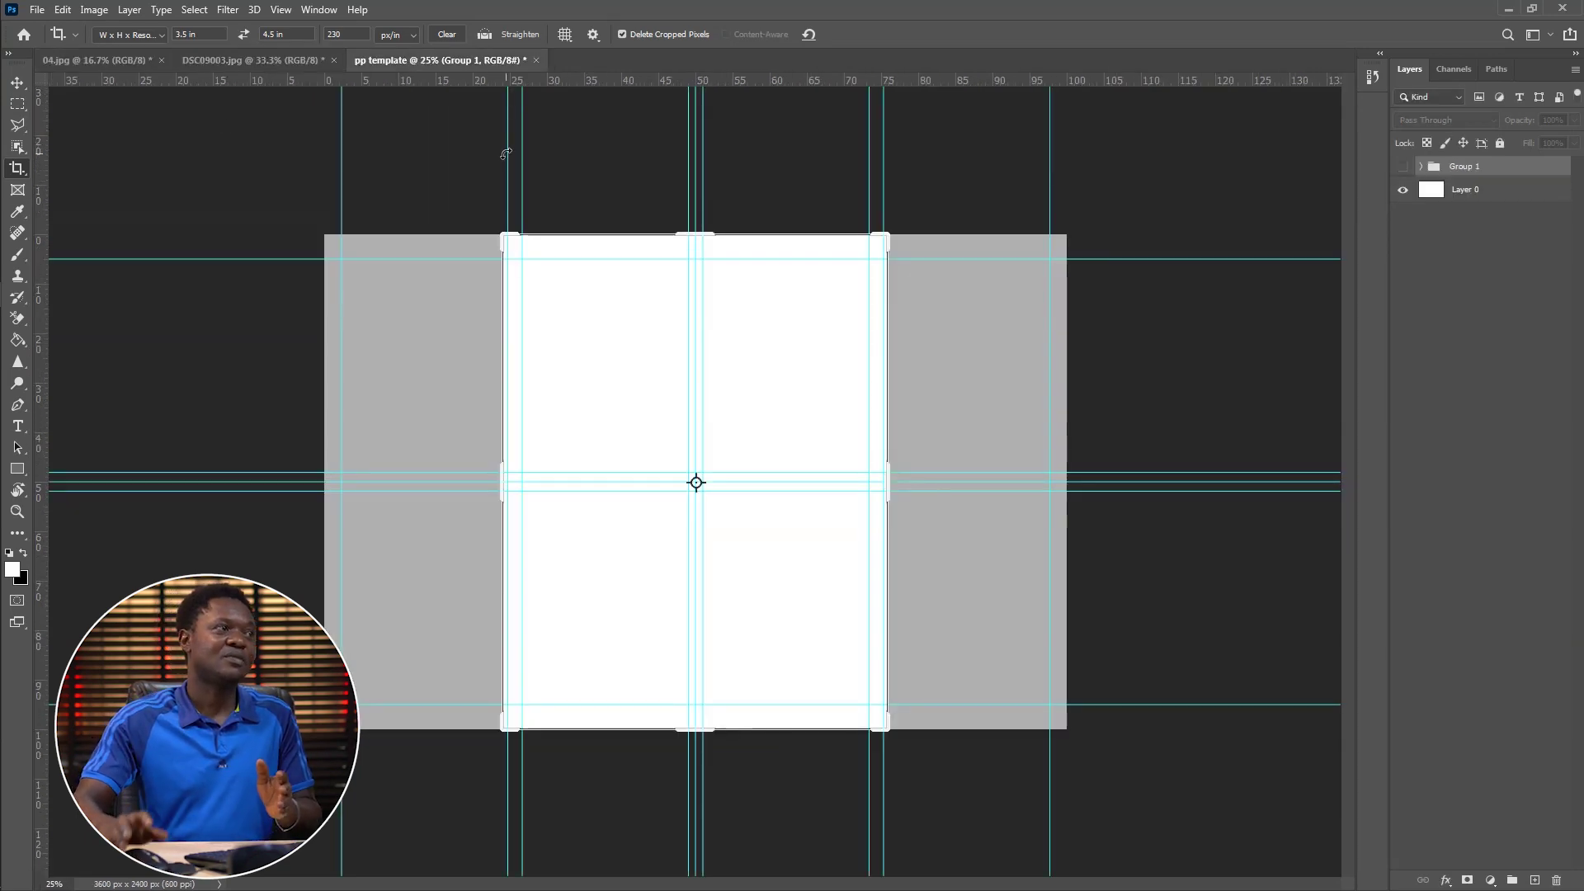
click(210, 58)
click(98, 60)
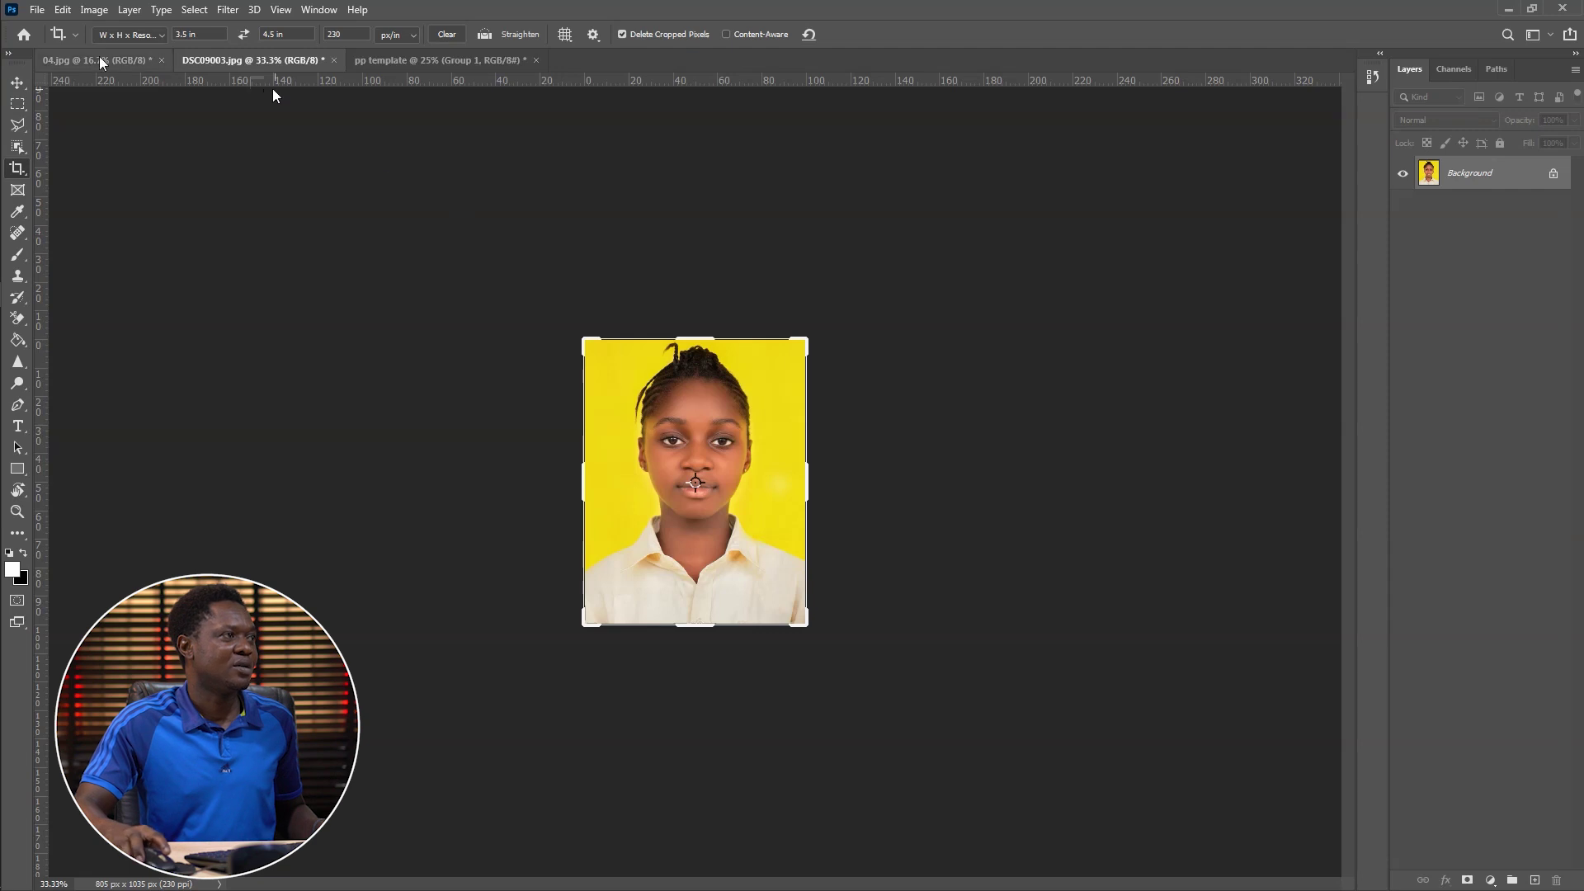
Step: Centre the woman within the crop frame of 04.jpg and crop the photo to 3.5 in by 4.5 in
drag(699, 481, 714, 455)
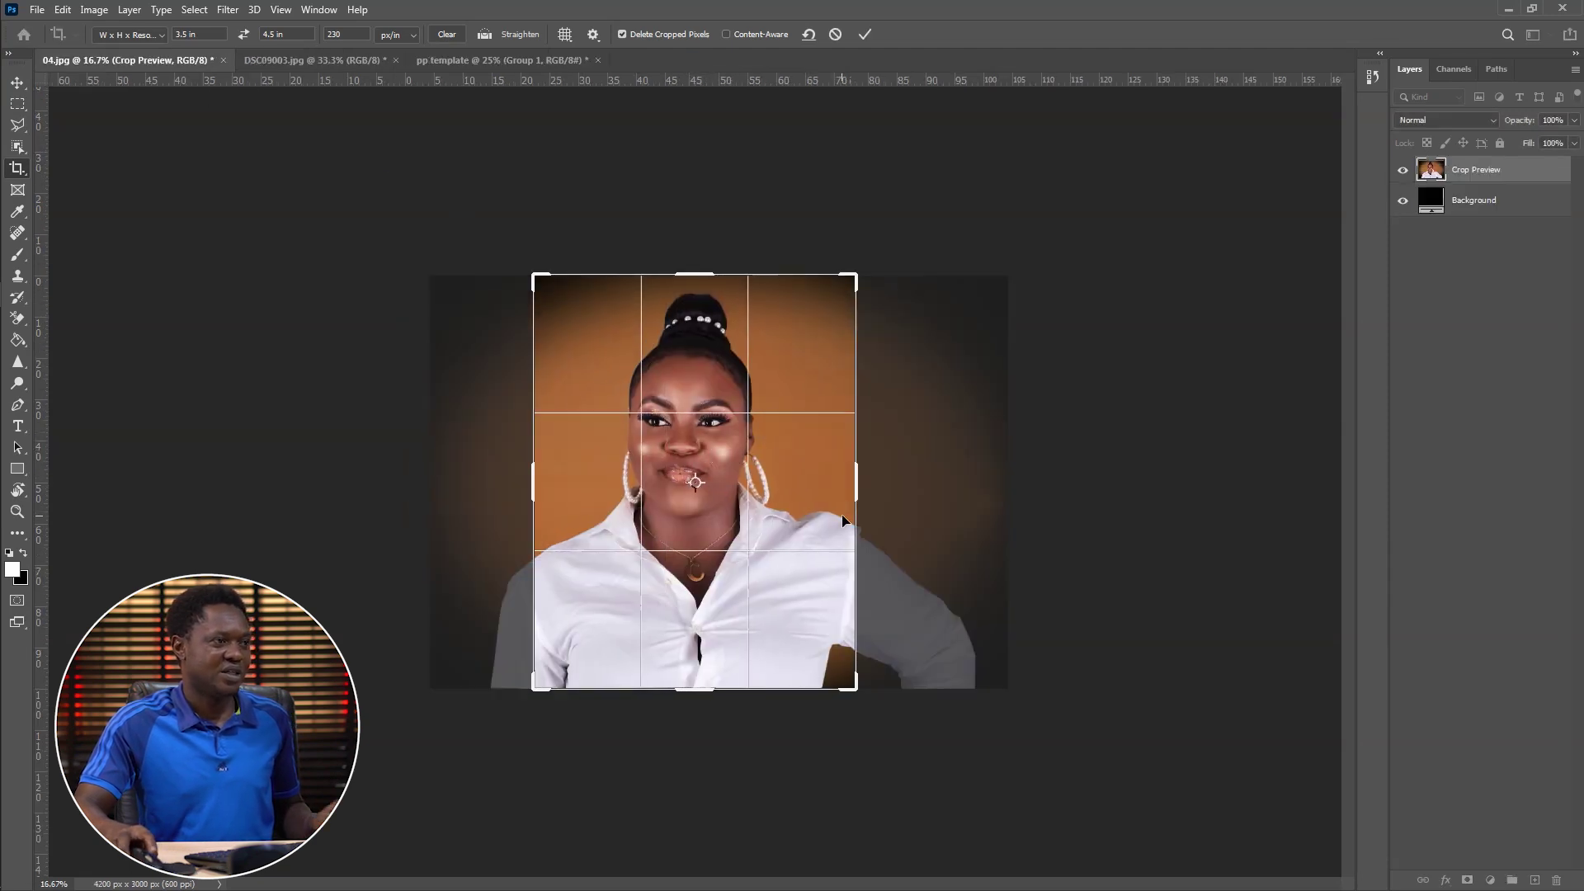
key(Return)
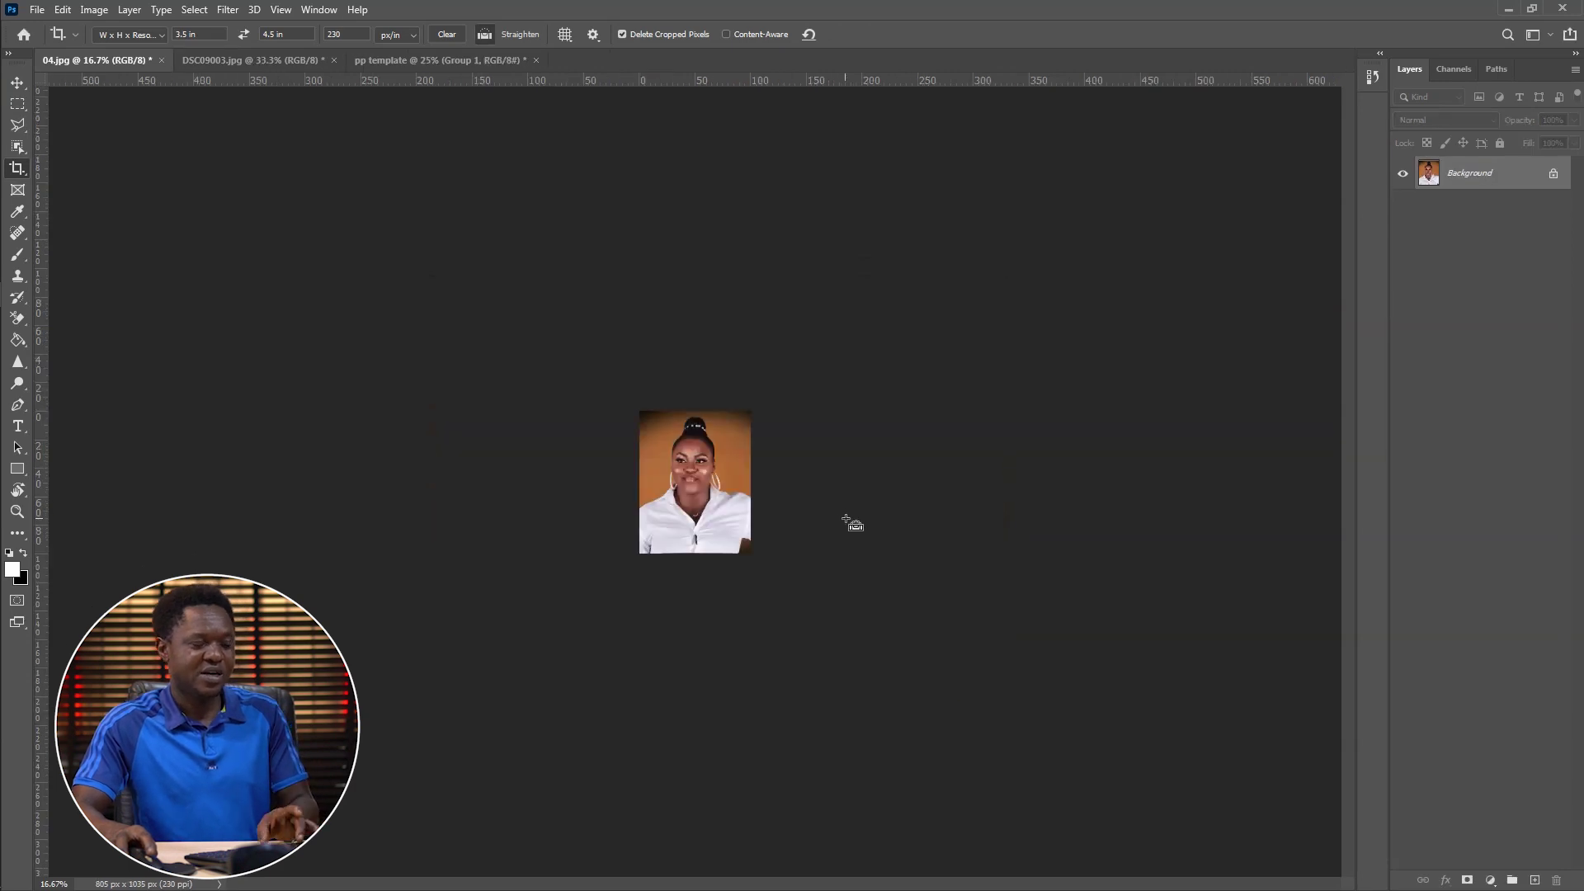
key(ctrl+plus)
key(ctrl+plus)
key(ctrl+plus)
key(ctrl+plus)
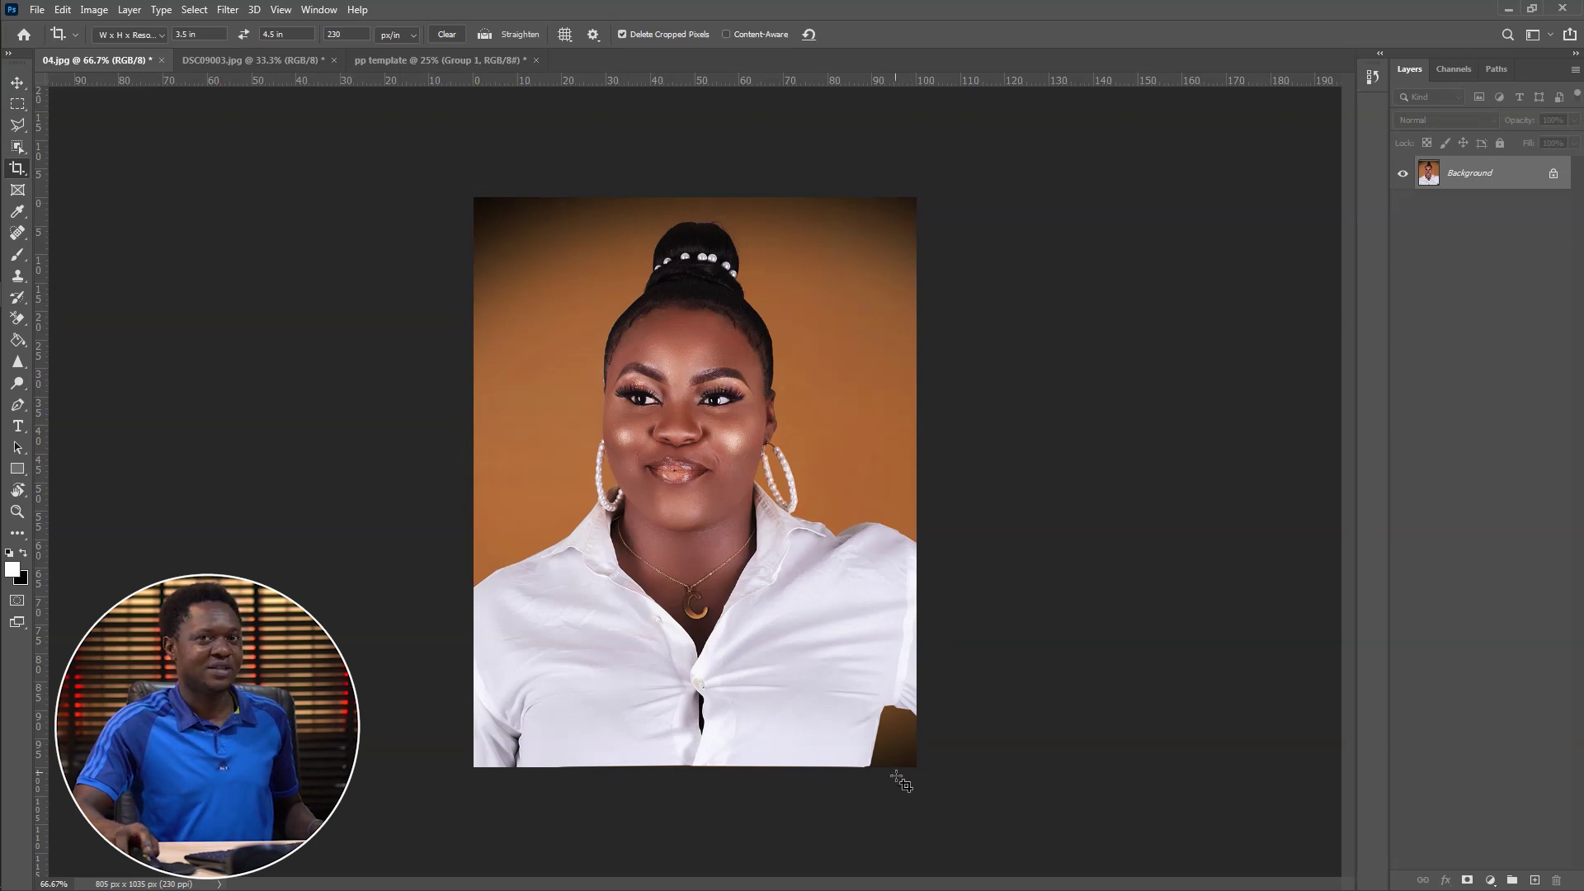
Step: Copy the cropped portrait into the pp template document and fit it between the guides of the first cell in the upper row
click(16, 83)
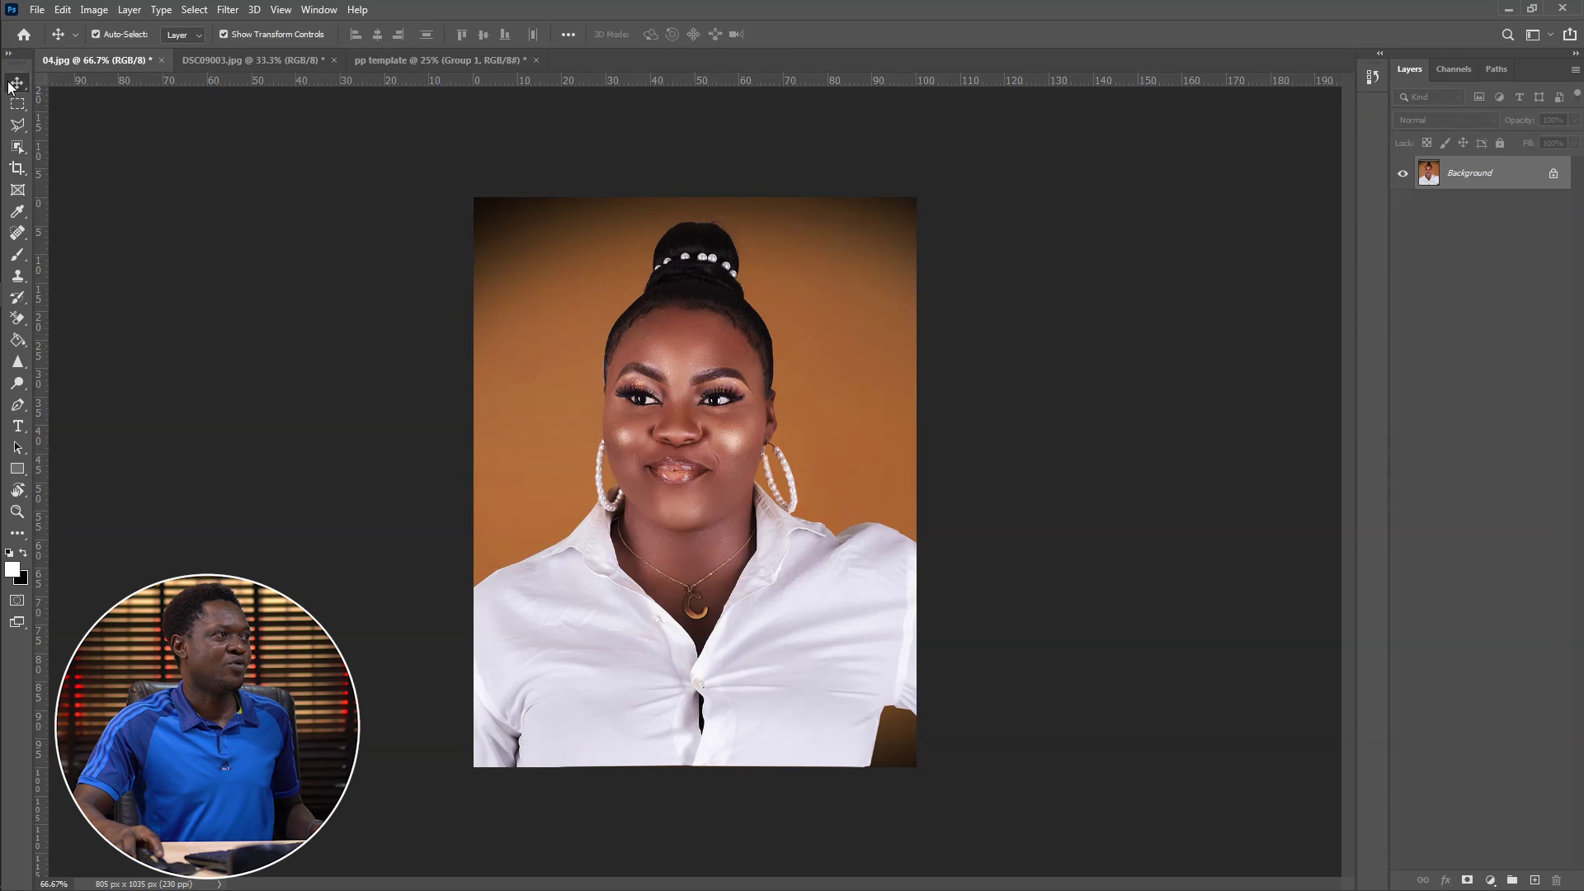
drag(606, 457, 690, 529)
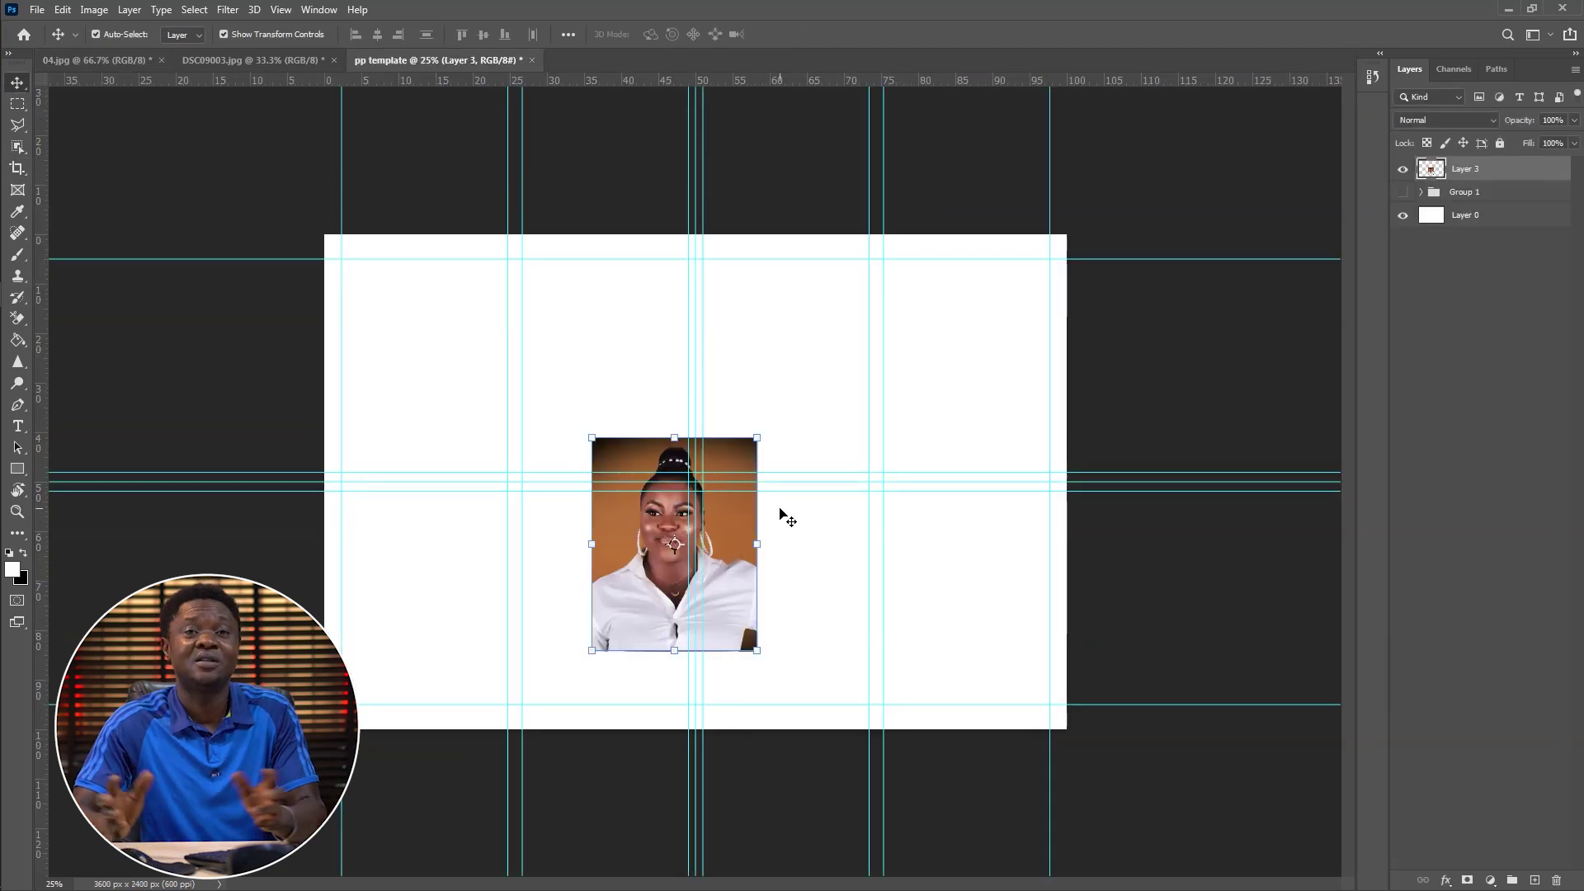
drag(632, 513, 383, 337)
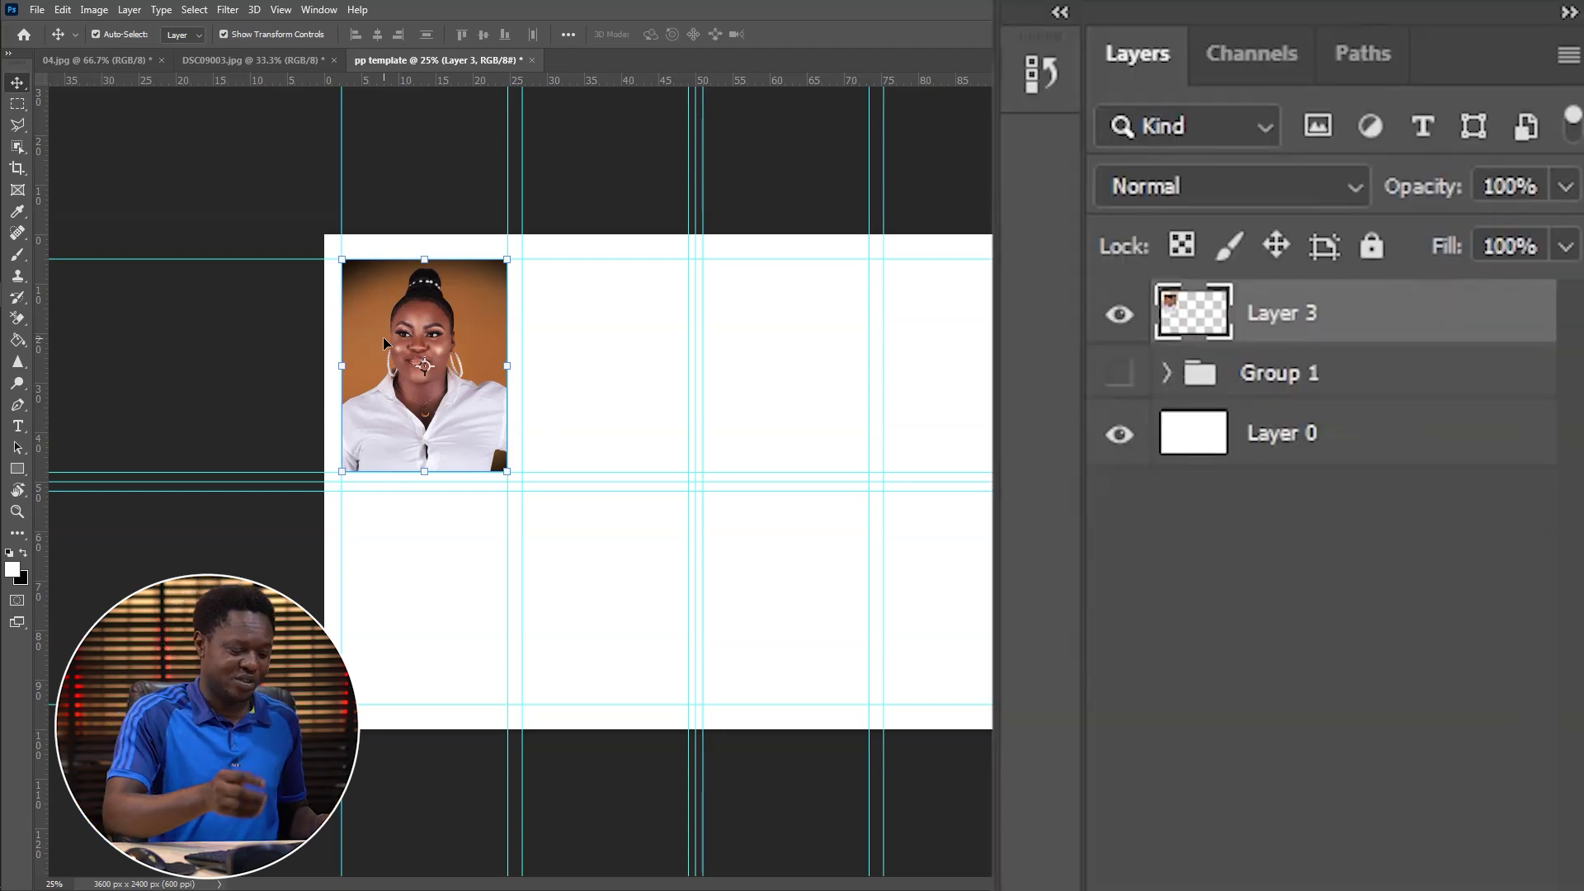
Step: Duplicate the new portrait layer seven times
key(ctrl)
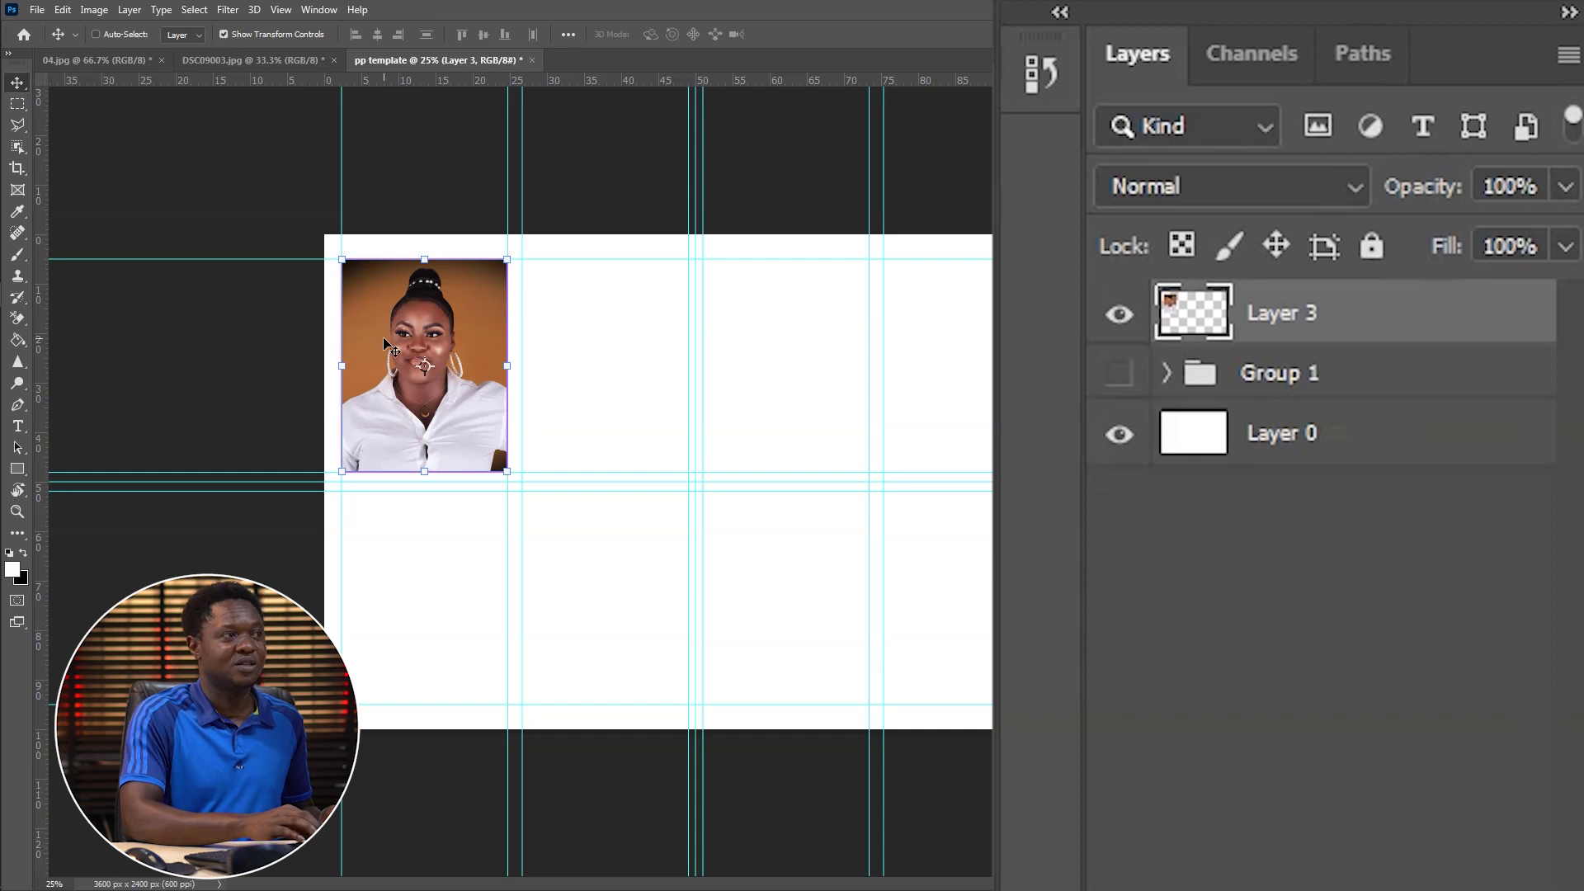
key(ctrl+j)
key(ctrl+j)
key(ctrl+j)
key(ctrl+j)
key(ctrl+j)
key(ctrl+j)
key(ctrl+j)
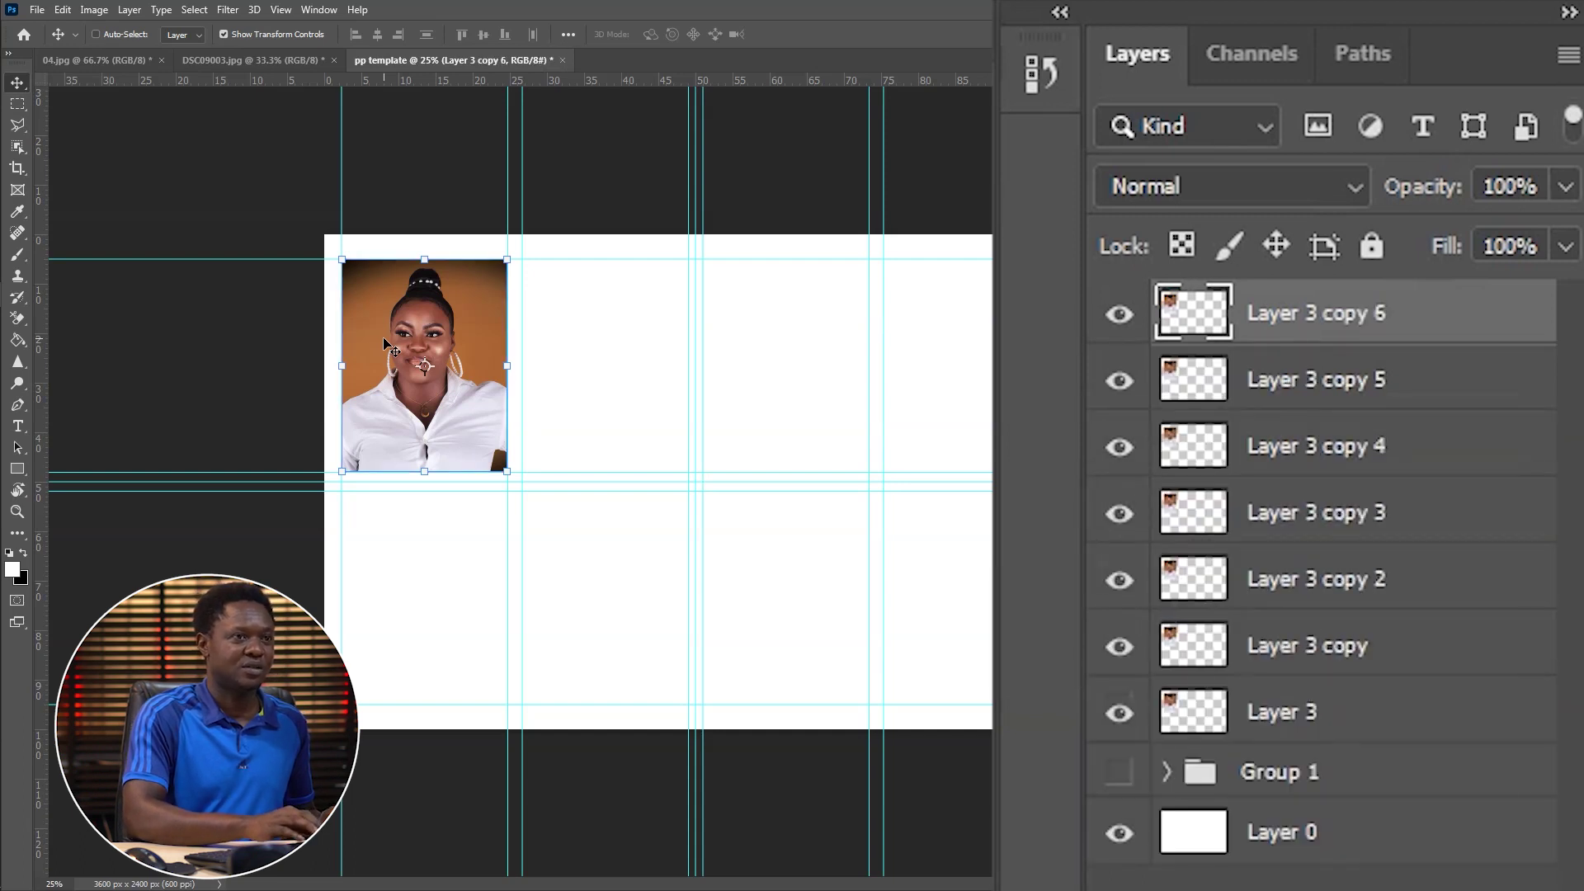
Step: Move the duplicated portraits into the remaining template cells, aligning them with the guides to complete both rows
drag(445, 420, 794, 434)
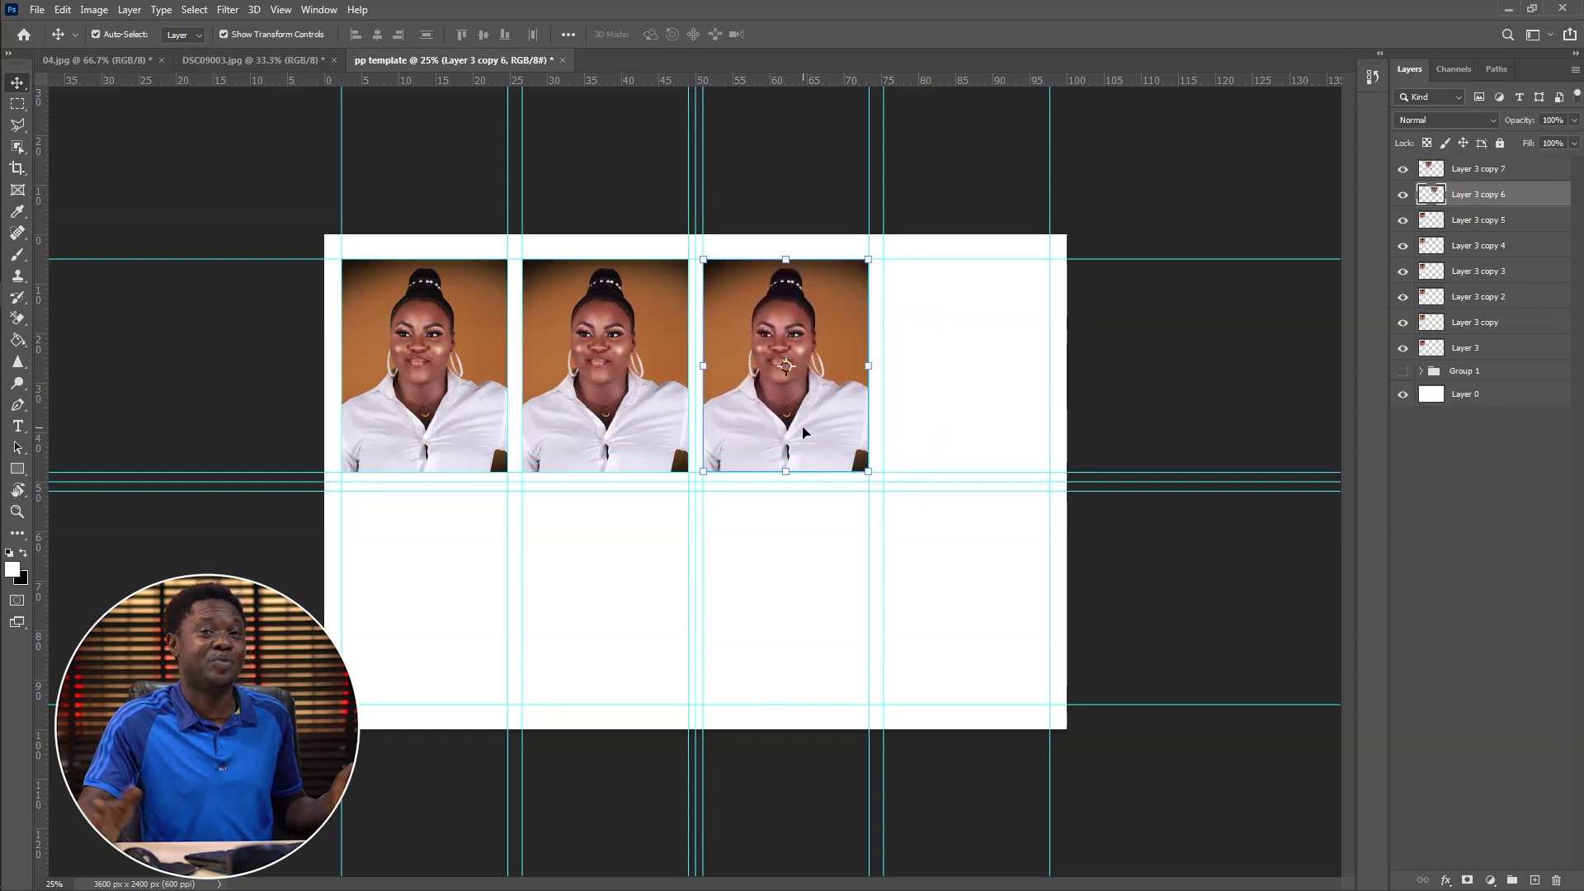
drag(425, 386, 968, 378)
drag(438, 378, 438, 610)
drag(409, 406, 764, 642)
drag(409, 399, 952, 628)
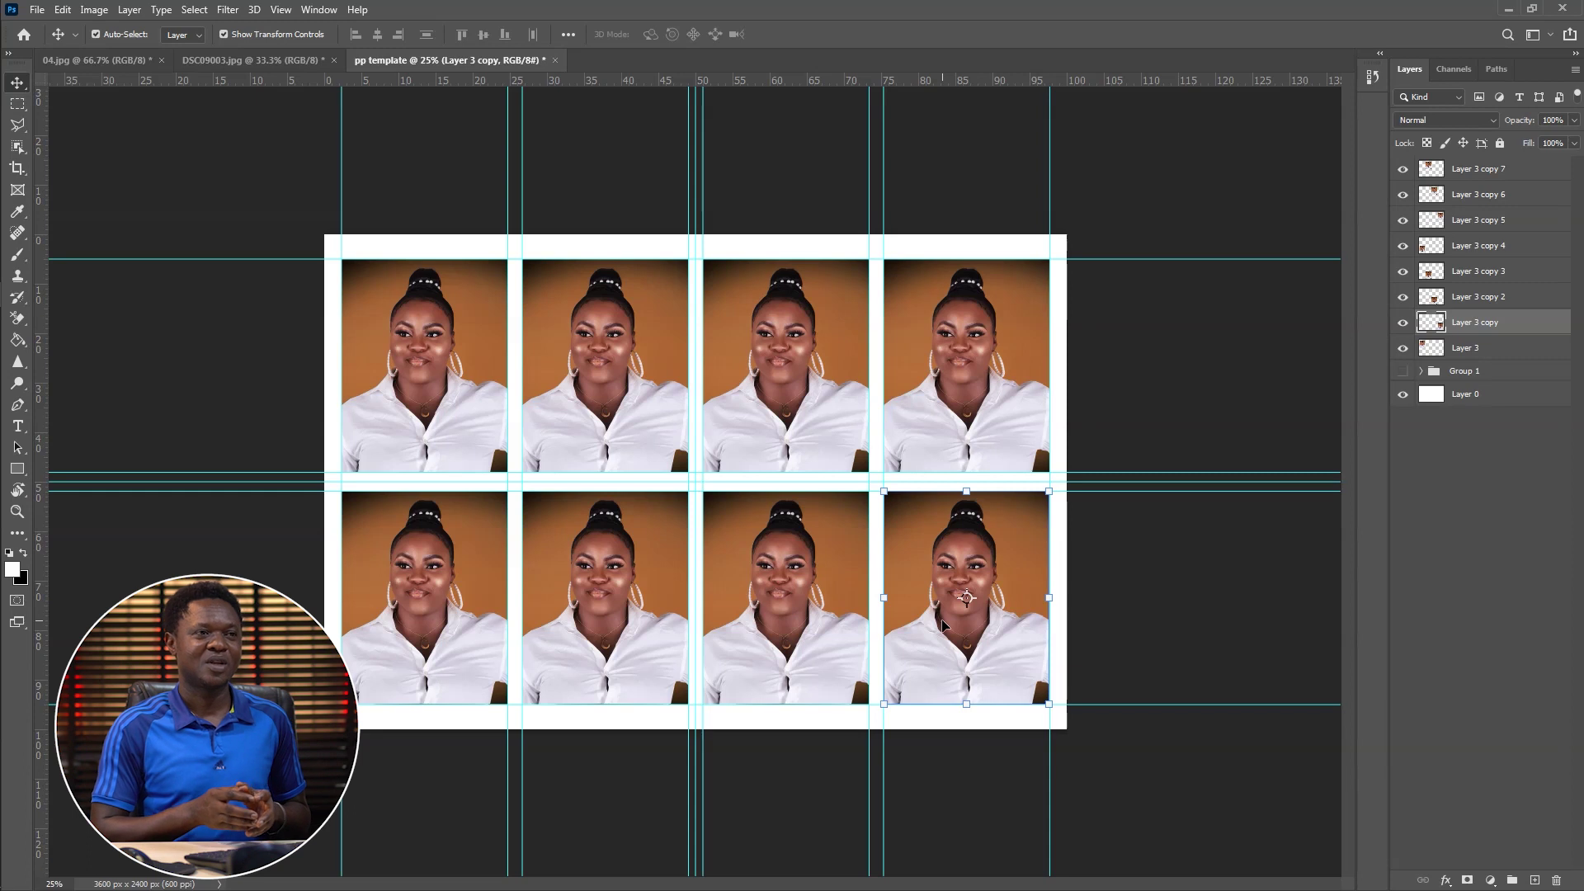
Step: Group the eight new portrait layers, then hide that group and show Group 1 in its place
click(1451, 348)
shift+click(1448, 172)
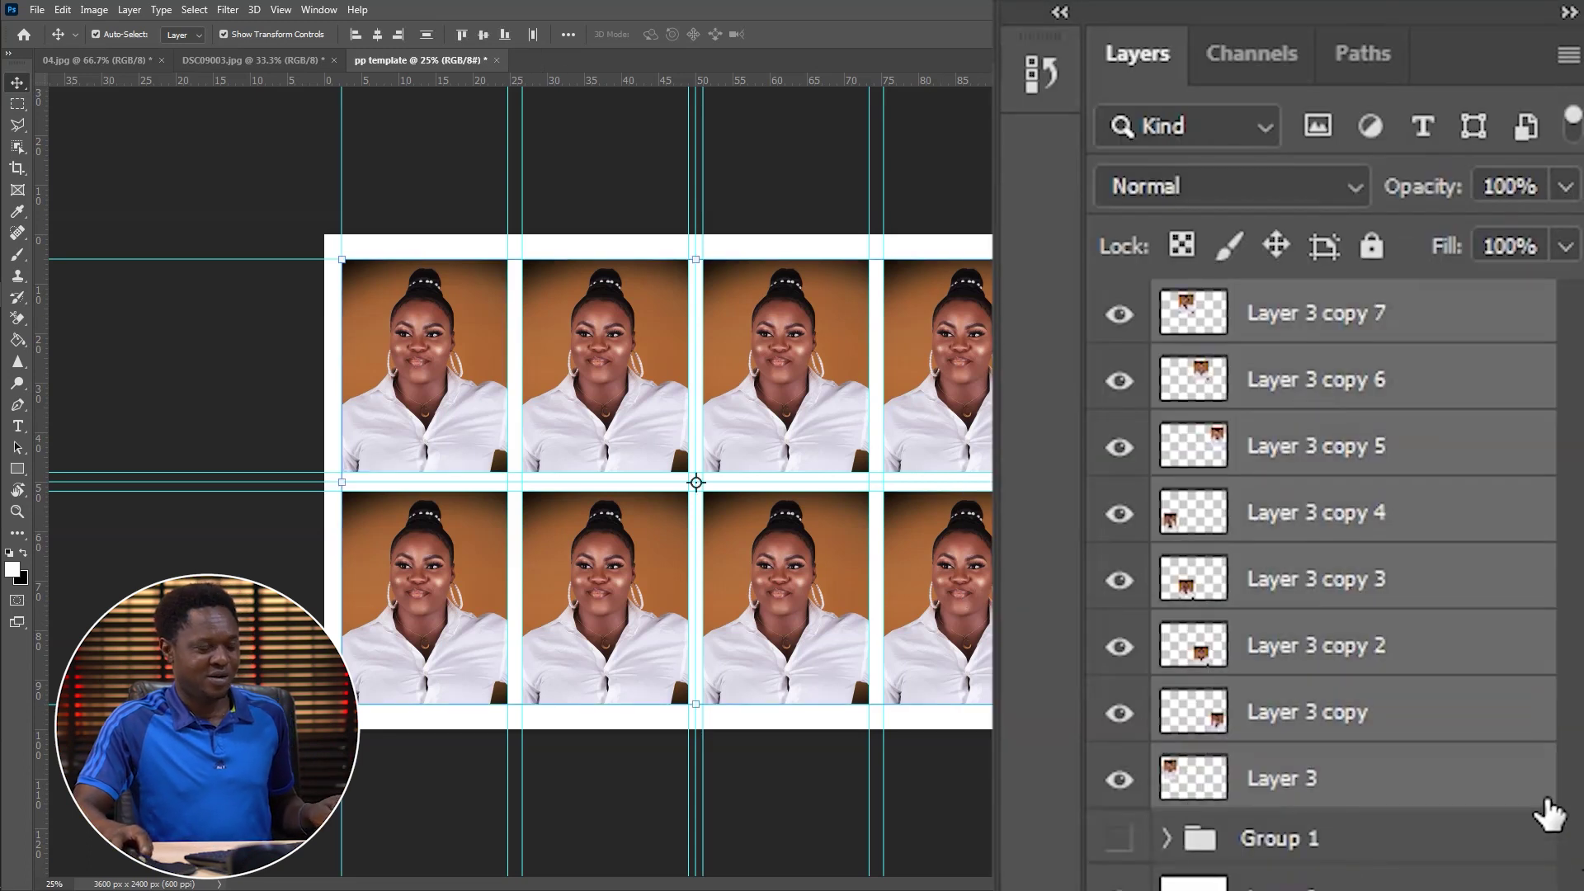
key(ctrl+g)
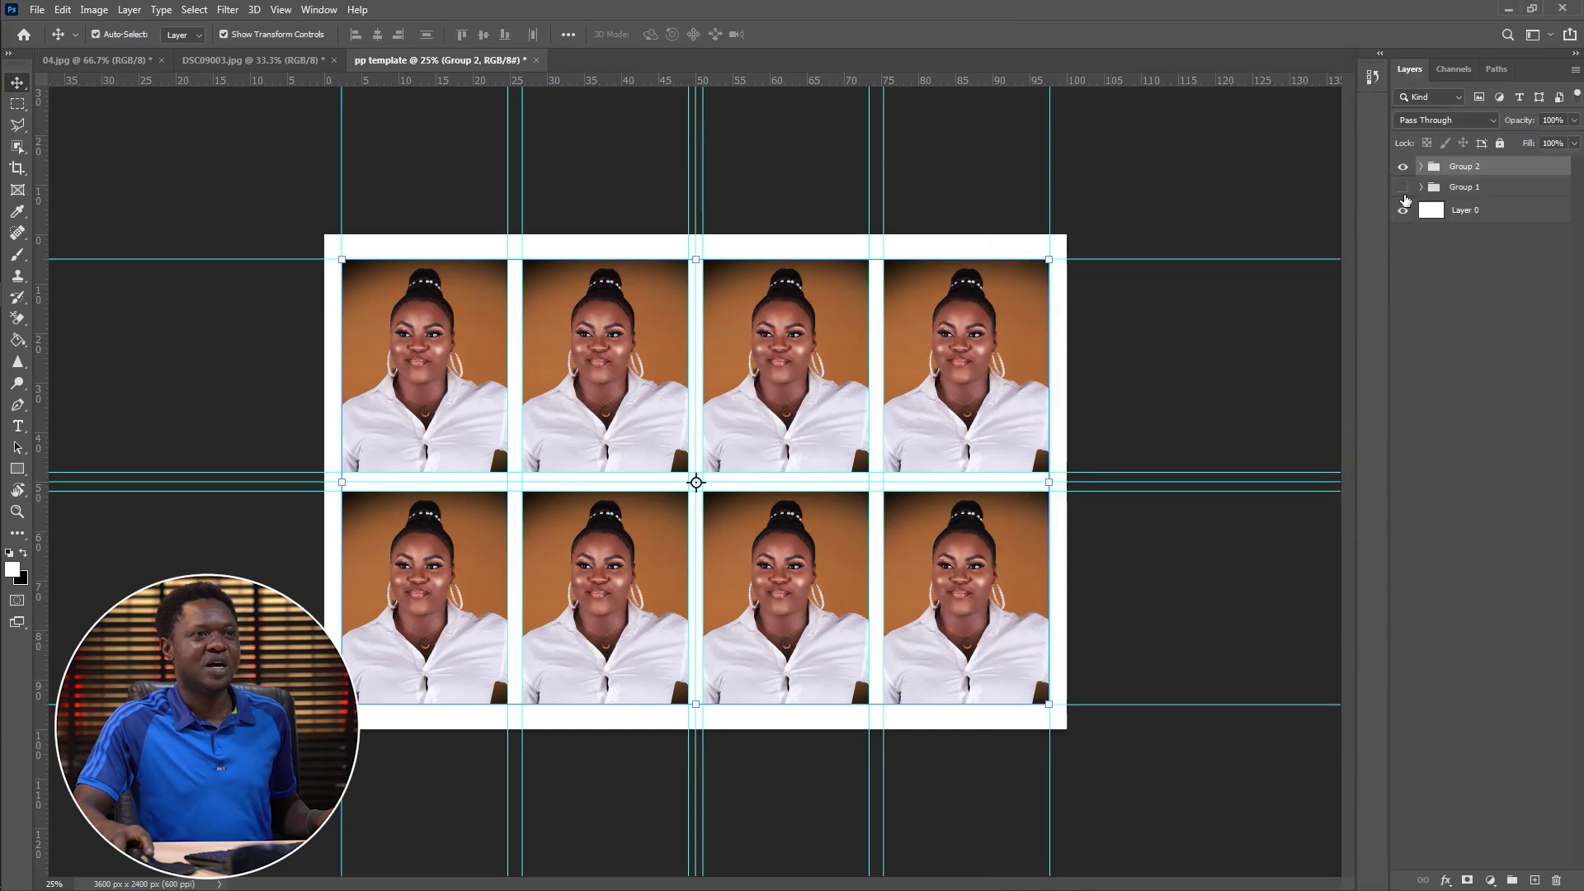
click(1403, 168)
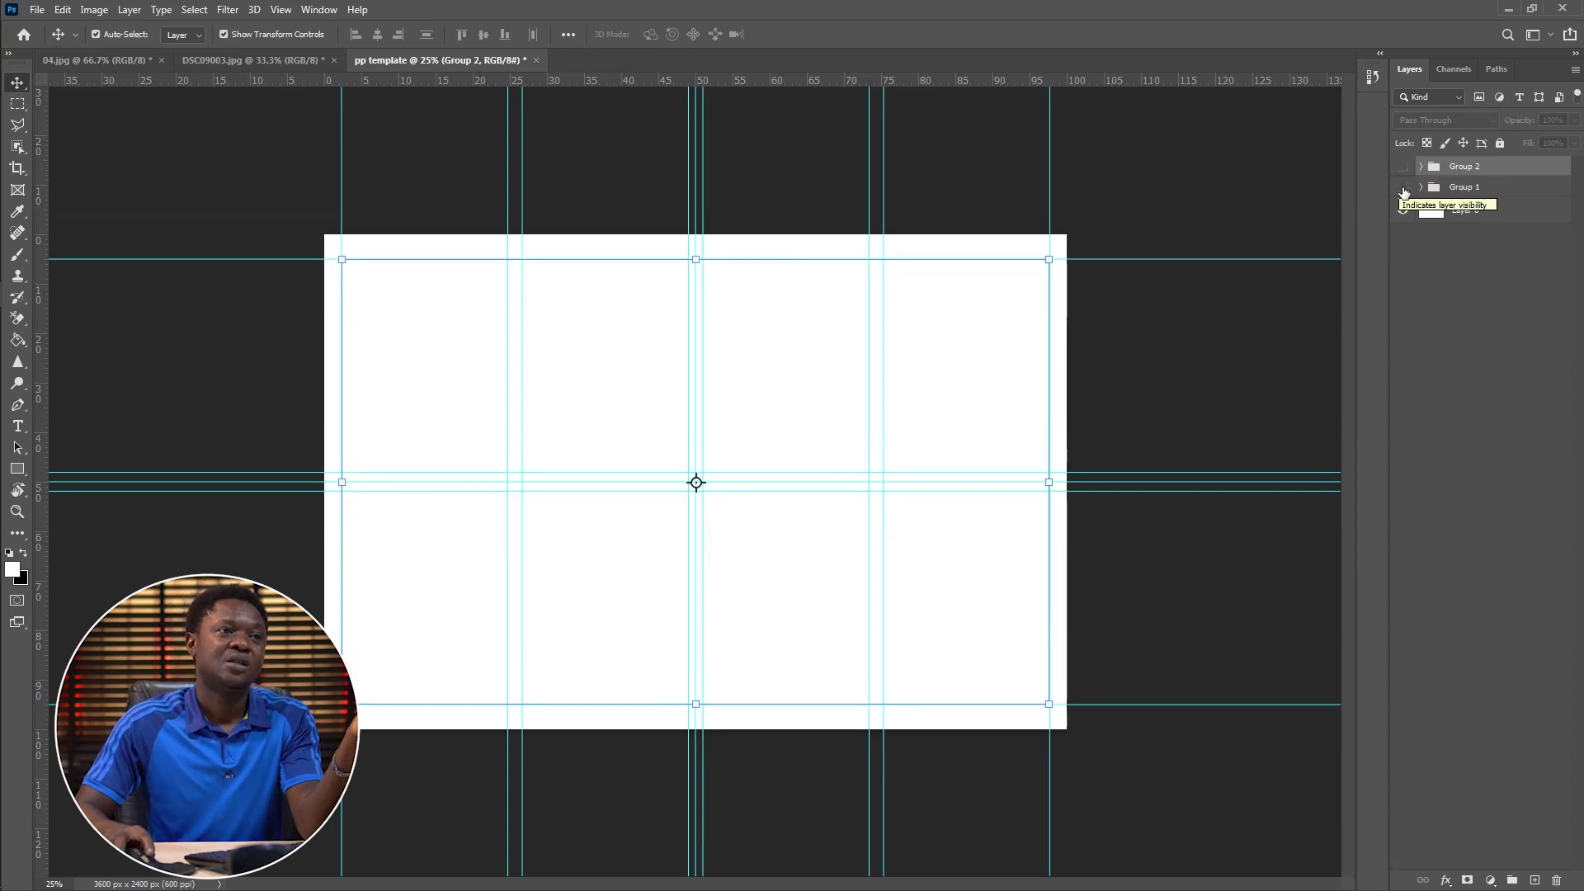
click(1403, 190)
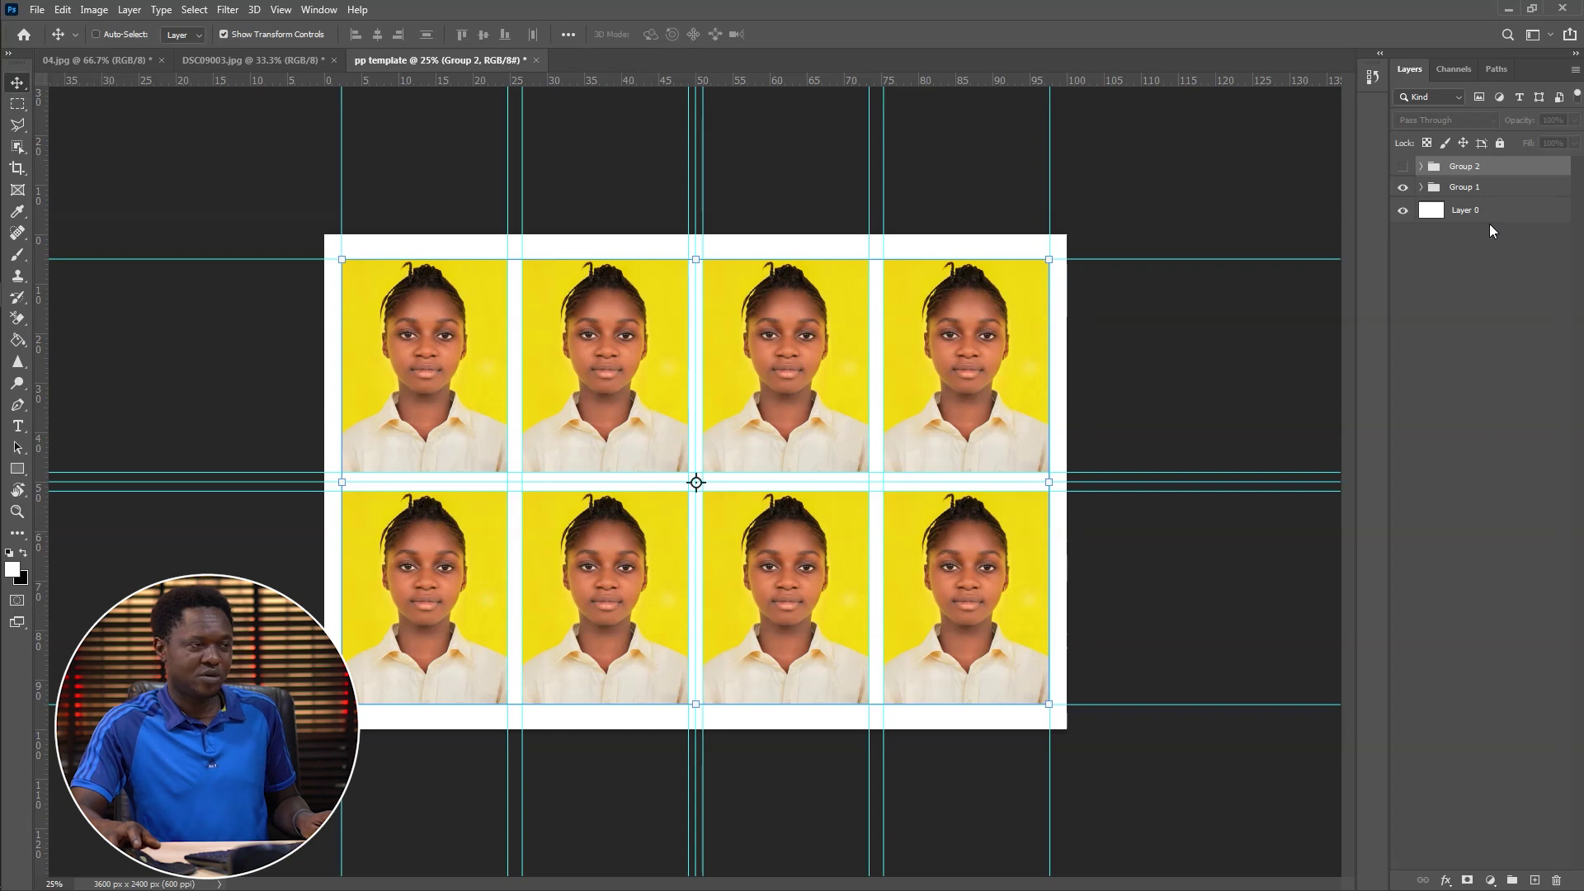
Step: Save the document to the computer's Desktop as the Photoshop file pp template, with Maximize Compatibility enabled
key(ctrl+s)
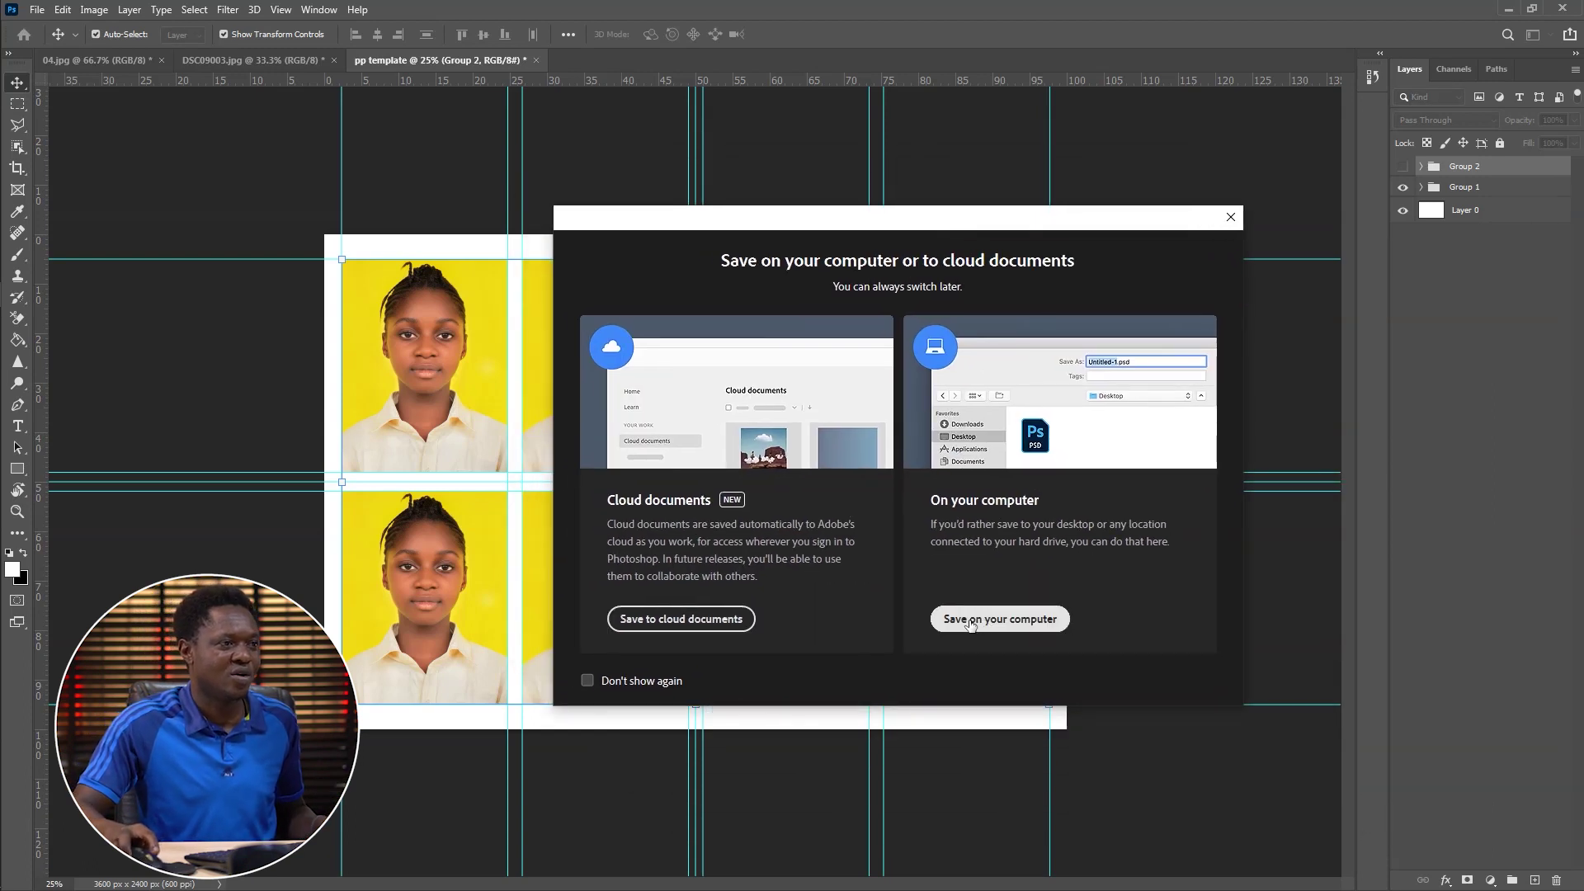
click(1005, 624)
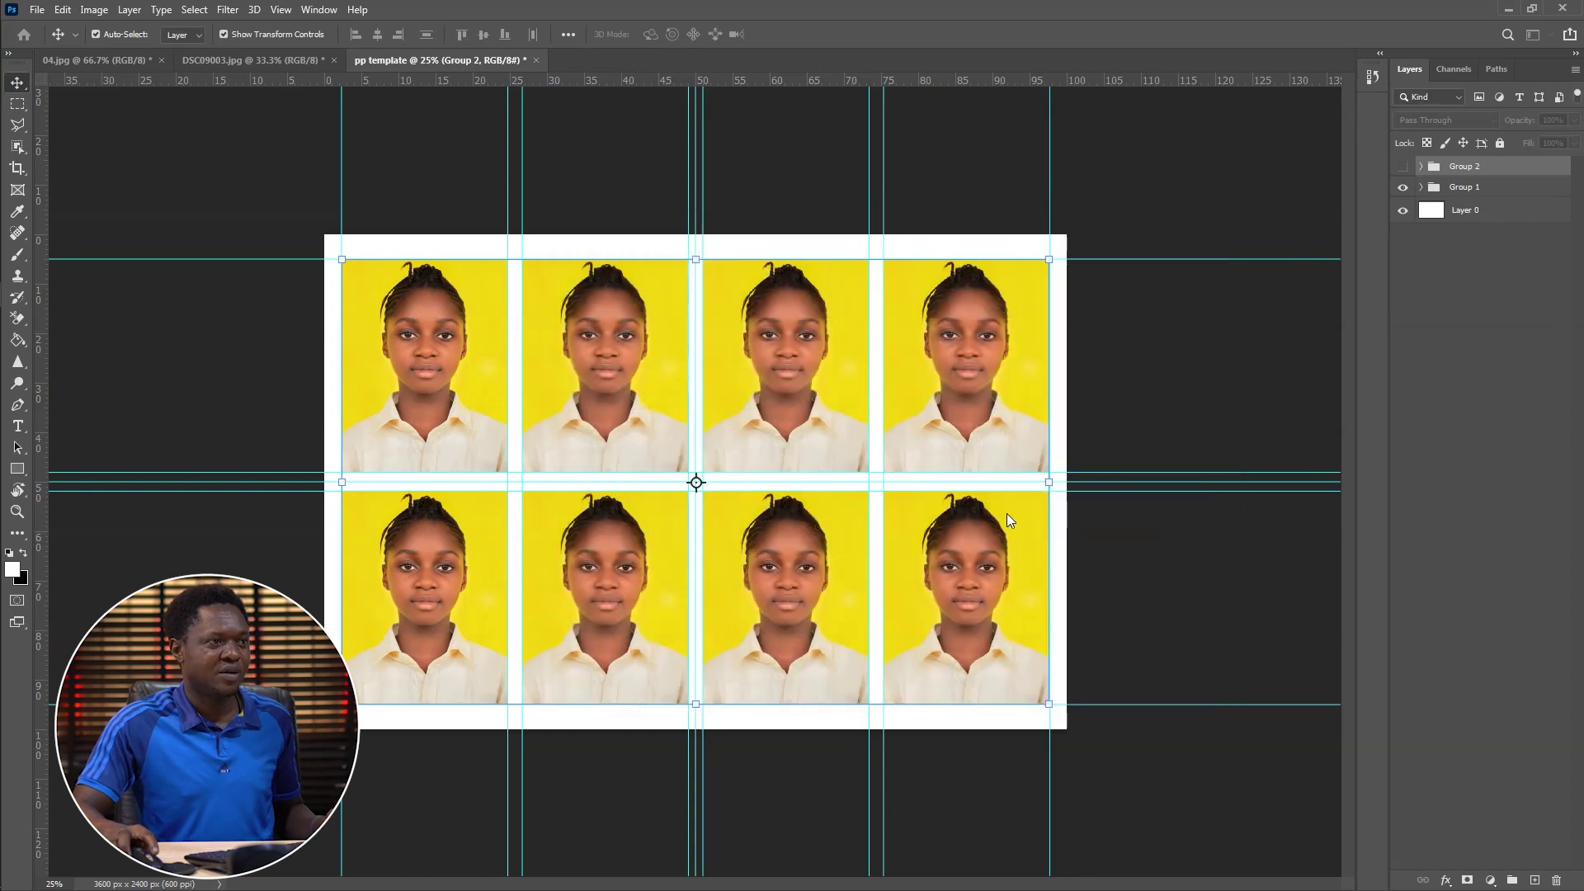
drag(265, 13, 678, 166)
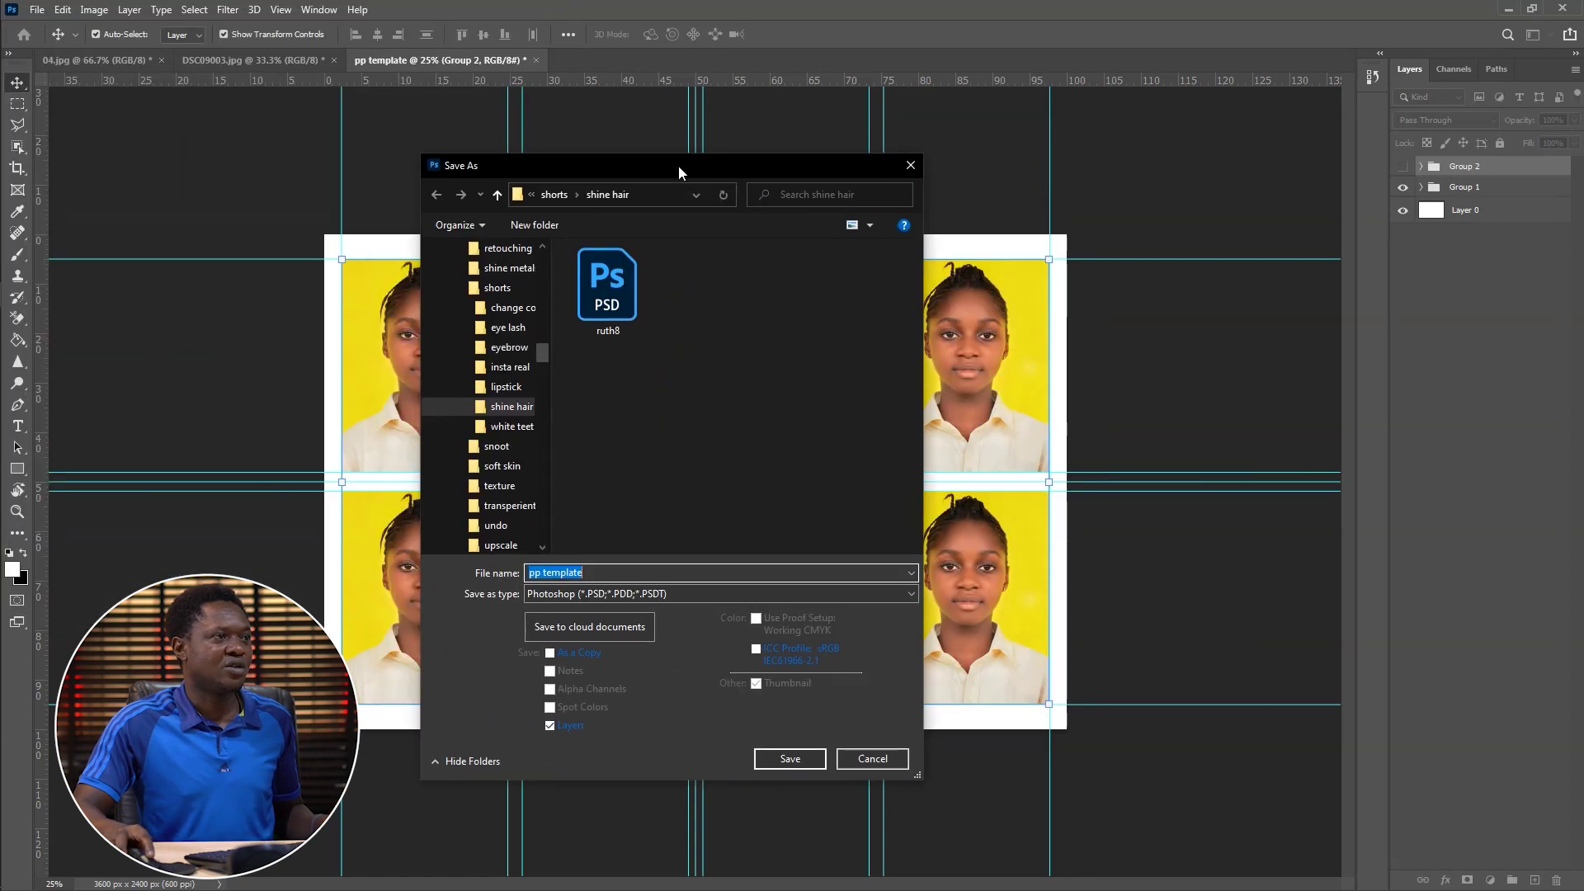
drag(546, 349, 553, 249)
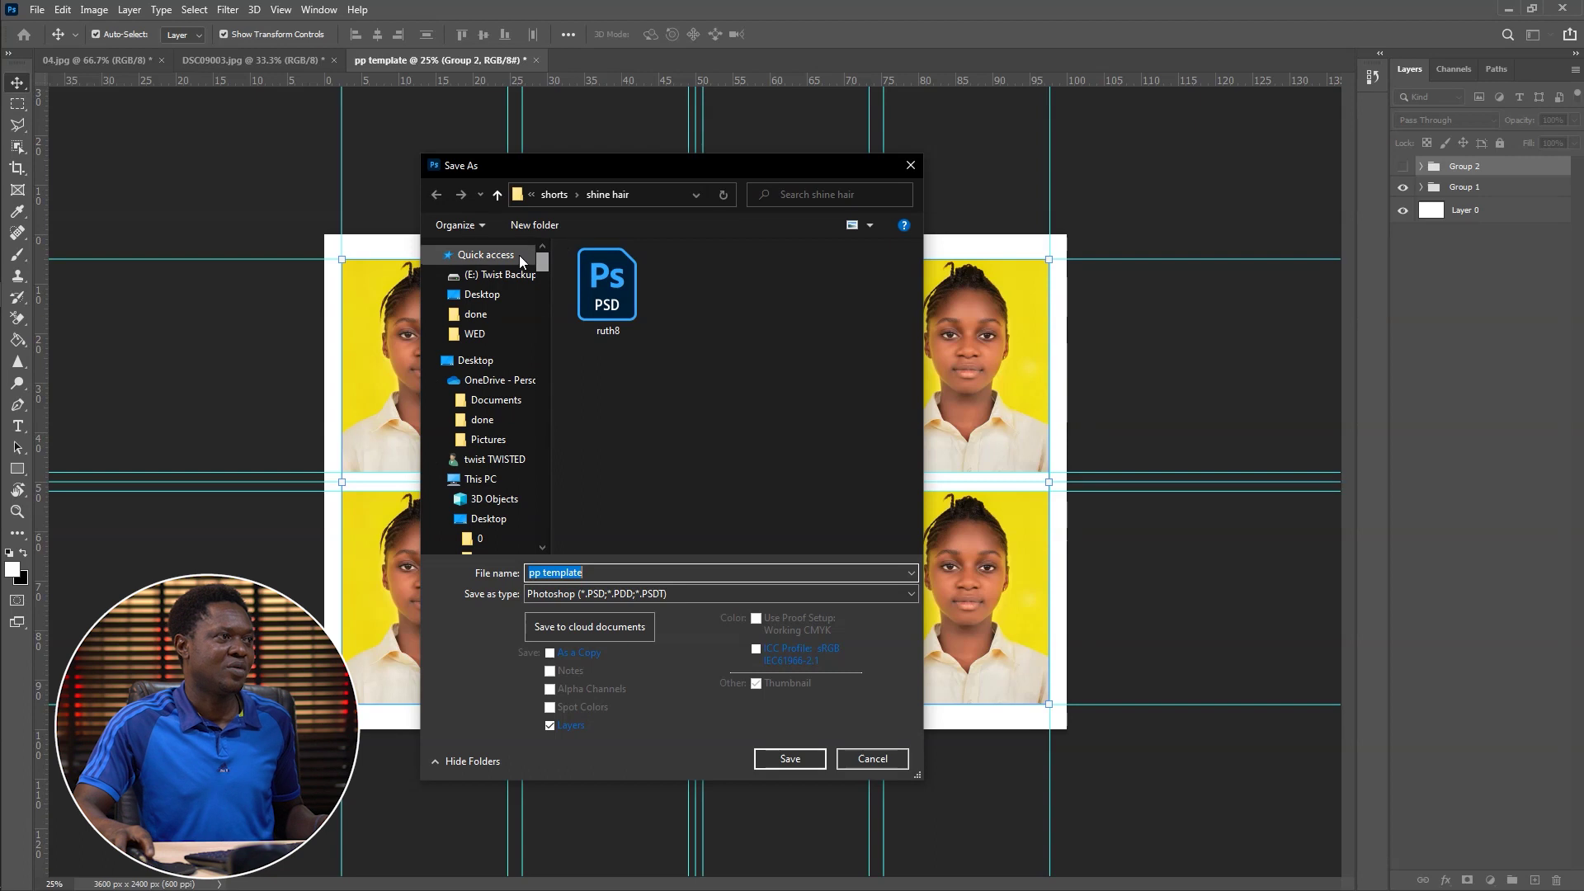
click(483, 295)
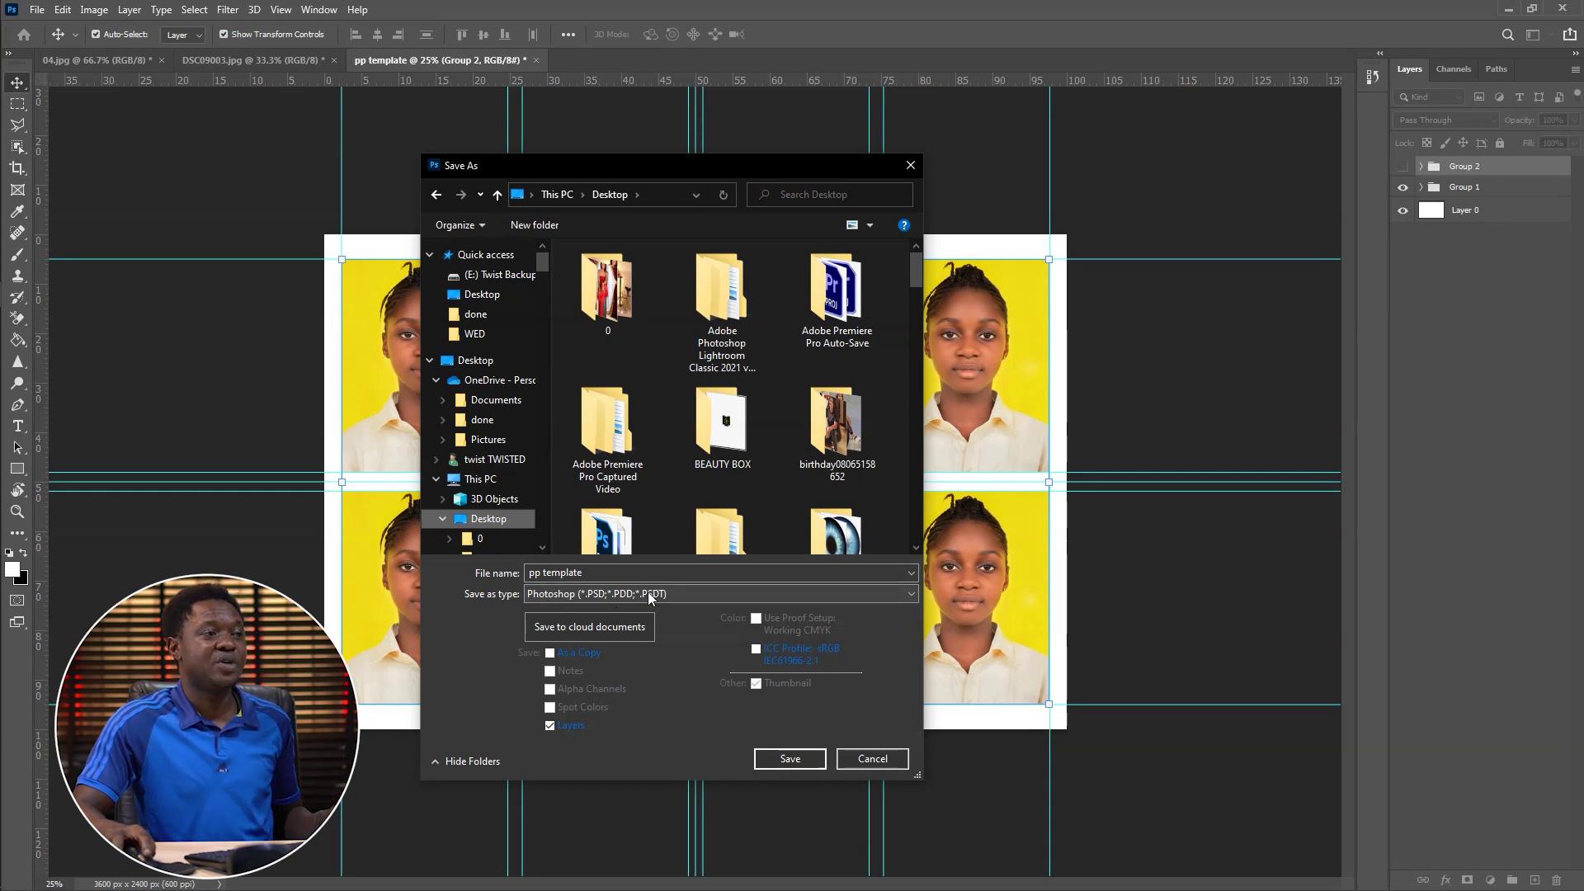
click(792, 757)
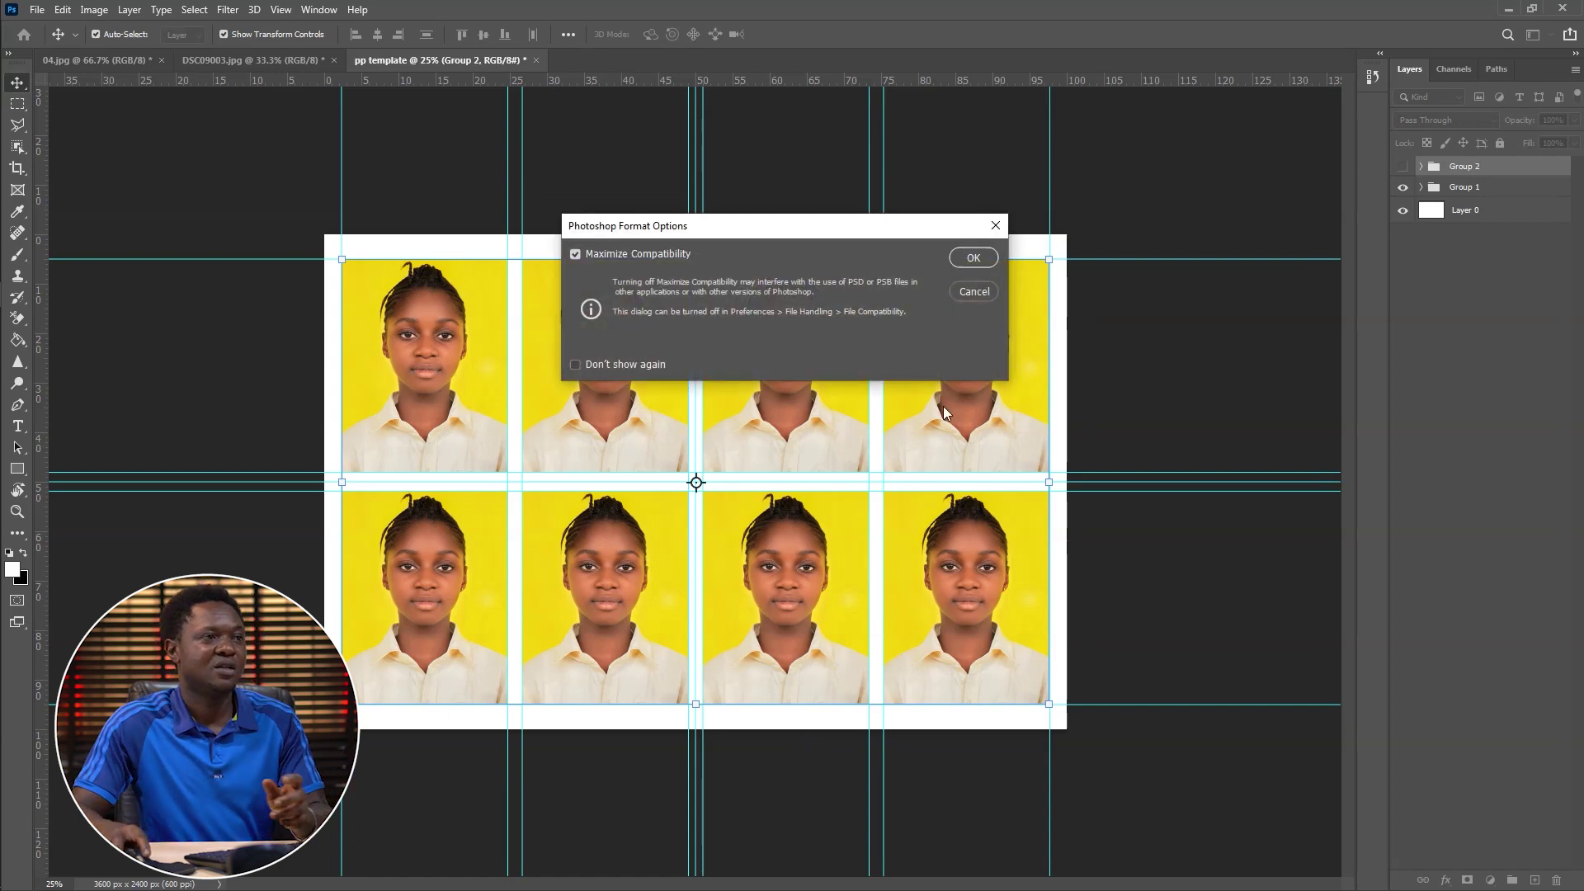
click(974, 258)
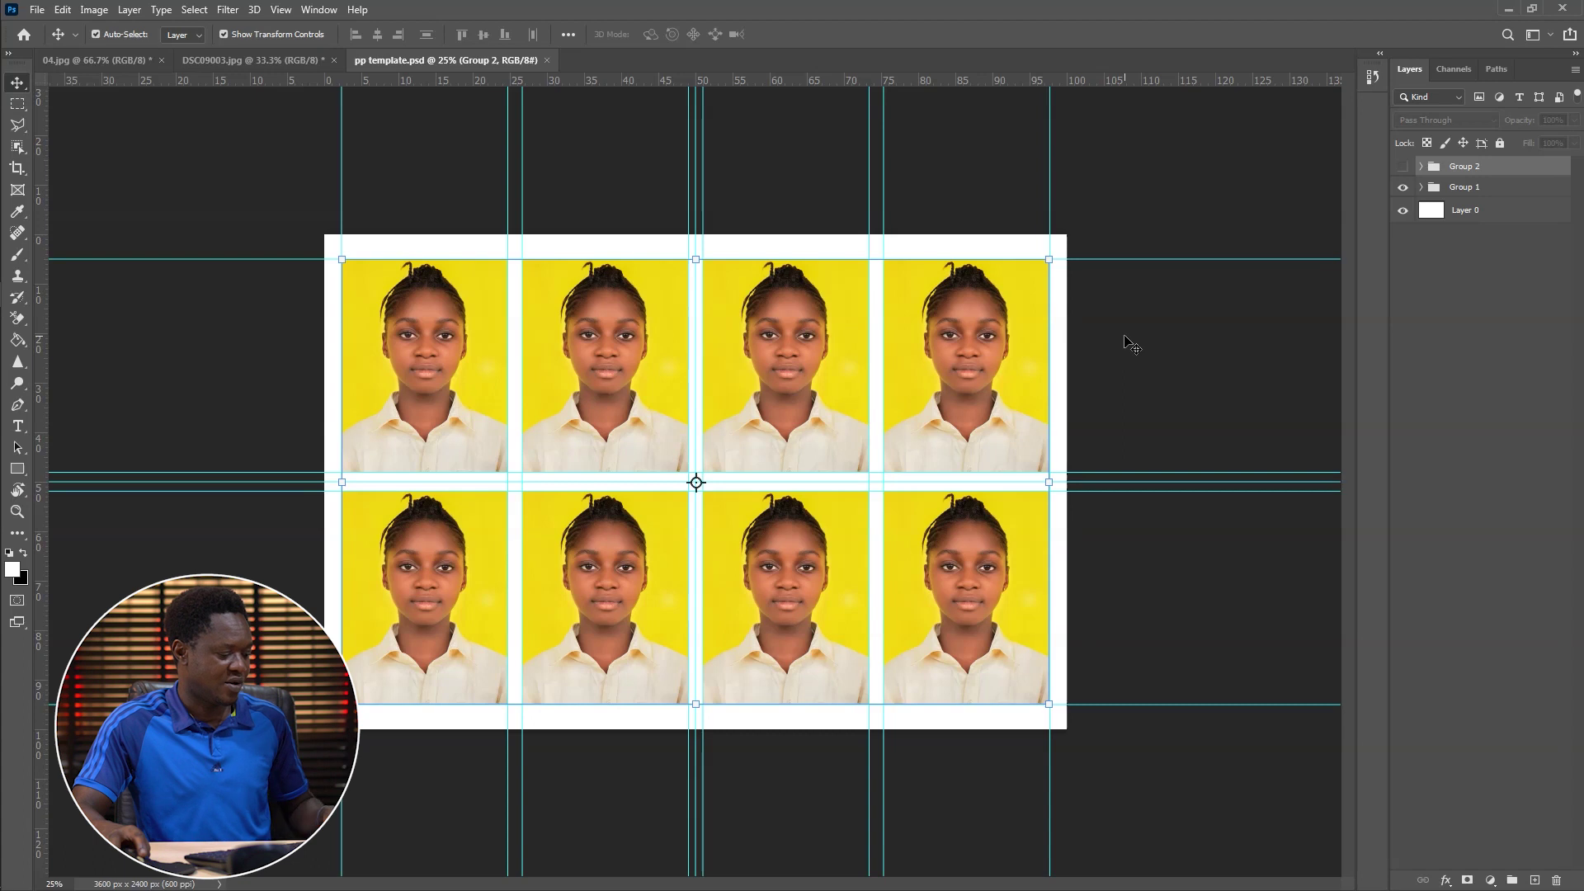
Step: Switch to File Explorer and locate the saved pp template file on the Desktop
key(super+e)
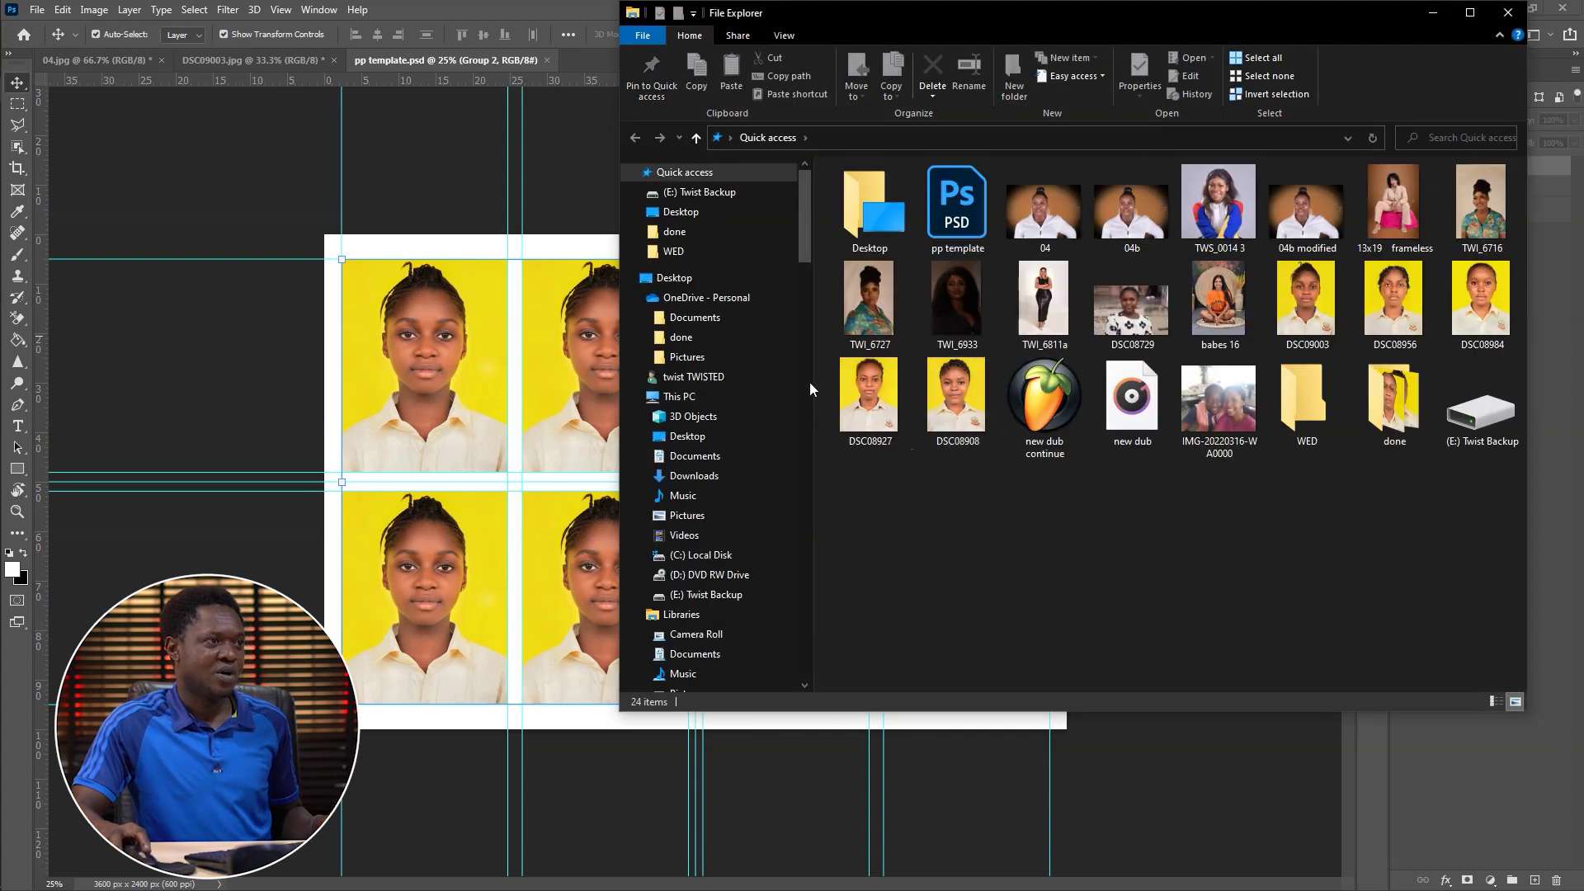
click(681, 212)
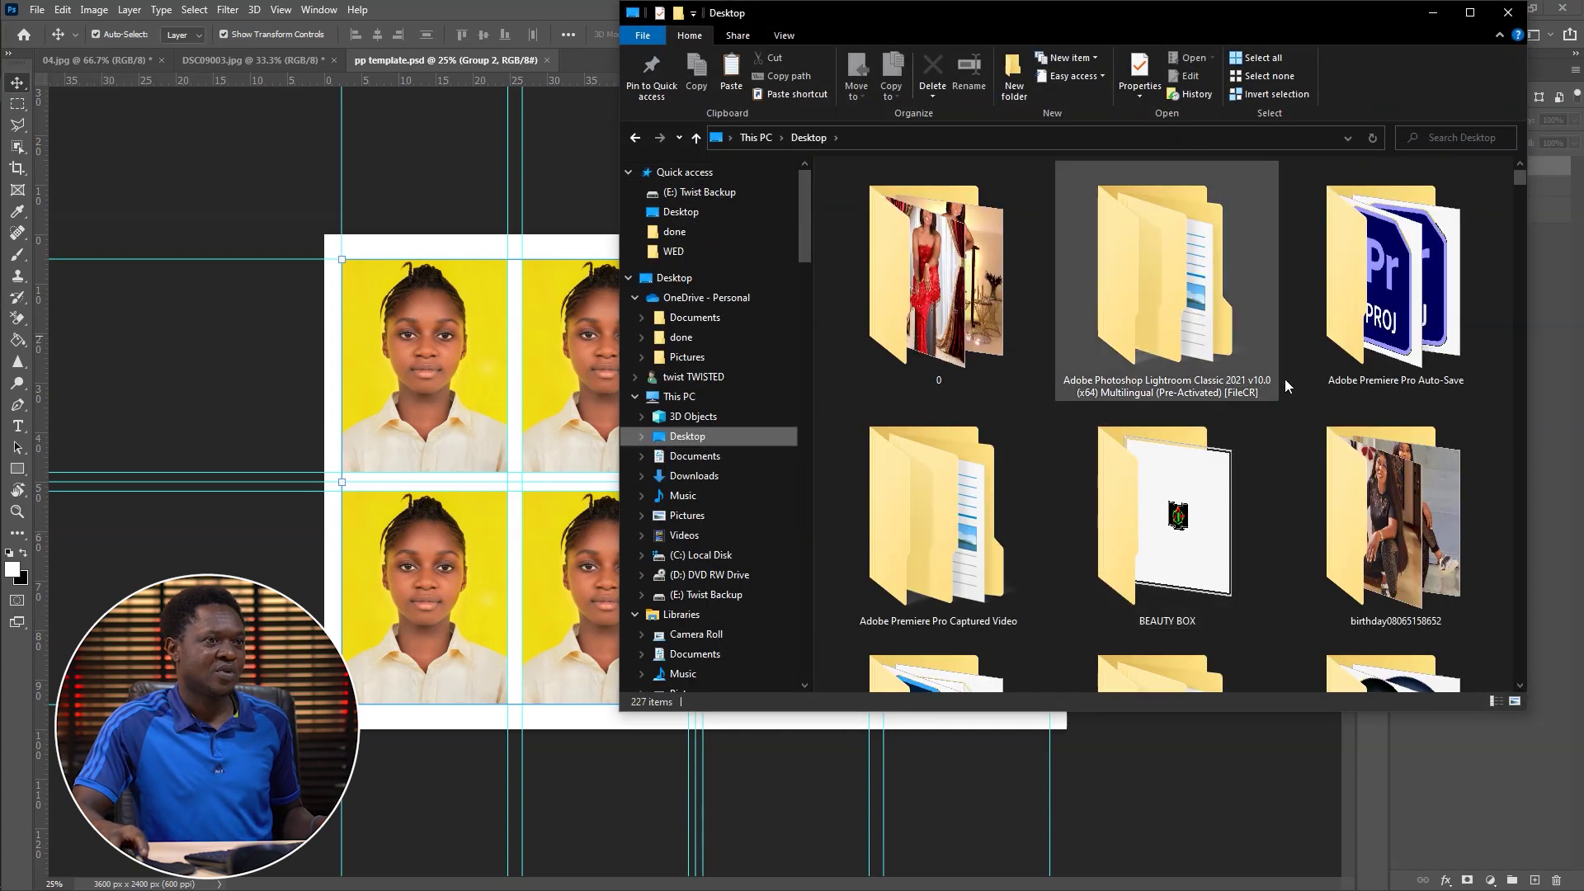
click(1405, 298)
key(p)
key(p)
click(1205, 552)
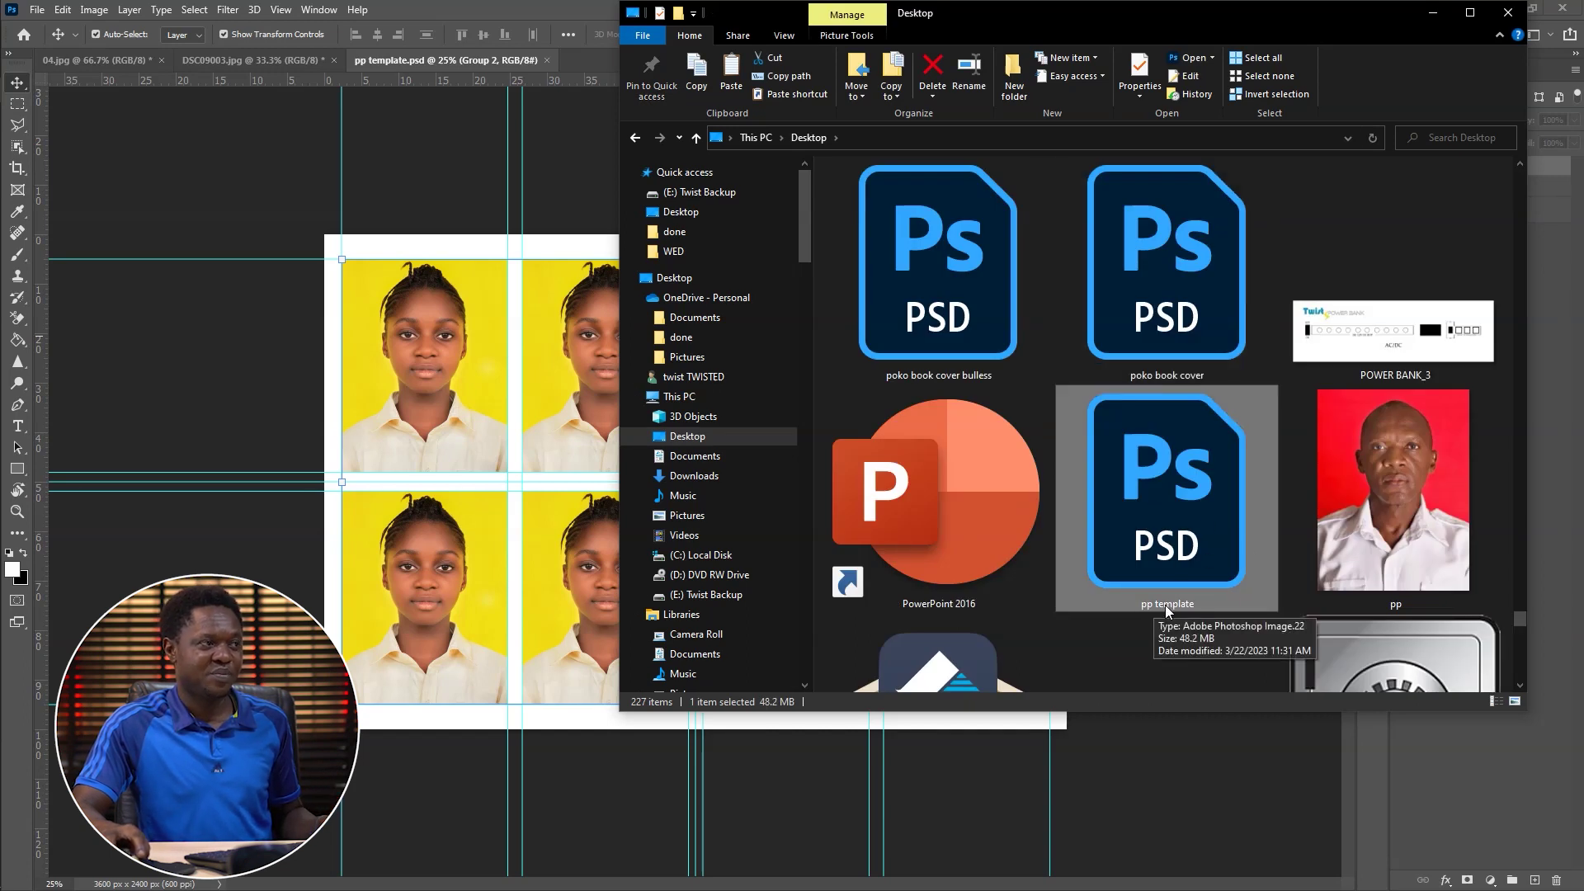
Step: Close the pp template document and reopen pp template.psd in Photoshop from the Desktop folder
click(559, 169)
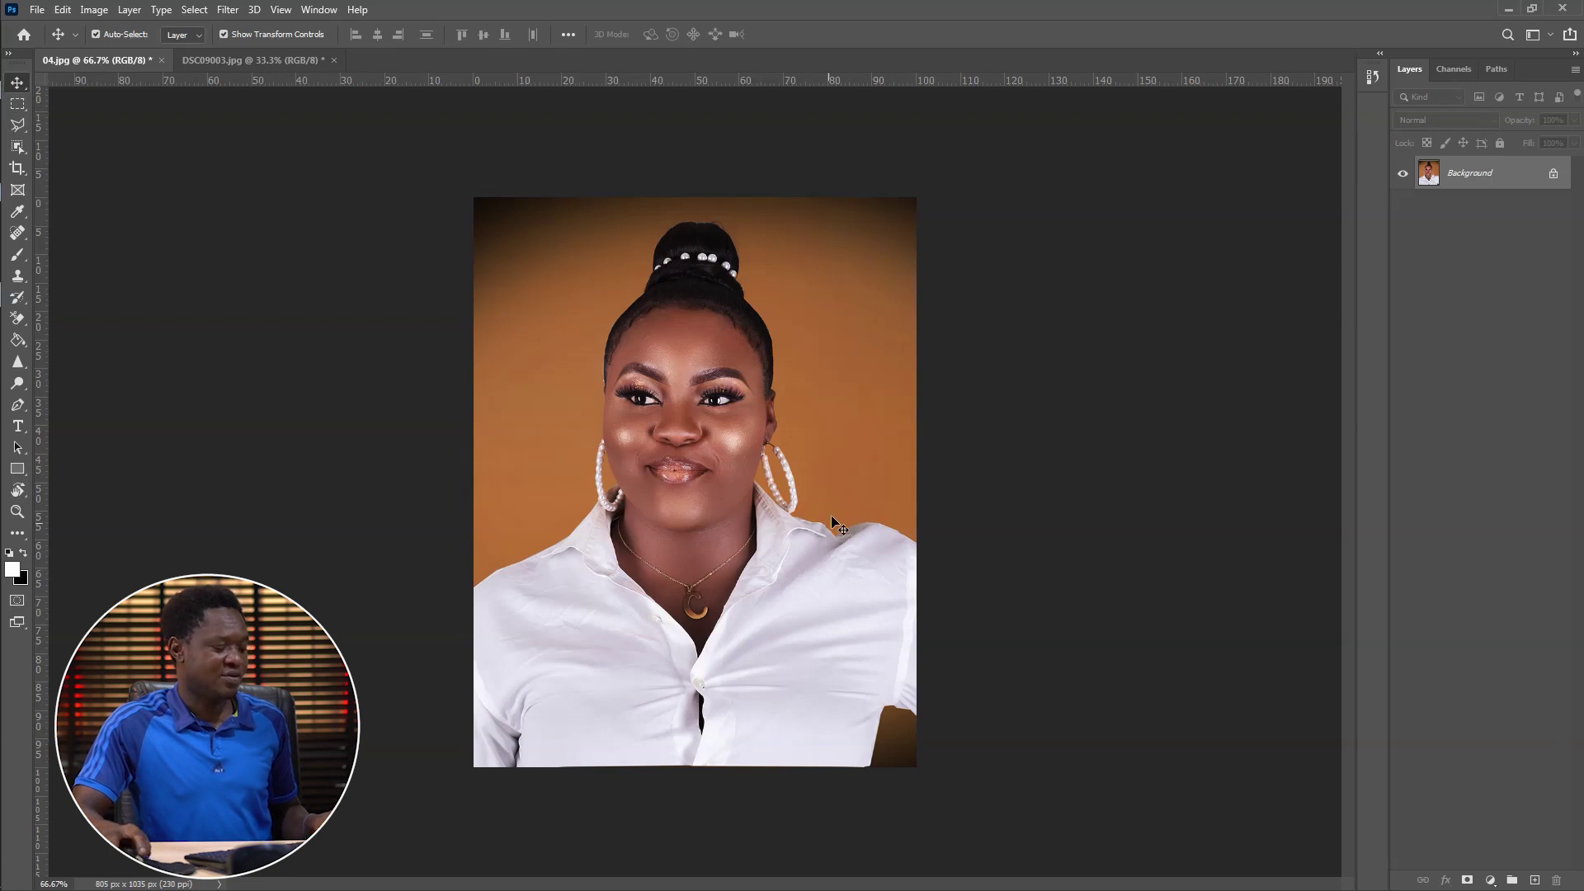
key(alt+Tab)
key(Right)
key(Right)
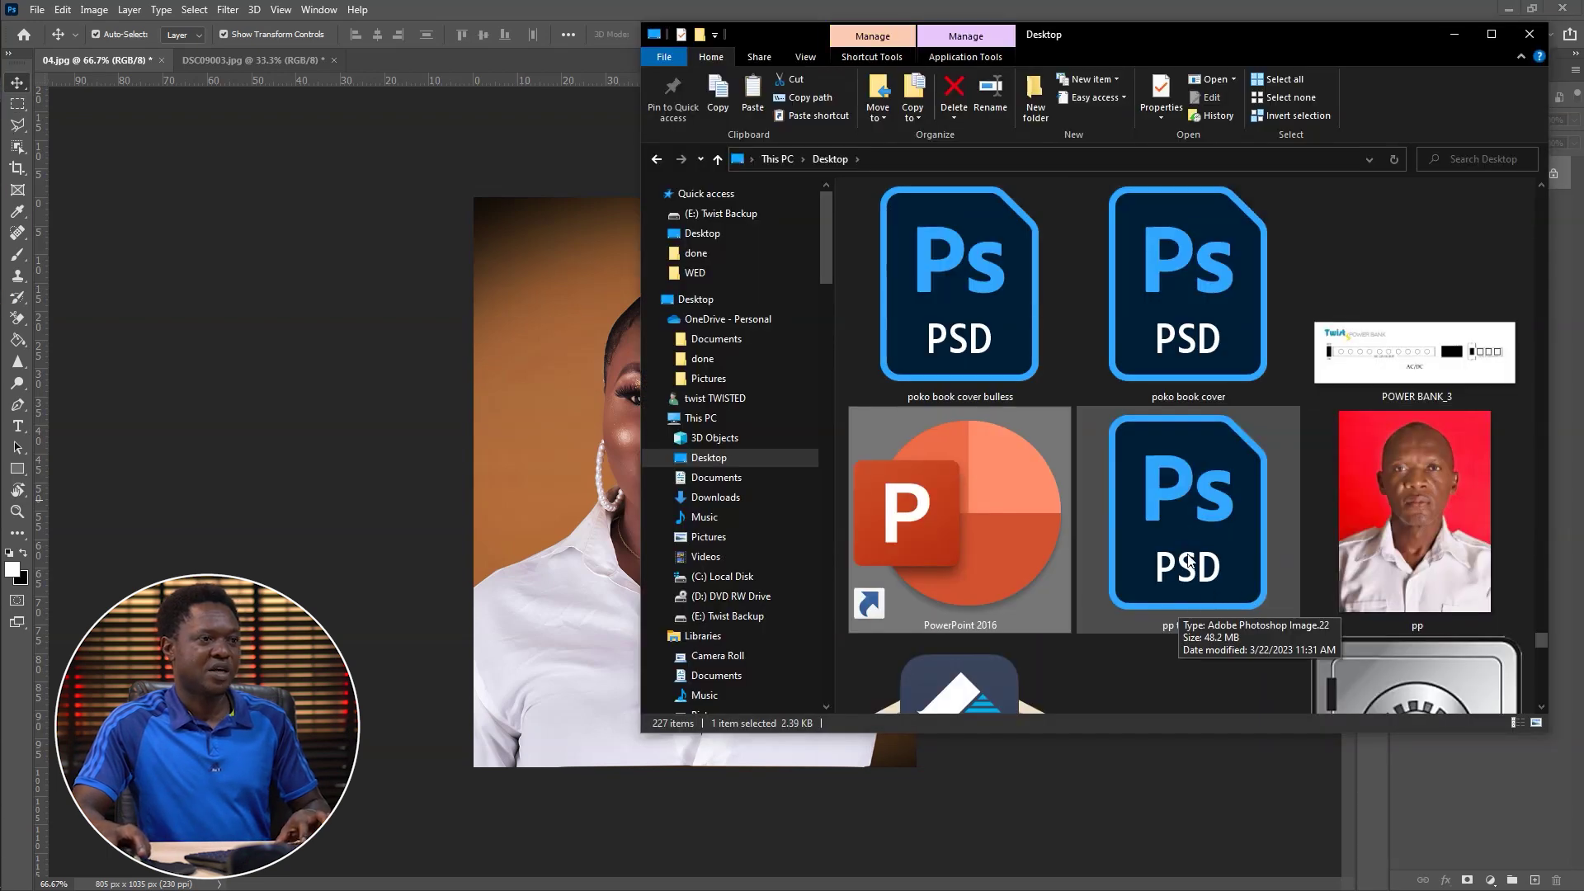
click(1188, 561)
drag(1164, 528, 430, 27)
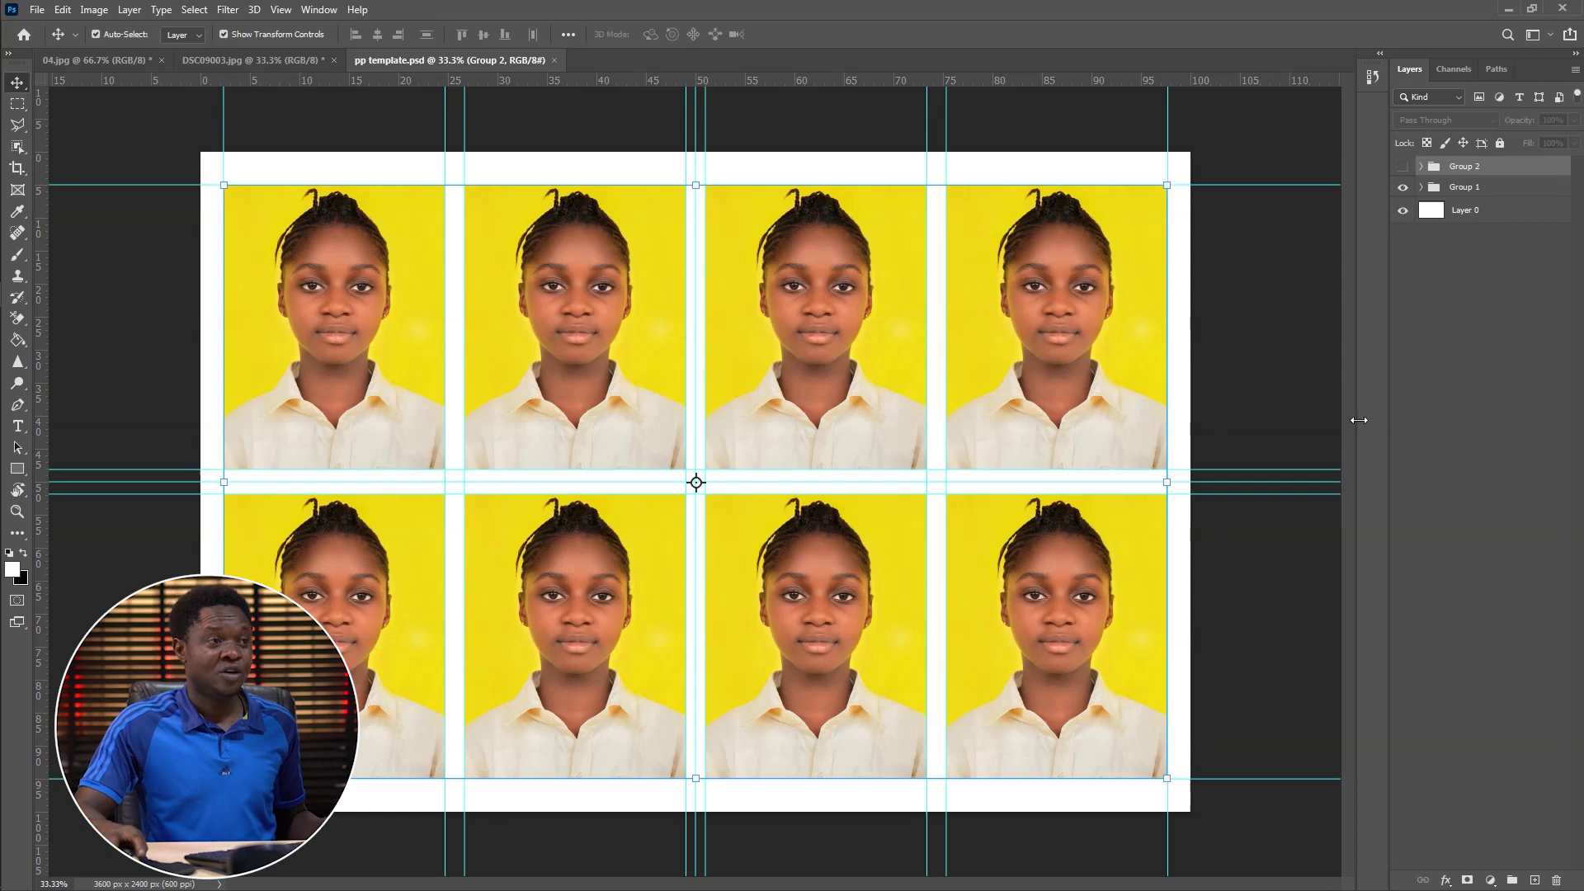
Step: Delete Group 1 and Group 2 from the template, leaving the white base layer and guides
shift+click(1464, 185)
key(Delete)
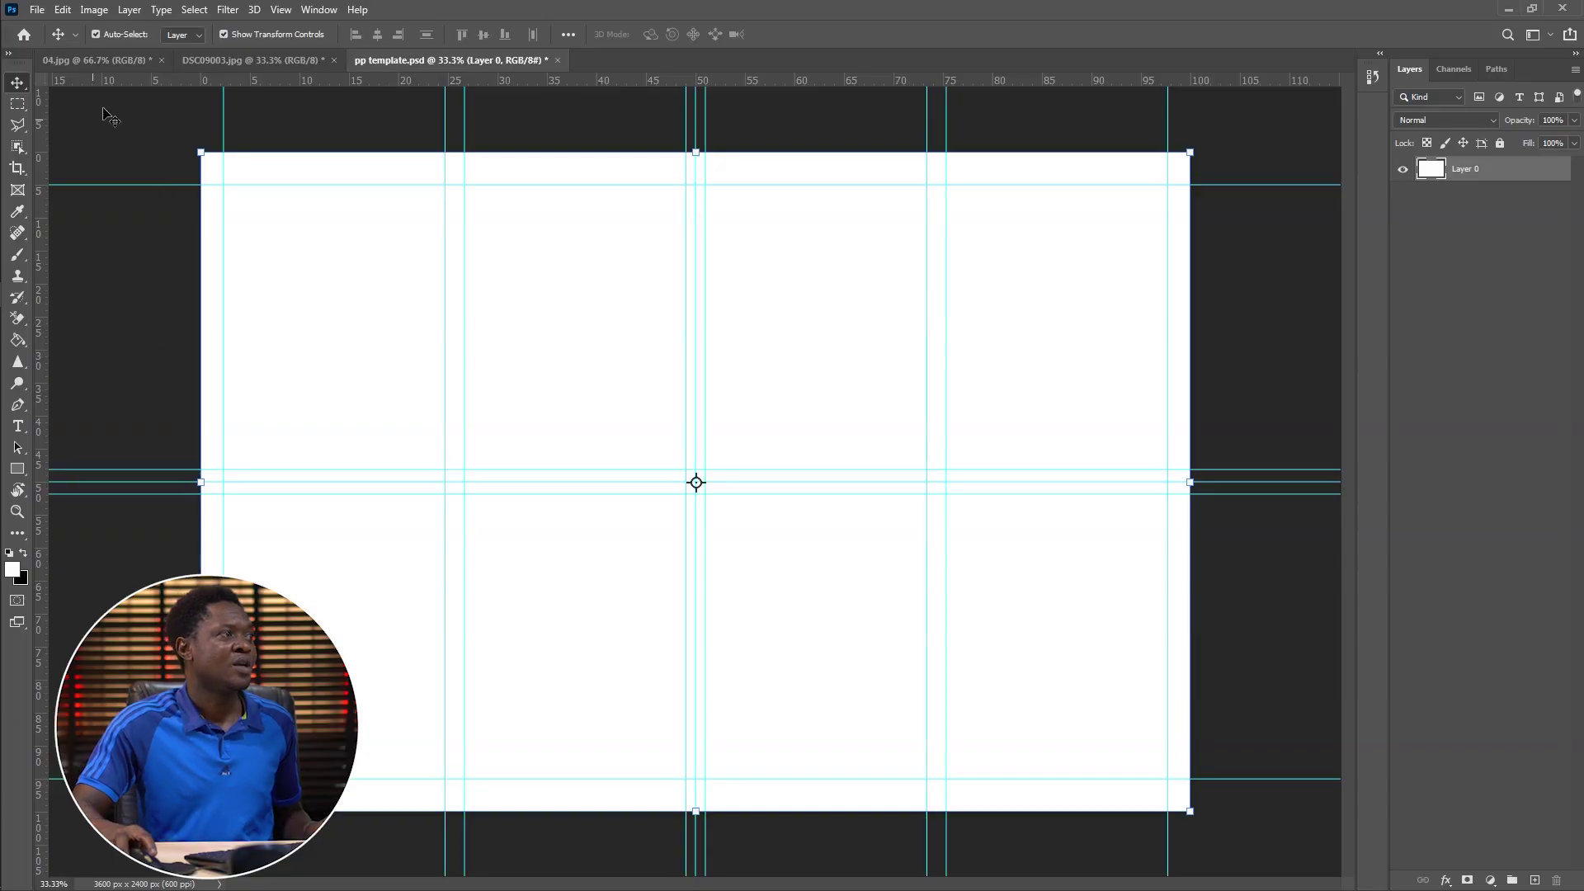
Step: Review the Crop tool's size and resolution settings on DSC09003.jpg, then return to pp template.psd with the Move tool and view the whole page
click(235, 61)
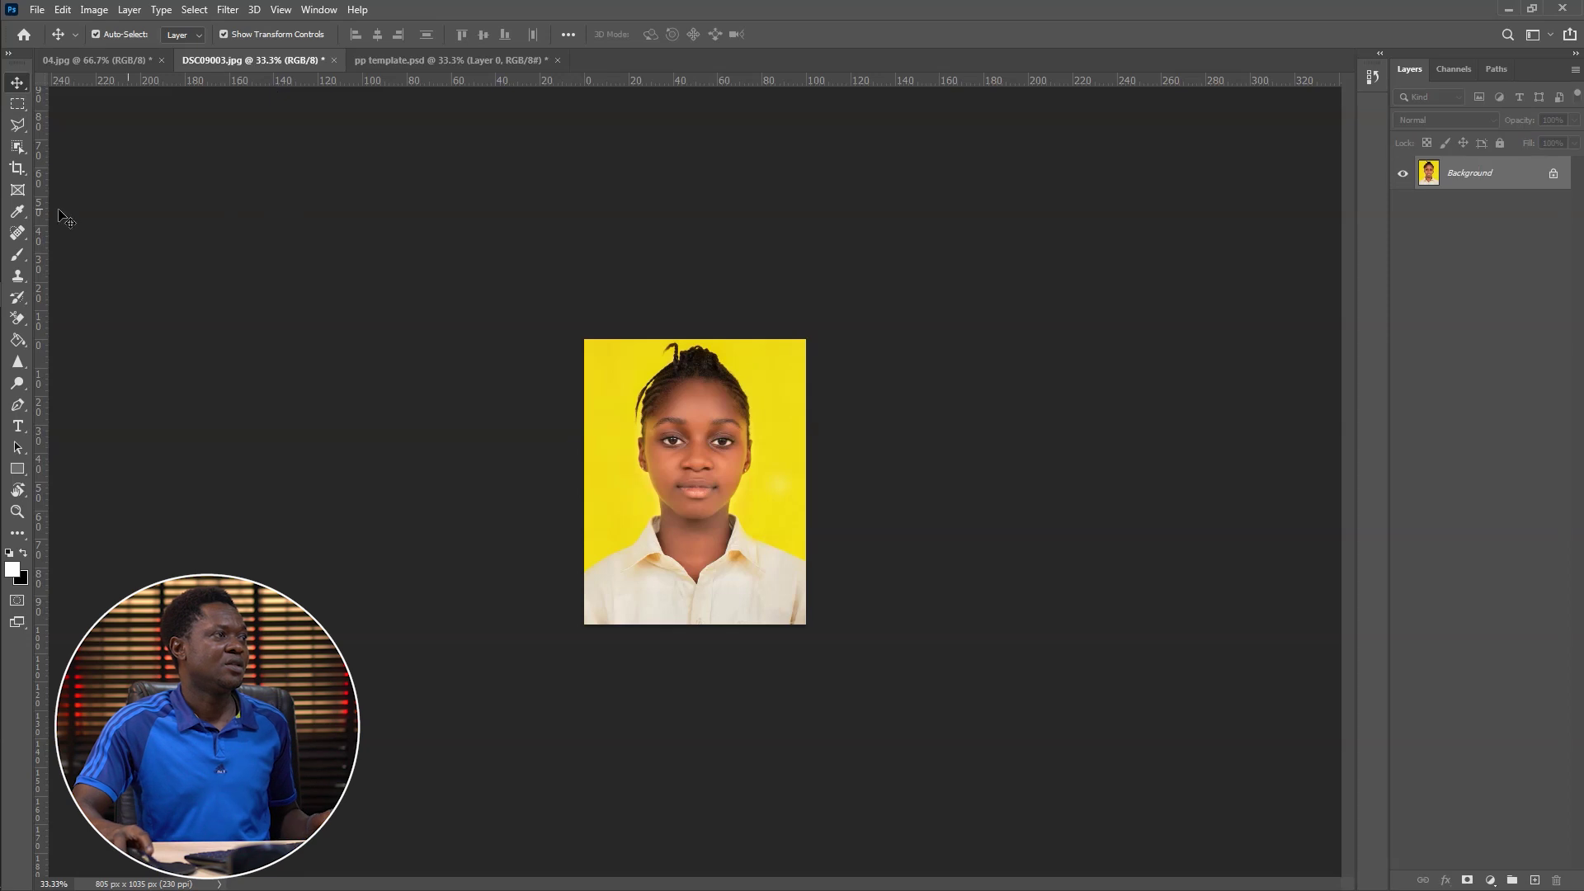
click(18, 168)
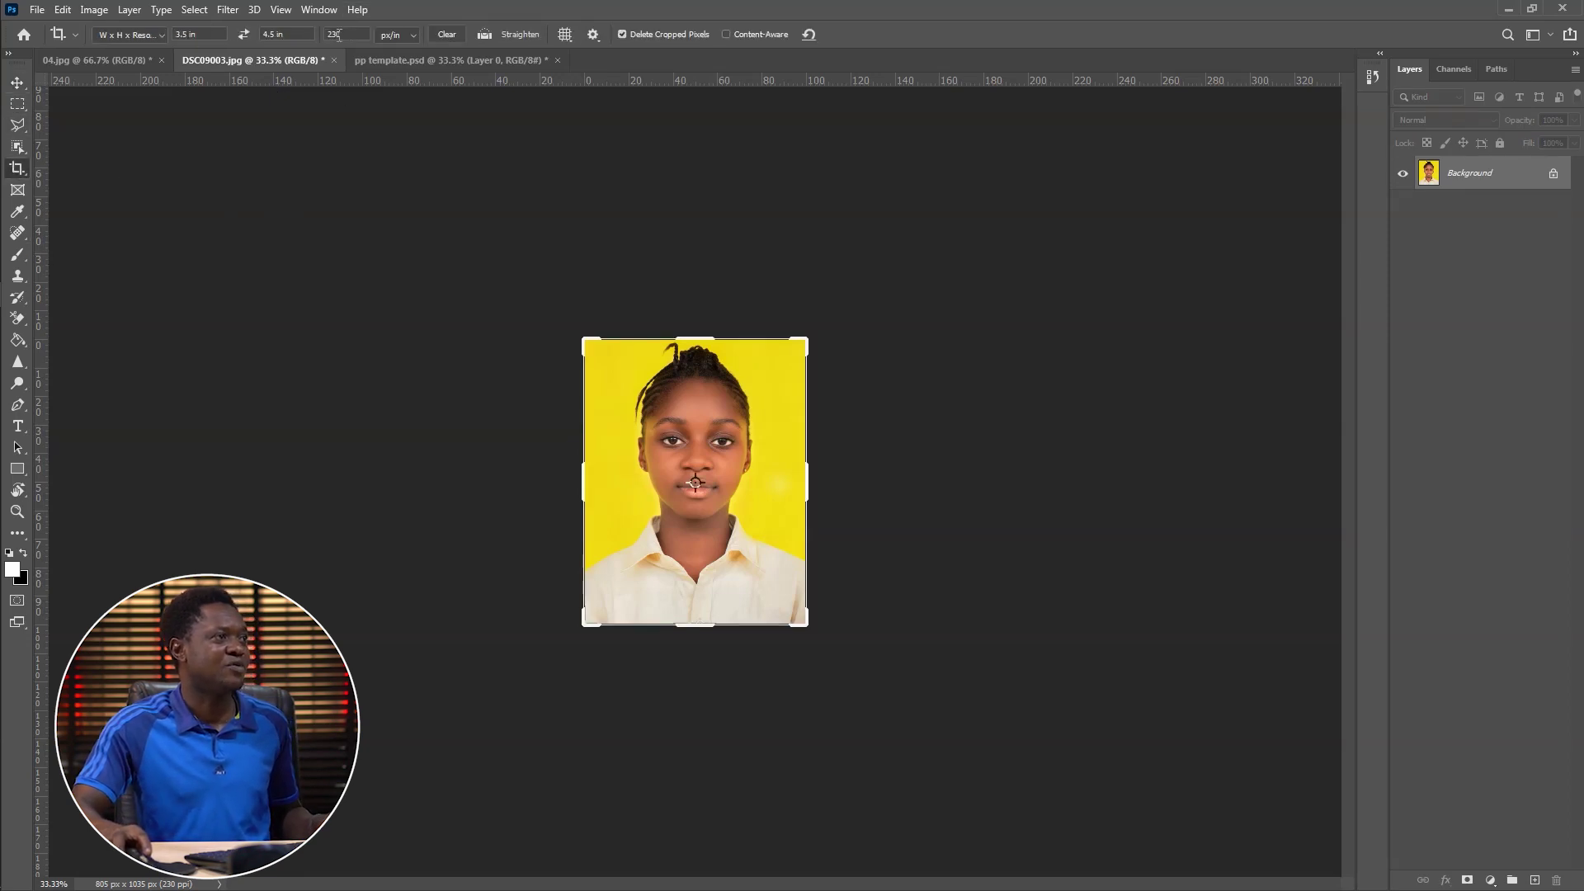
click(413, 59)
key(v)
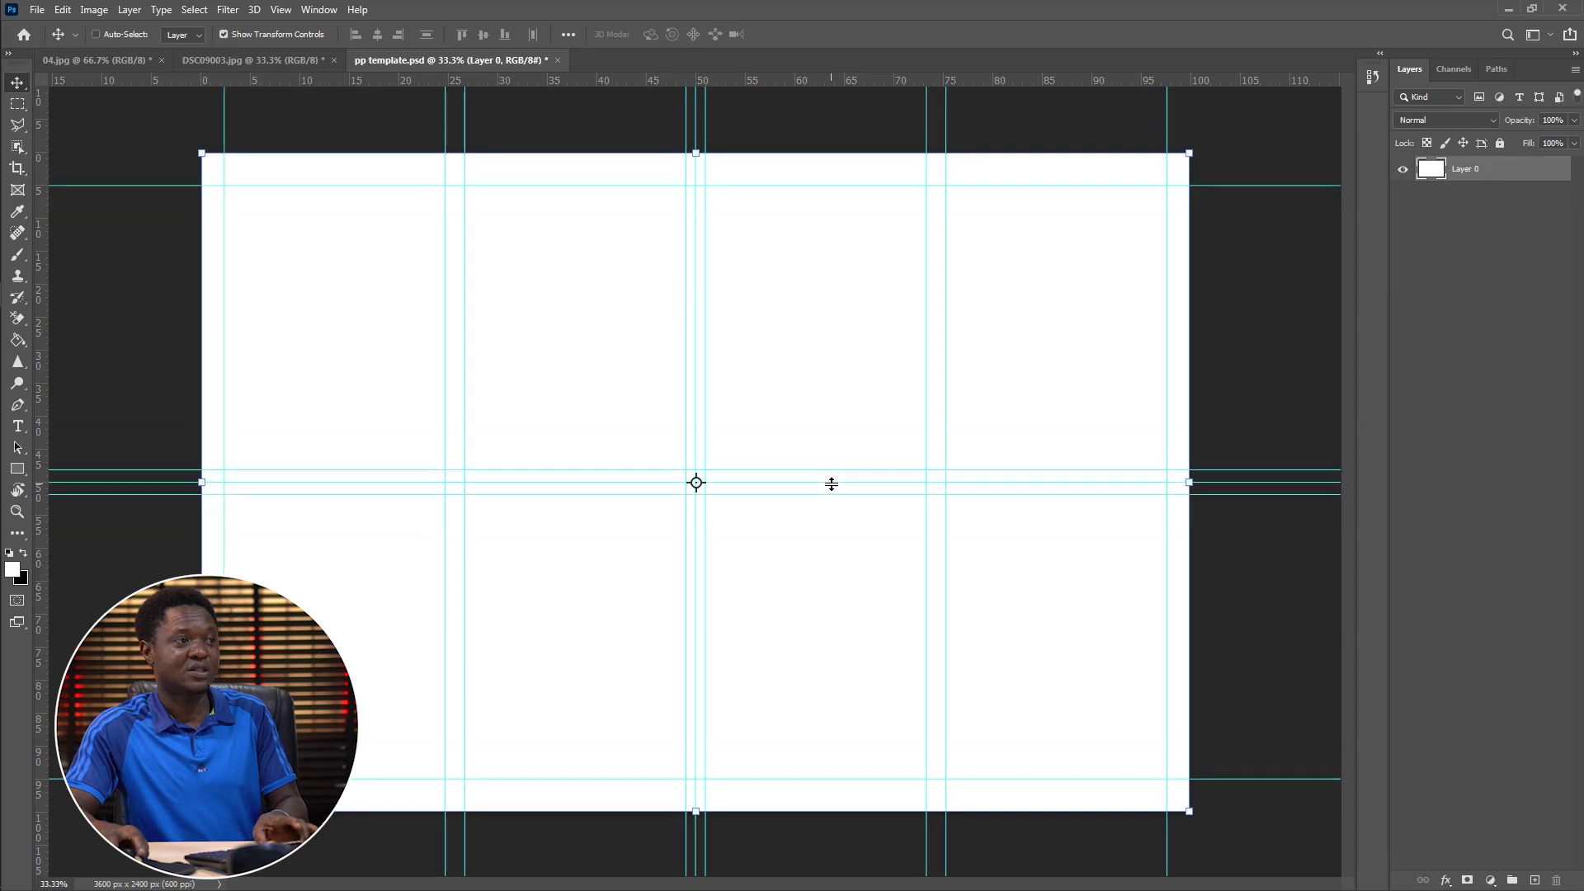
key(ctrl+minus)
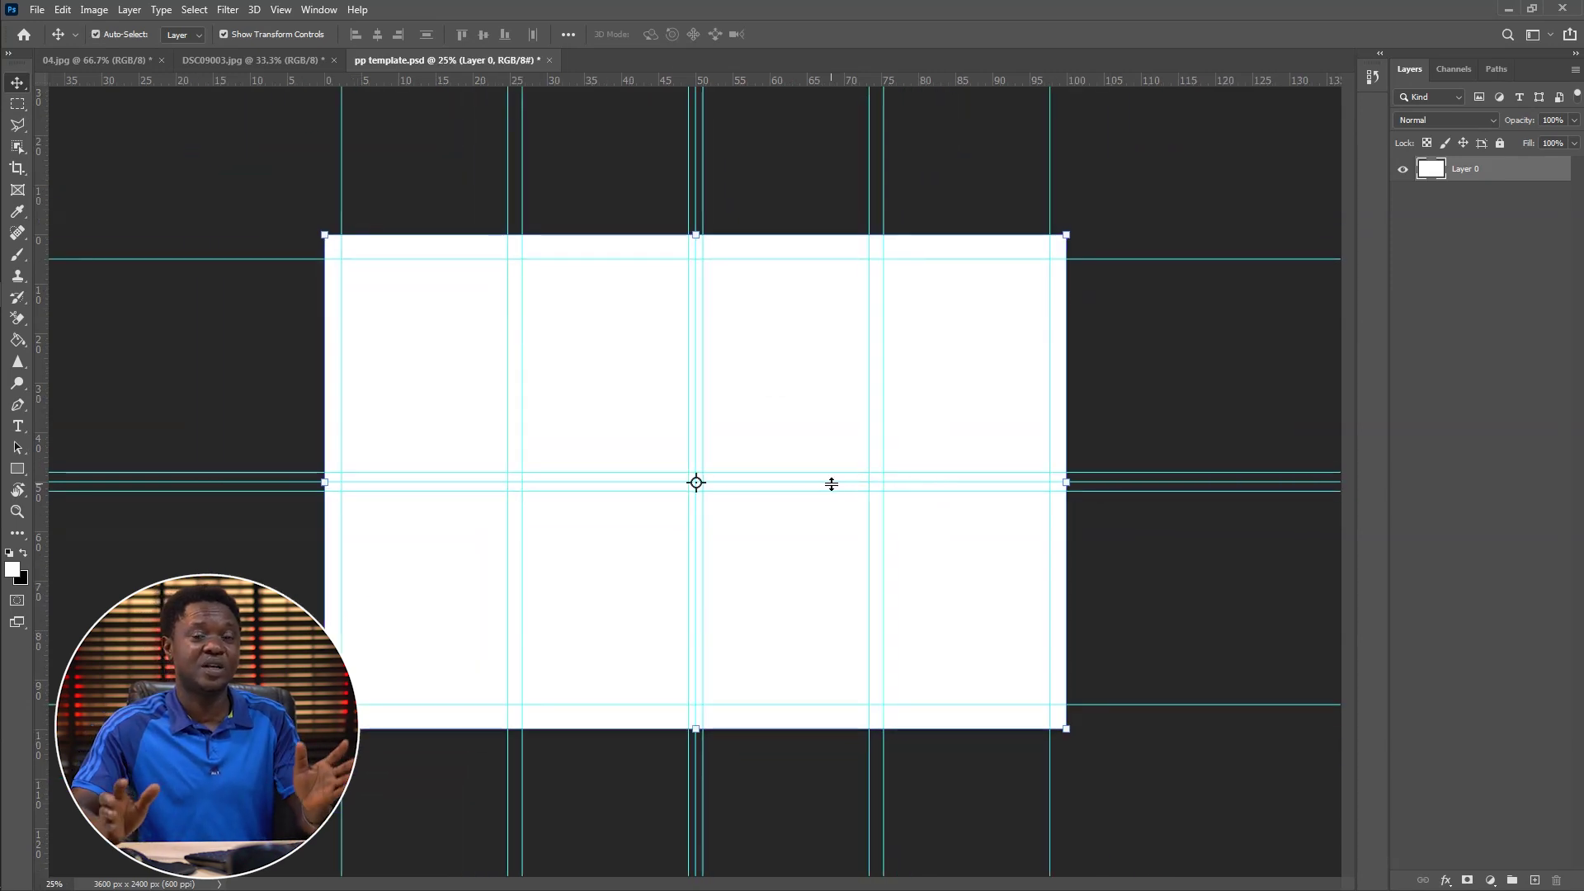